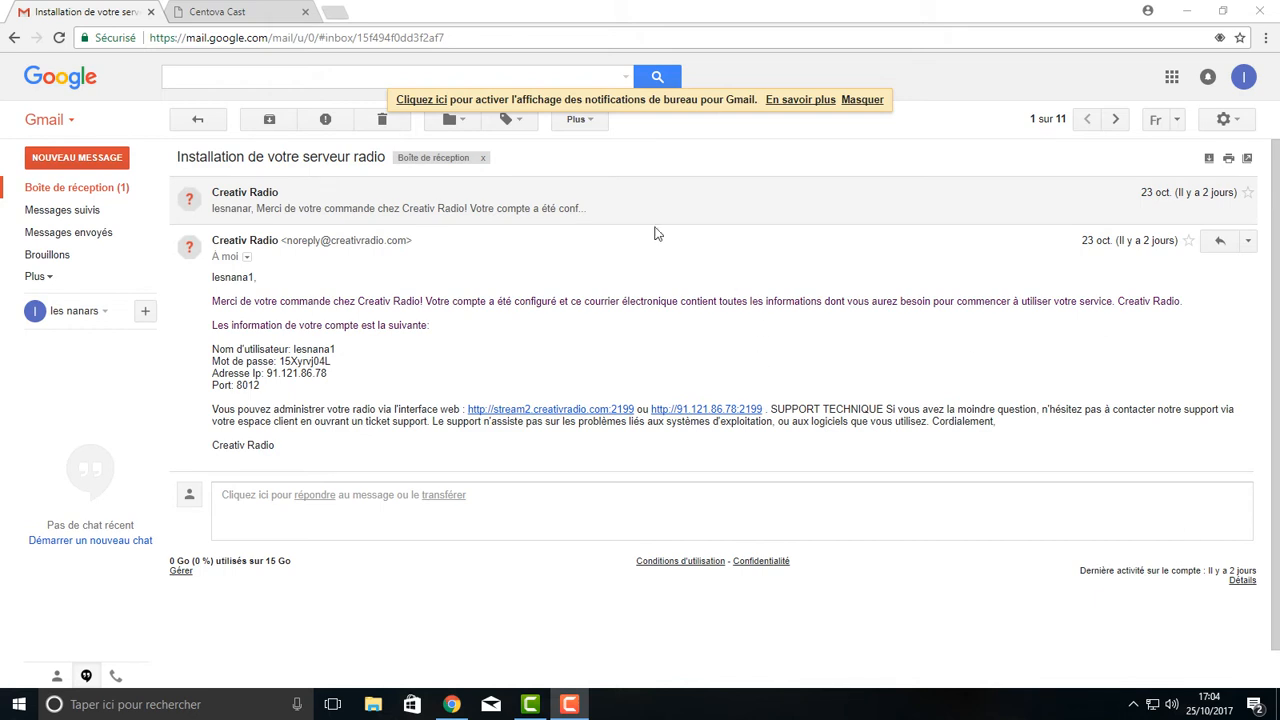
Step: Open the stream2.creativradio.com:2199 administration link from the email and copy the account password from the message
{"action": "left_click", "coordinate": [545, 412]}
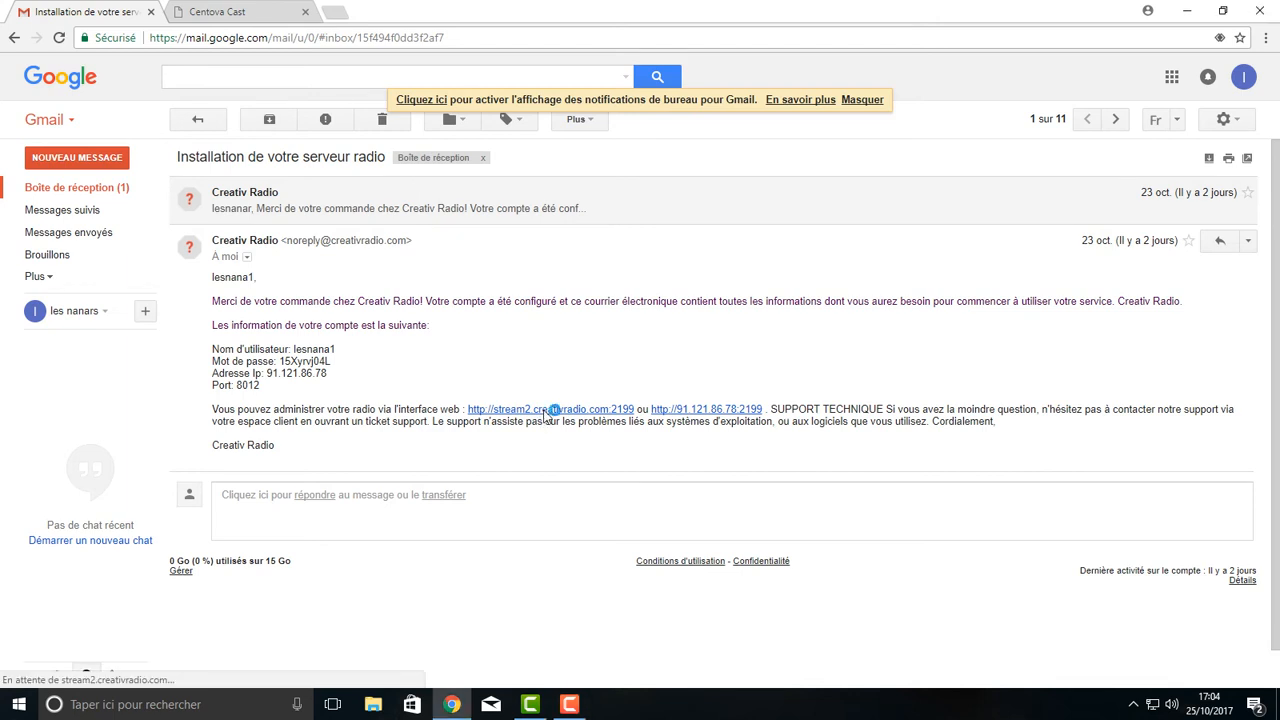
{"action": "left_click", "coordinate": [114, 11]}
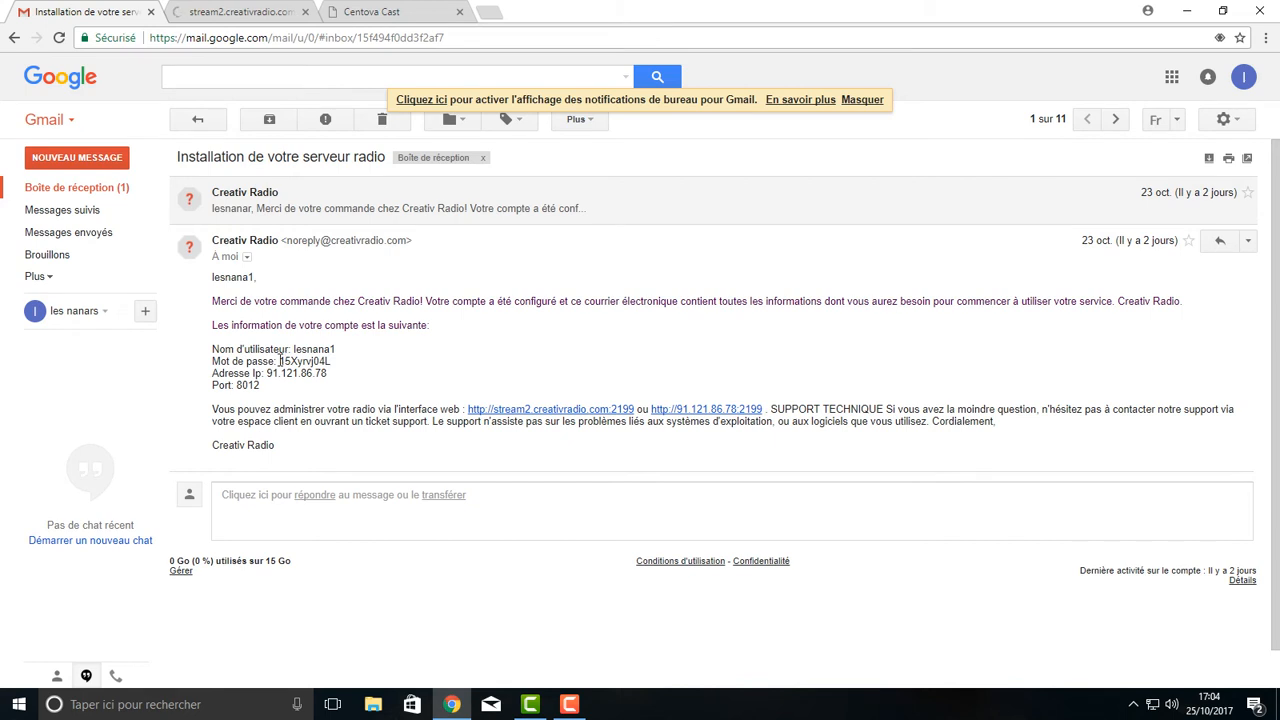
{"action": "left_click_drag", "start_coordinate": [280, 361], "coordinate": [332, 363]}
{"action": "right_click", "coordinate": [322, 361]}
{"action": "left_click", "coordinate": [352, 371]}
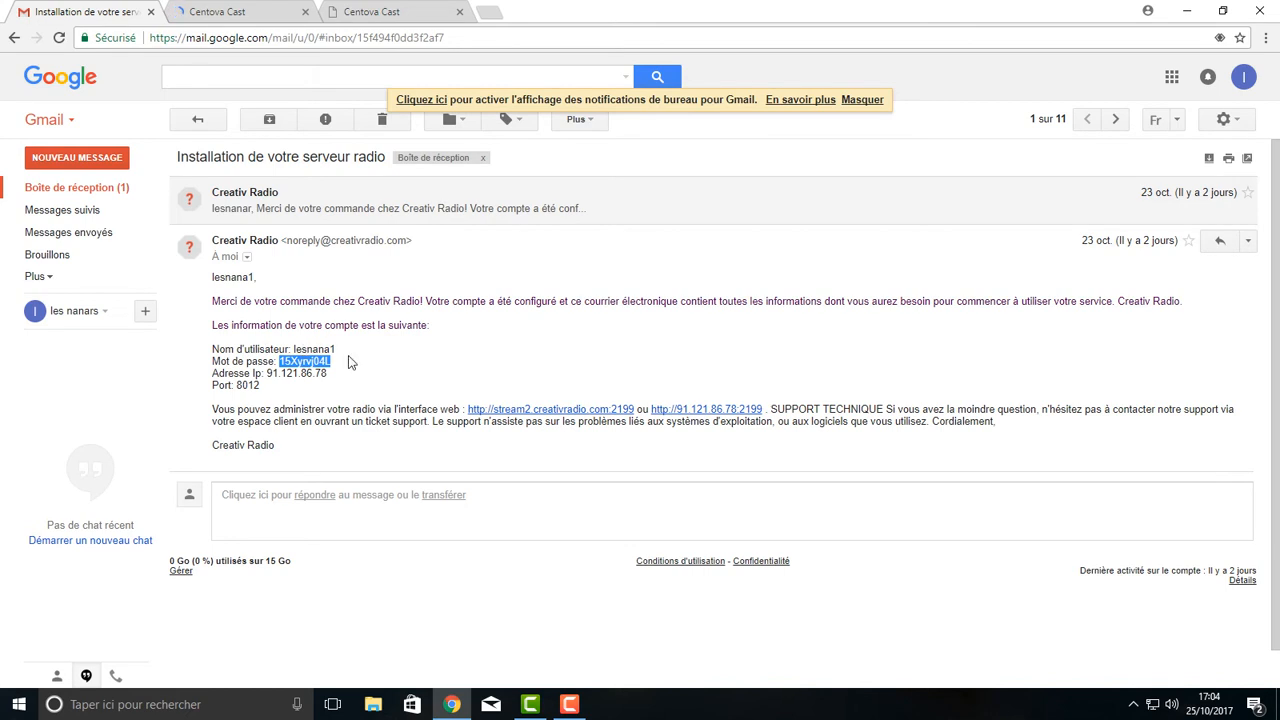
Step: Log in to the Centova Cast panel with the account username and the copied password
{"action": "left_click", "coordinate": [230, 12]}
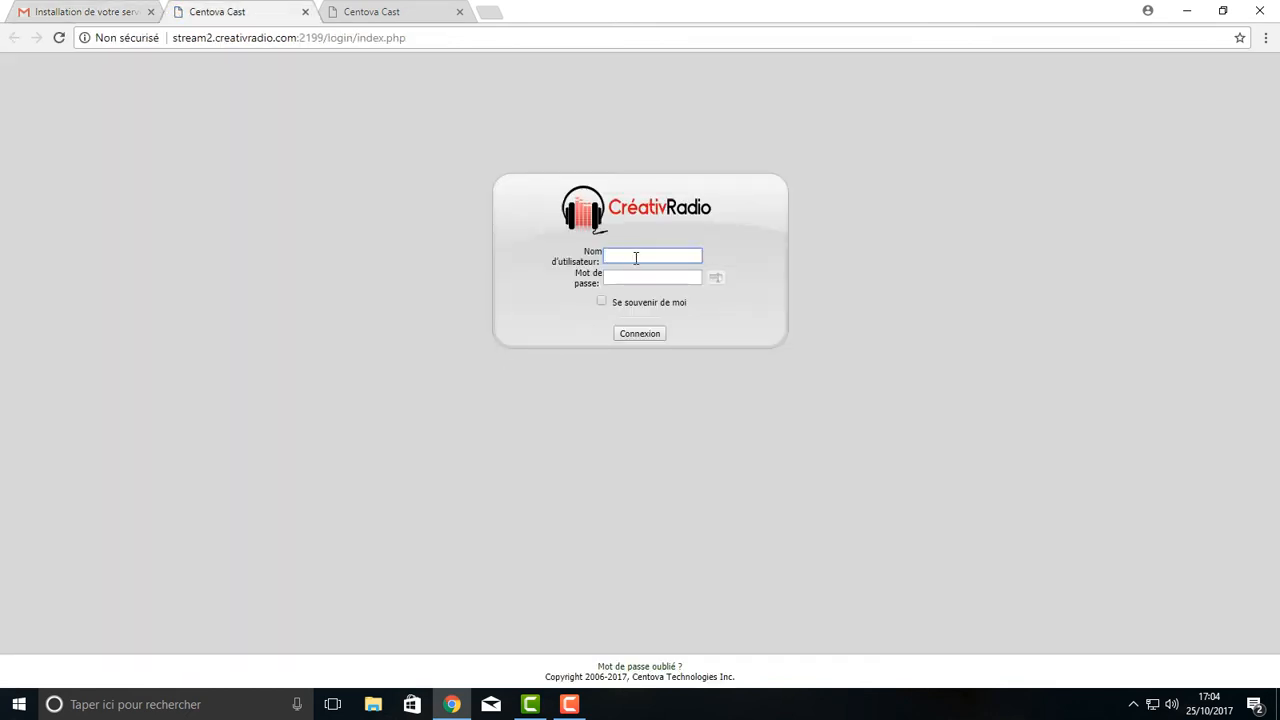
{"action": "left_click", "coordinate": [636, 257]}
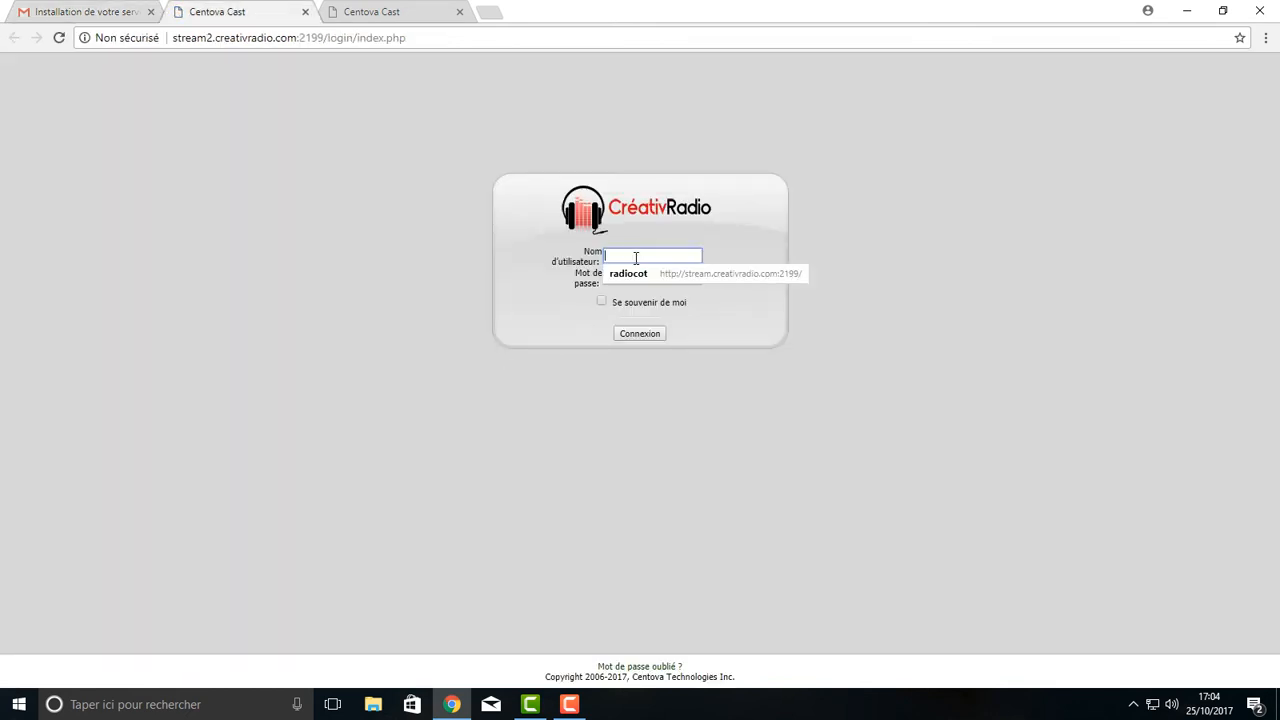
{"action": "type", "text": "lm"}
{"action": "key", "text": "BackSpace"}
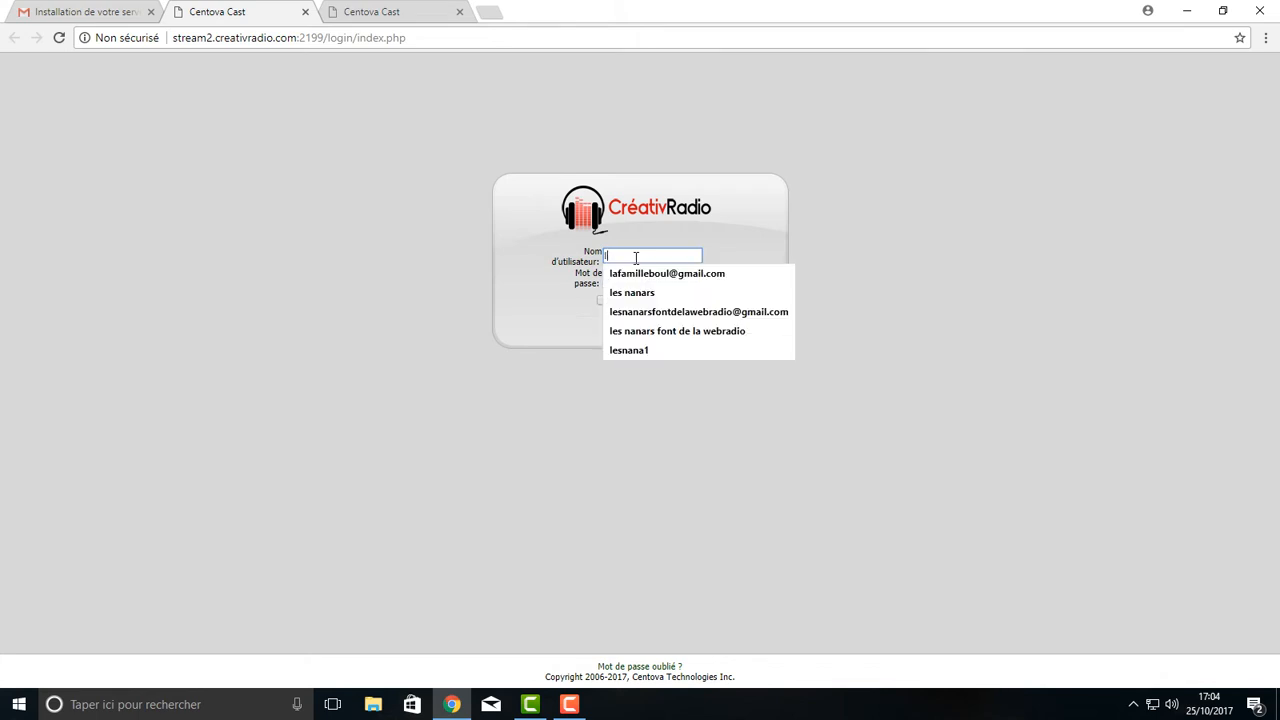
{"action": "left_click", "coordinate": [629, 350]}
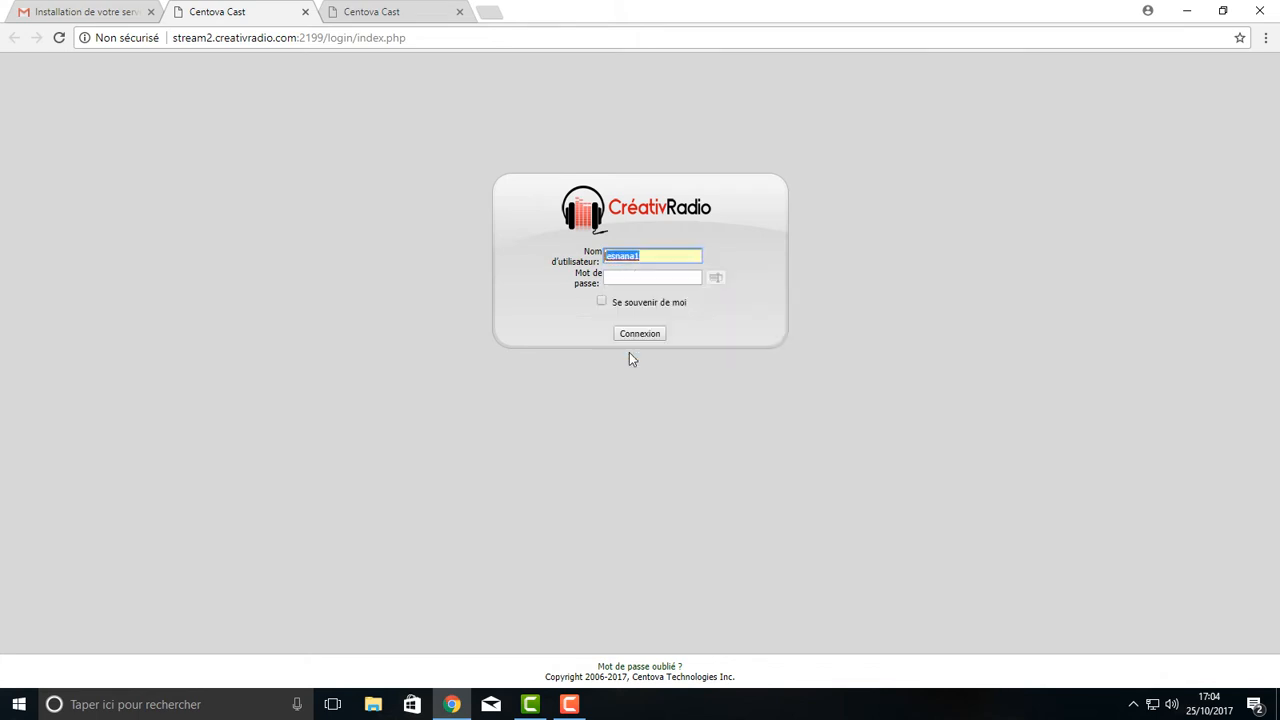
{"action": "left_click", "coordinate": [645, 285]}
{"action": "right_click", "coordinate": [645, 282]}
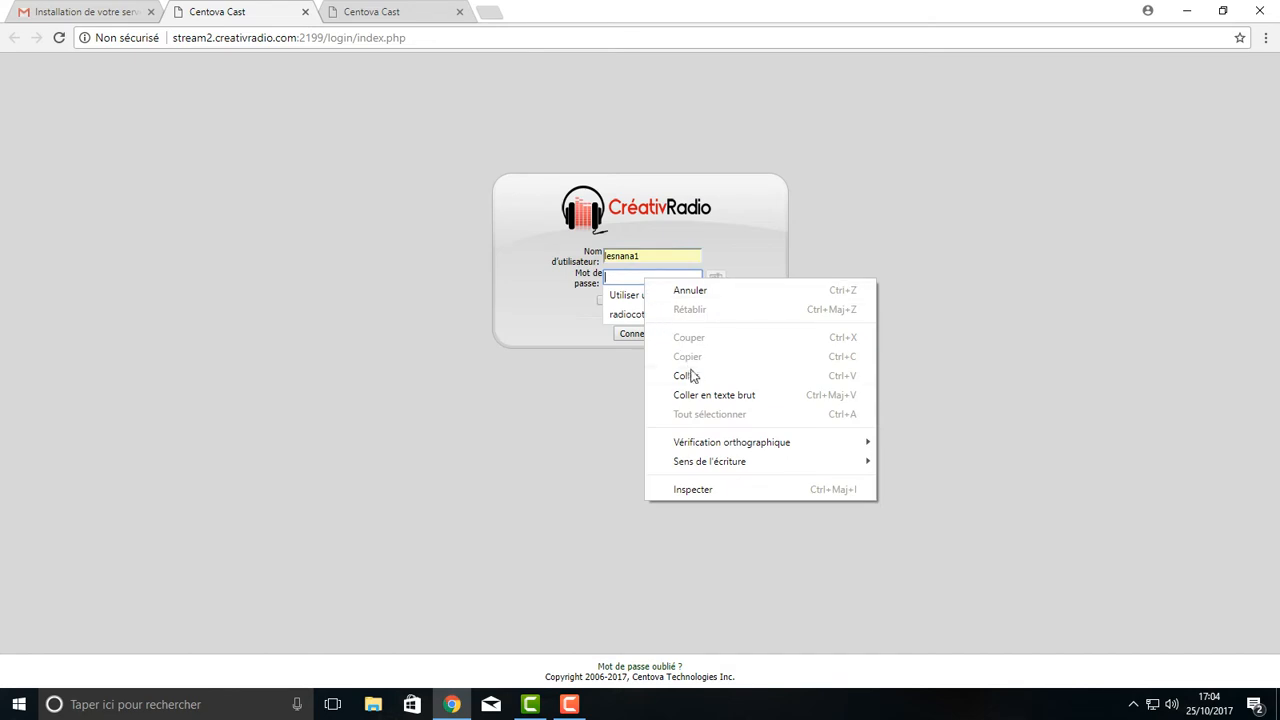
{"action": "left_click", "coordinate": [689, 374]}
{"action": "left_click", "coordinate": [641, 334]}
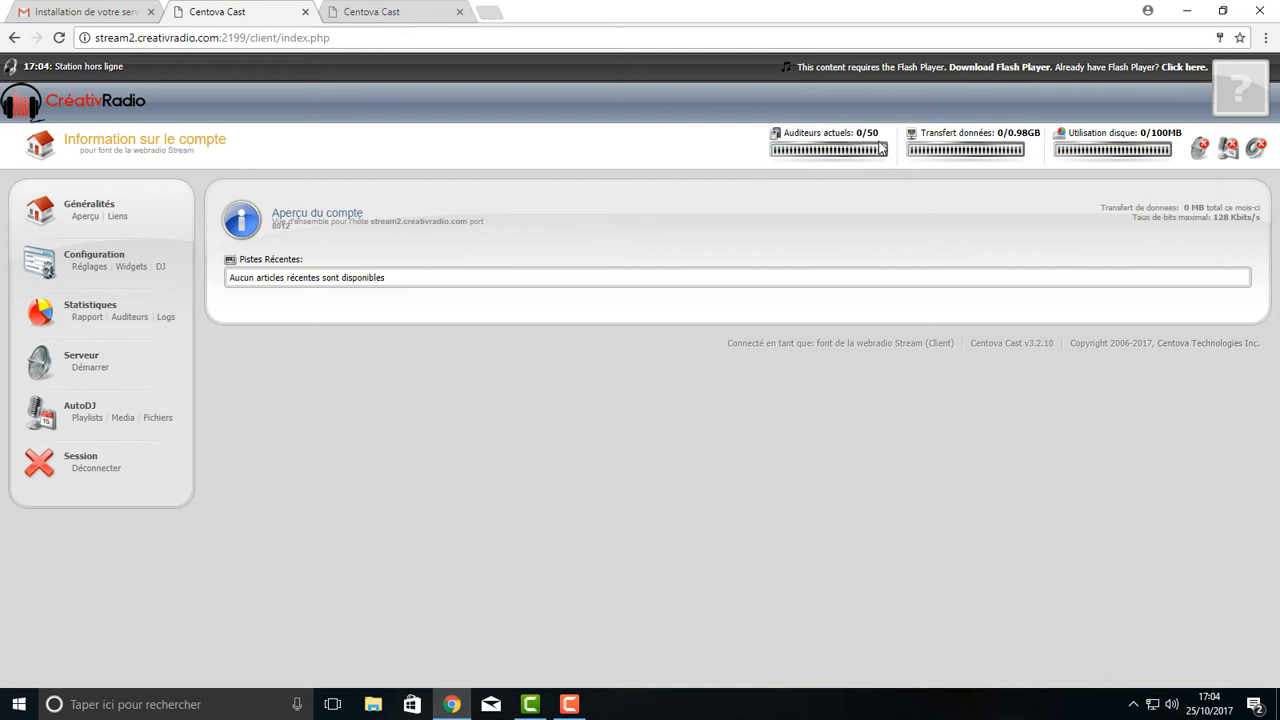
Step: Examine the account's current listener, data transfer and disk usage limits on the overview page
{"action": "mouse_move", "coordinate": [881, 148]}
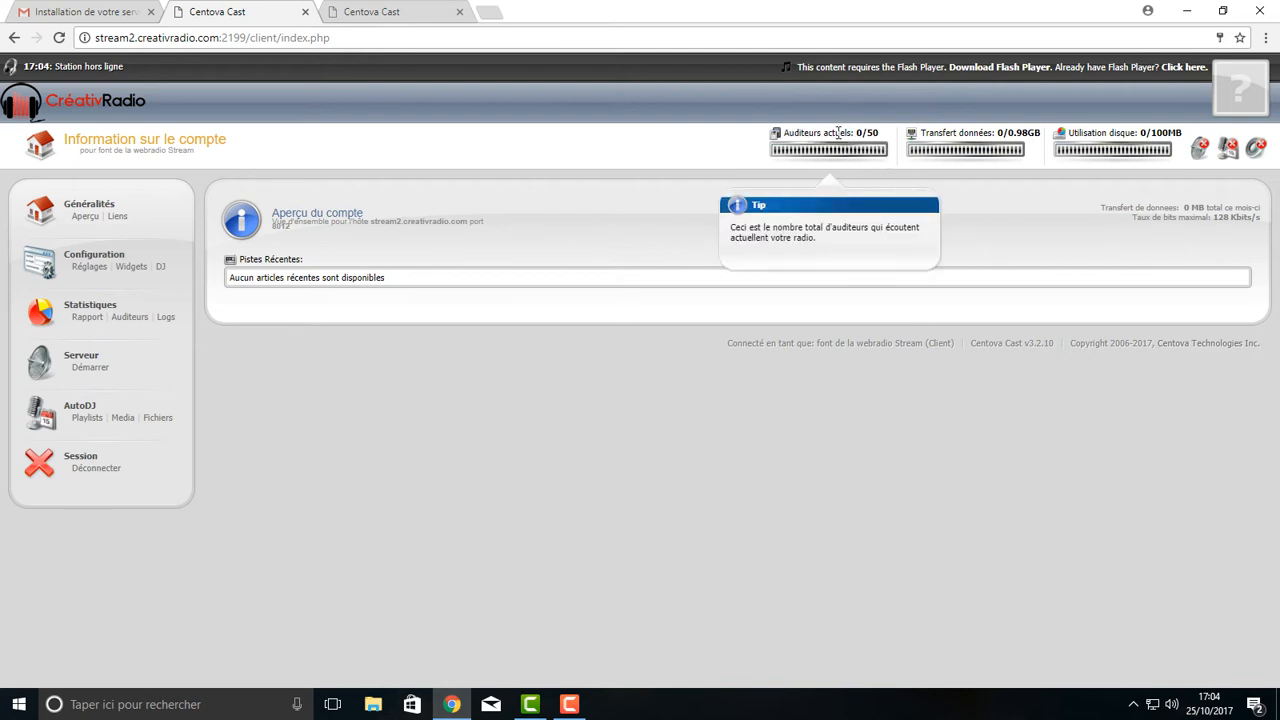
{"action": "left_click_drag", "start_coordinate": [856, 133], "coordinate": [880, 133]}
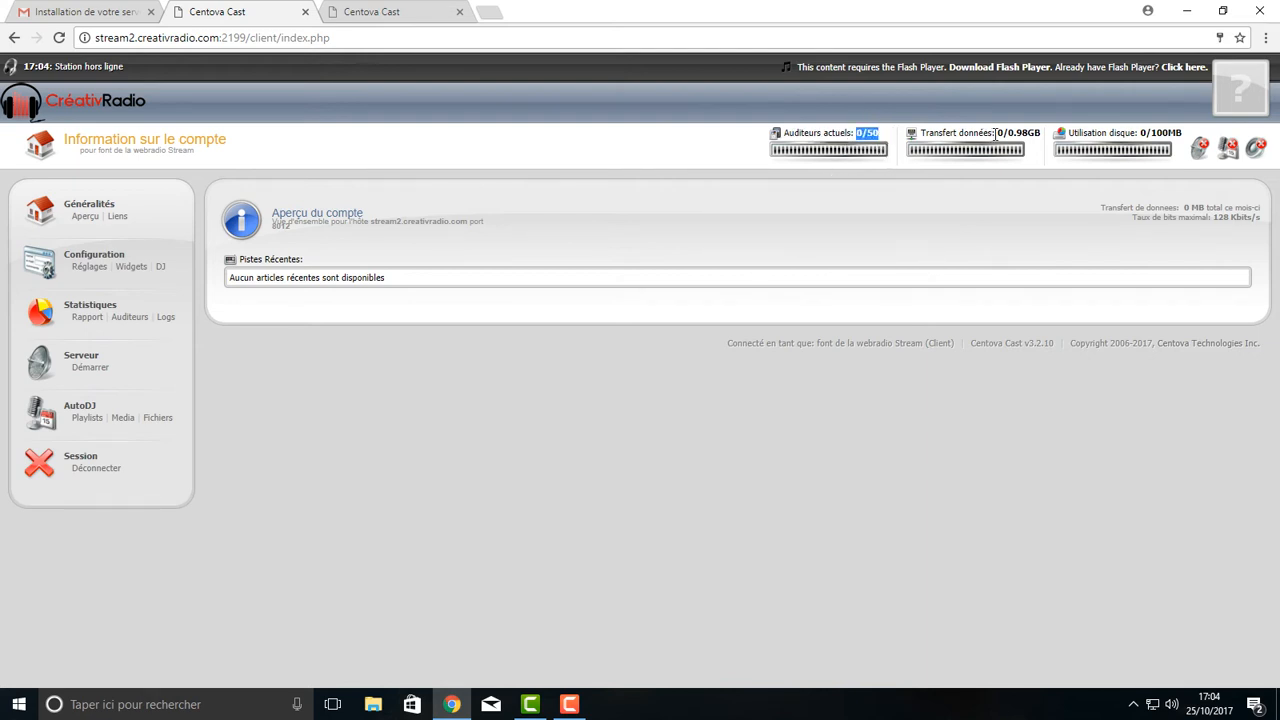
{"action": "left_click_drag", "start_coordinate": [995, 133], "coordinate": [1044, 136]}
{"action": "left_click_drag", "start_coordinate": [1139, 133], "coordinate": [1187, 140]}
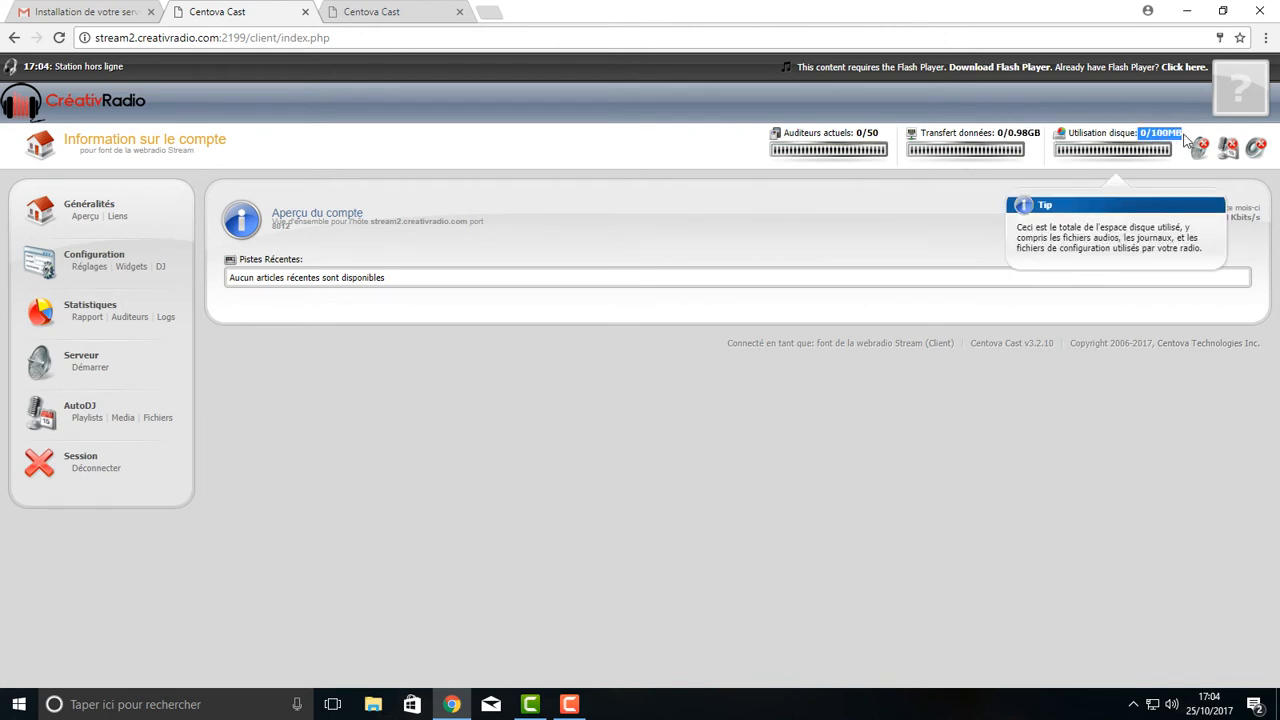
{"action": "left_click", "coordinate": [920, 241]}
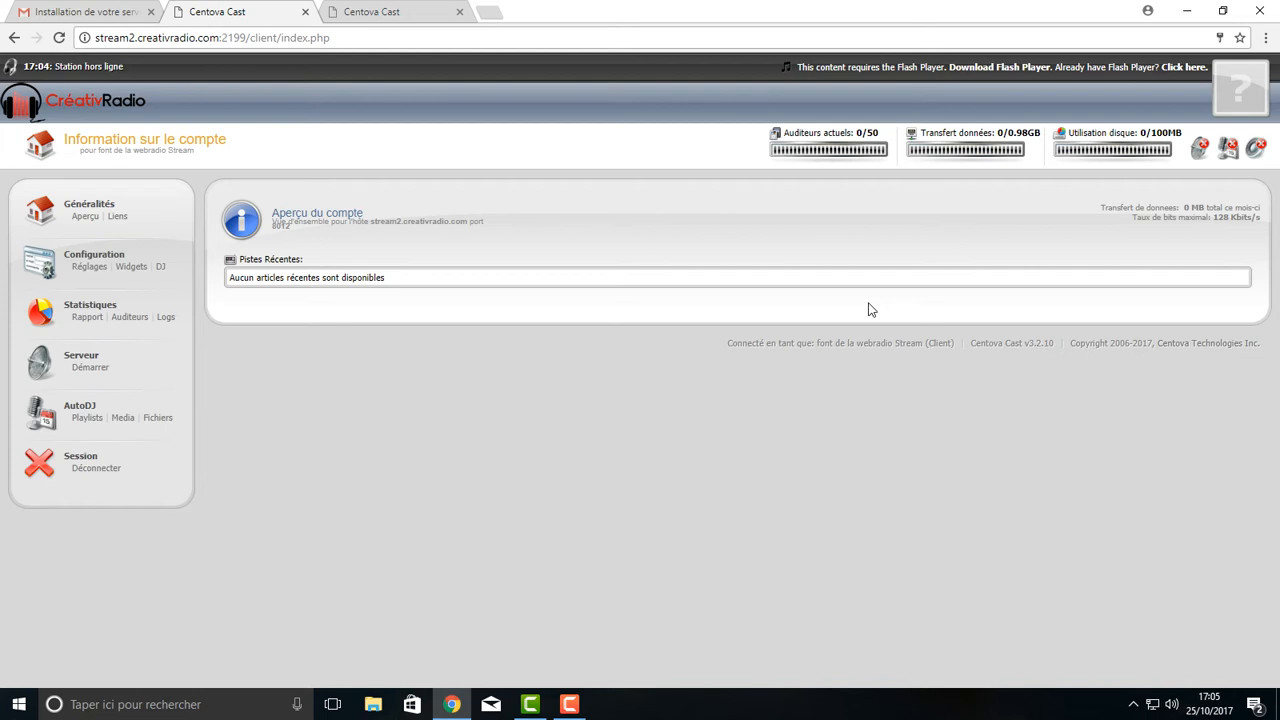
Step: Open the Liens page and look through the stream start page, server administration and Tune-In links
{"action": "left_click", "coordinate": [117, 216]}
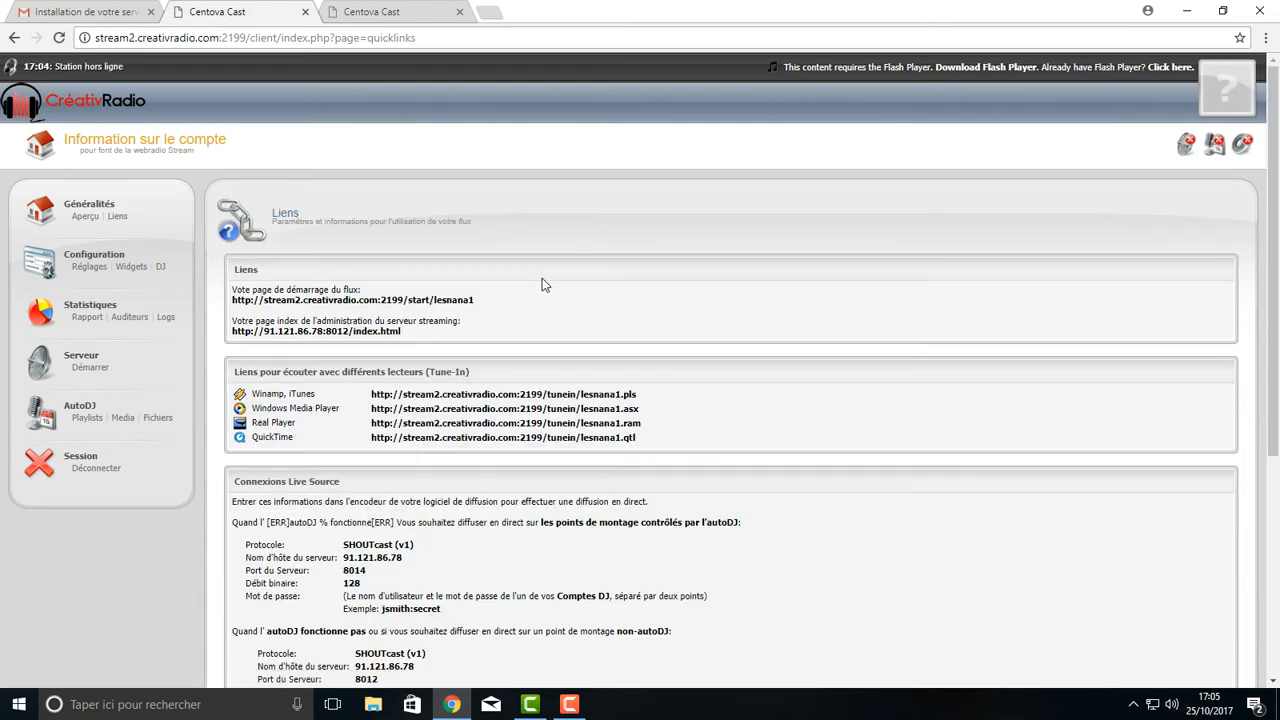
{"action": "scroll", "coordinate": [520, 412], "scroll_direction": "down", "scroll_amount": 3}
{"action": "scroll", "coordinate": [477, 337], "scroll_direction": "up", "scroll_amount": 3}
{"action": "scroll", "coordinate": [557, 407], "scroll_direction": "down", "scroll_amount": 1}
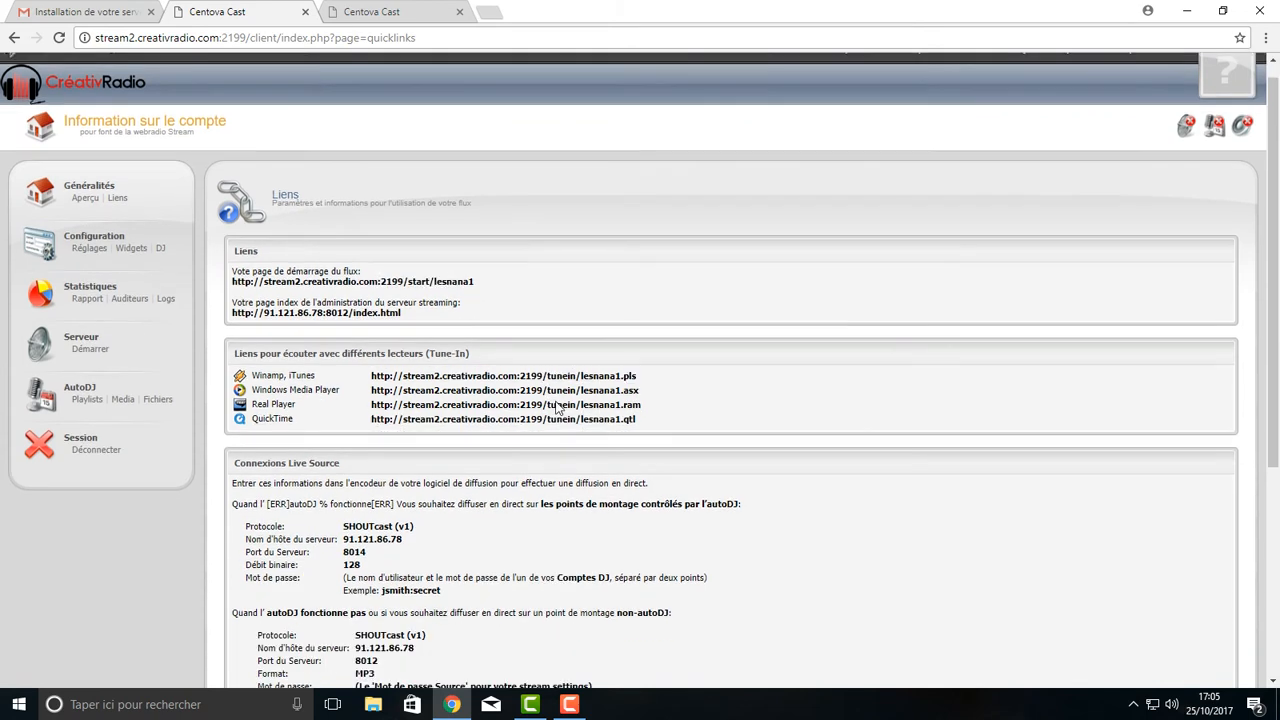
{"action": "scroll", "coordinate": [557, 407], "scroll_direction": "down", "scroll_amount": 2}
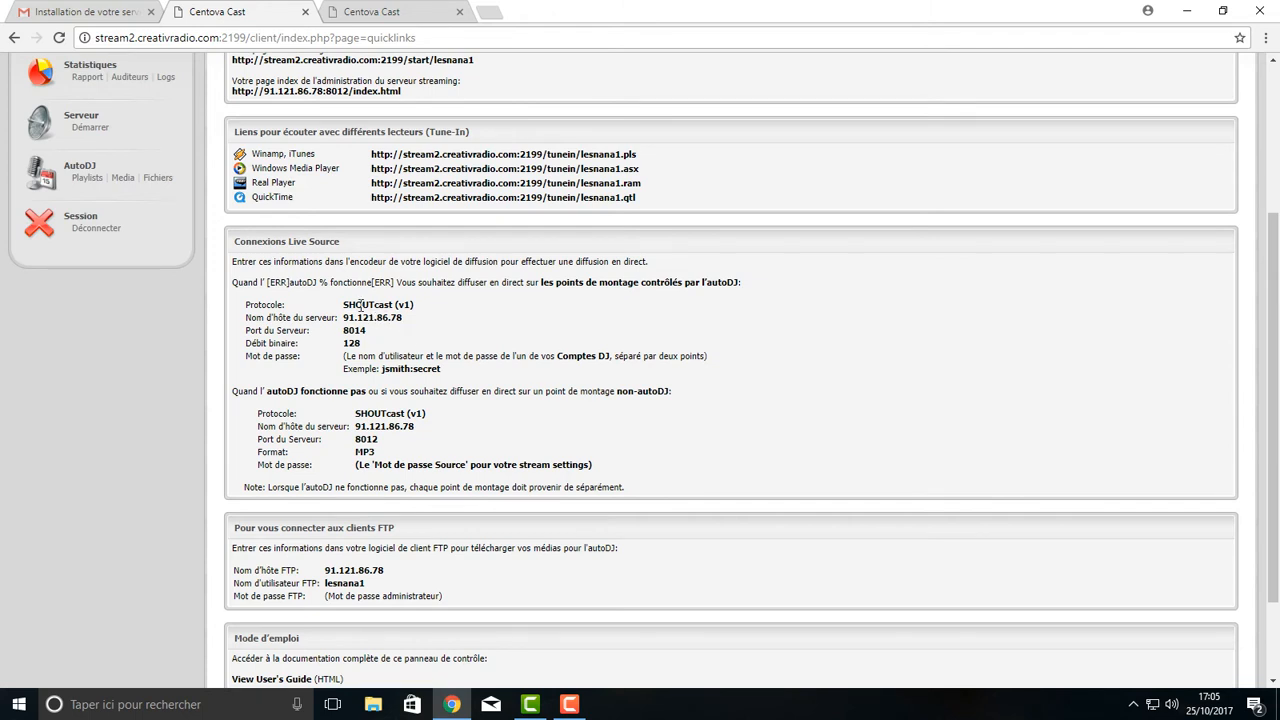
Step: Examine the Connexions Live Source details for broadcasting through the autoDJ: protocol, server host name, port, bitrate and password format
{"action": "left_click_drag", "start_coordinate": [246, 300], "coordinate": [372, 370]}
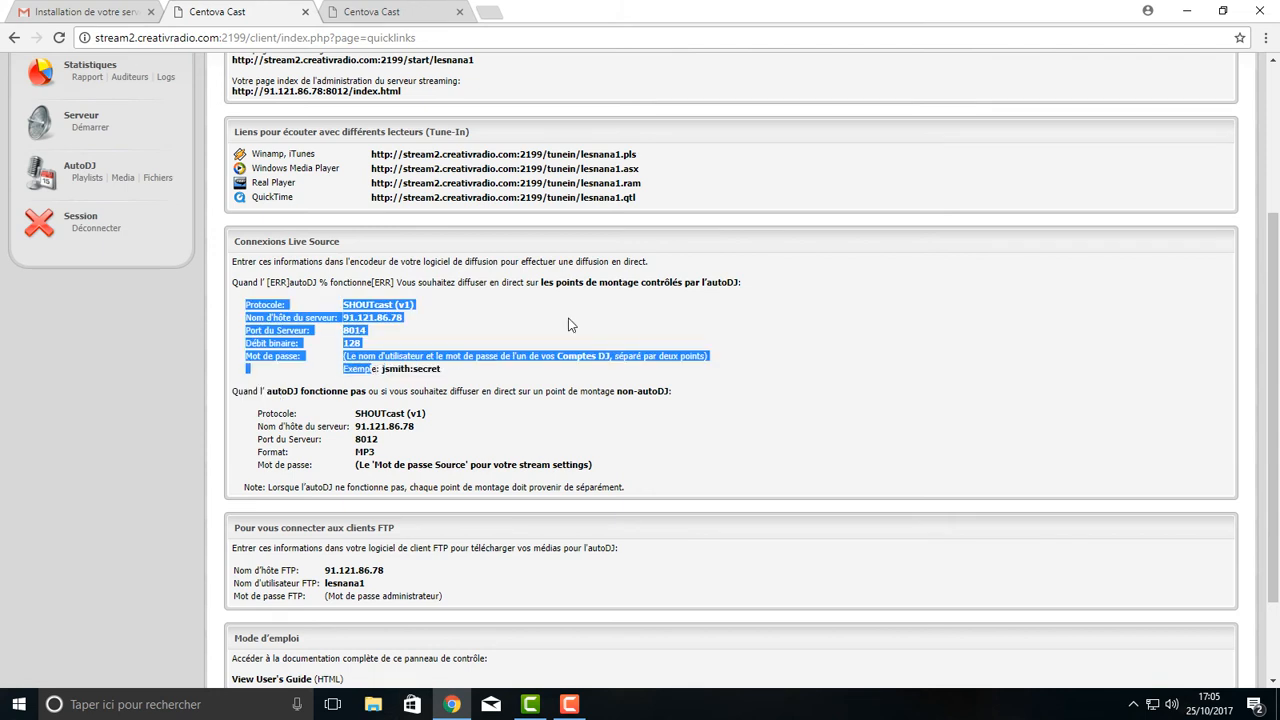
{"action": "left_click", "coordinate": [740, 355]}
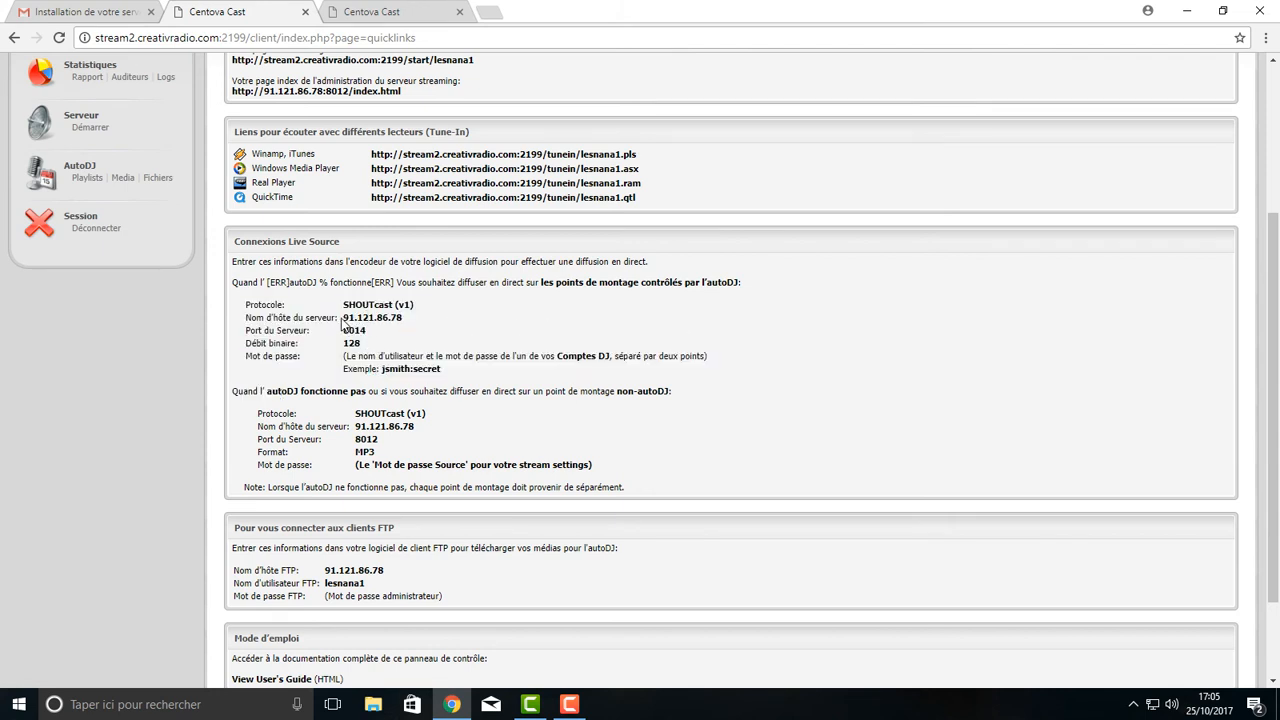
{"action": "left_click_drag", "start_coordinate": [343, 317], "coordinate": [413, 343]}
{"action": "left_click", "coordinate": [514, 331]}
{"action": "left_click", "coordinate": [410, 341]}
{"action": "left_click", "coordinate": [414, 345]}
{"action": "scroll", "coordinate": [474, 323], "scroll_direction": "up", "scroll_amount": 2}
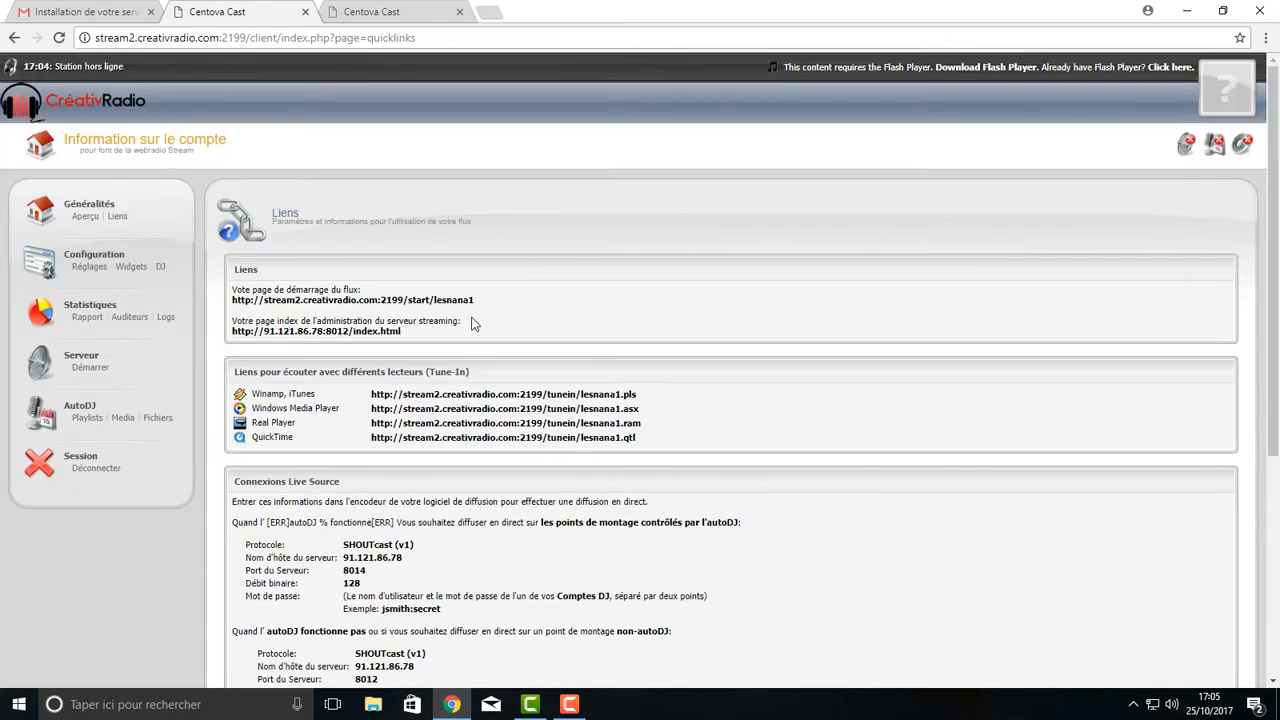
{"action": "scroll", "coordinate": [445, 410], "scroll_direction": "down", "scroll_amount": 1}
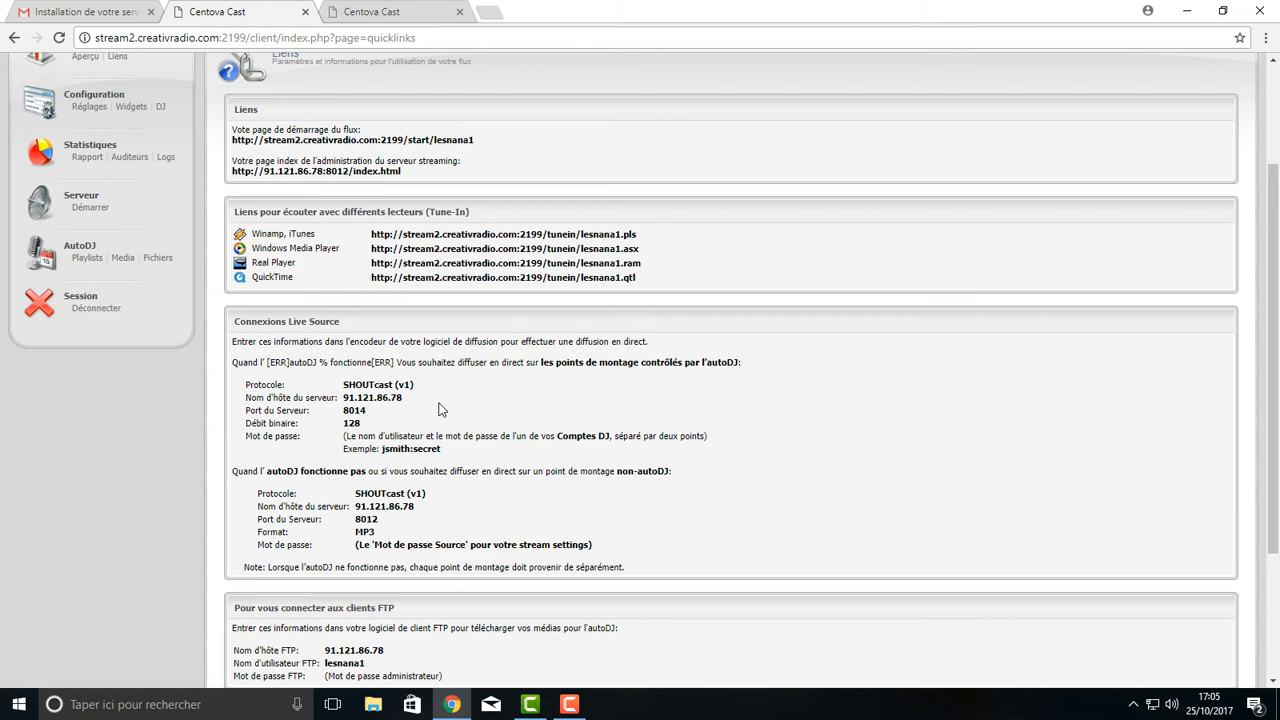
{"action": "scroll", "coordinate": [440, 410], "scroll_direction": "up", "scroll_amount": 2}
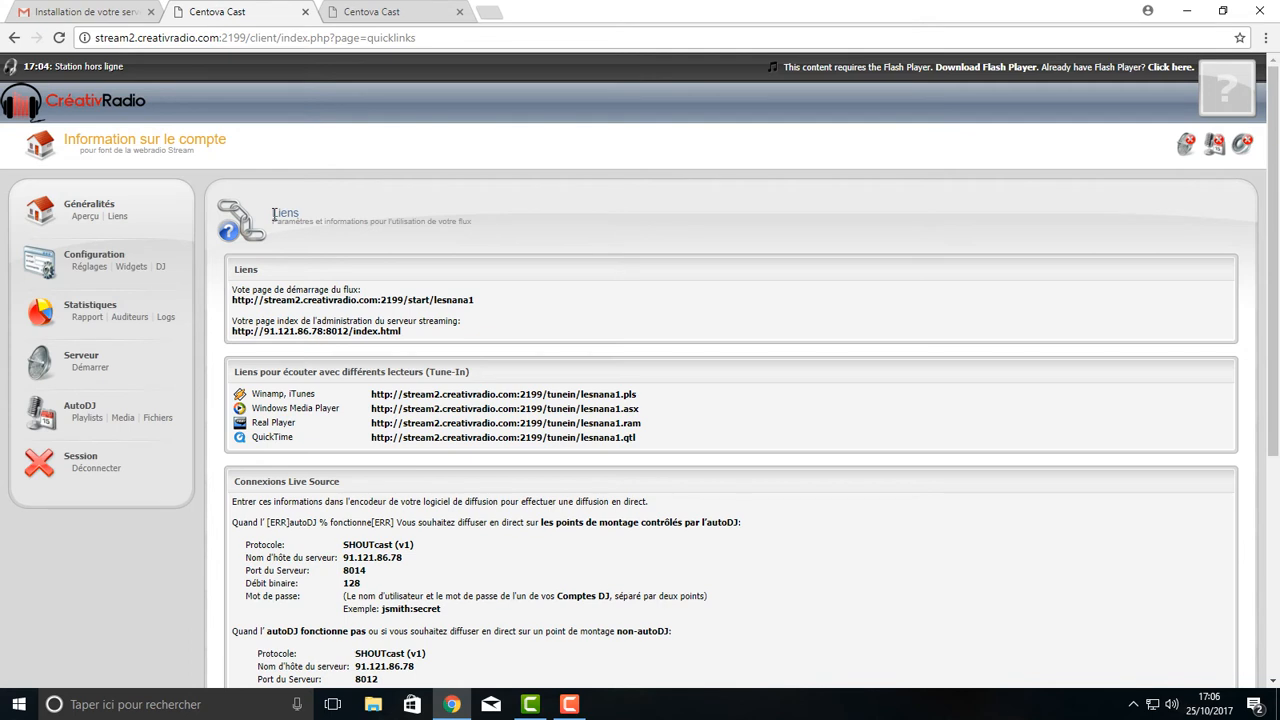
Step: Start creating a new DJ account in Gestion DJ and enter its username
{"action": "left_click", "coordinate": [162, 272]}
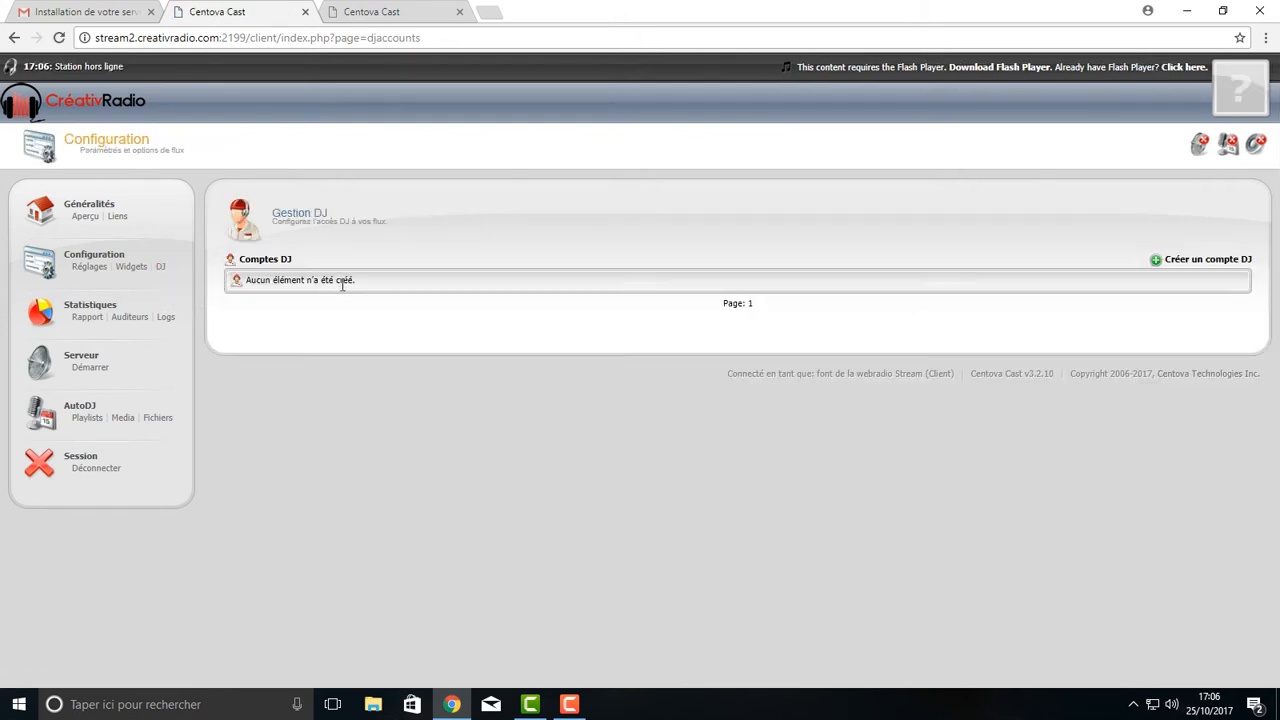
{"action": "left_click", "coordinate": [1193, 264]}
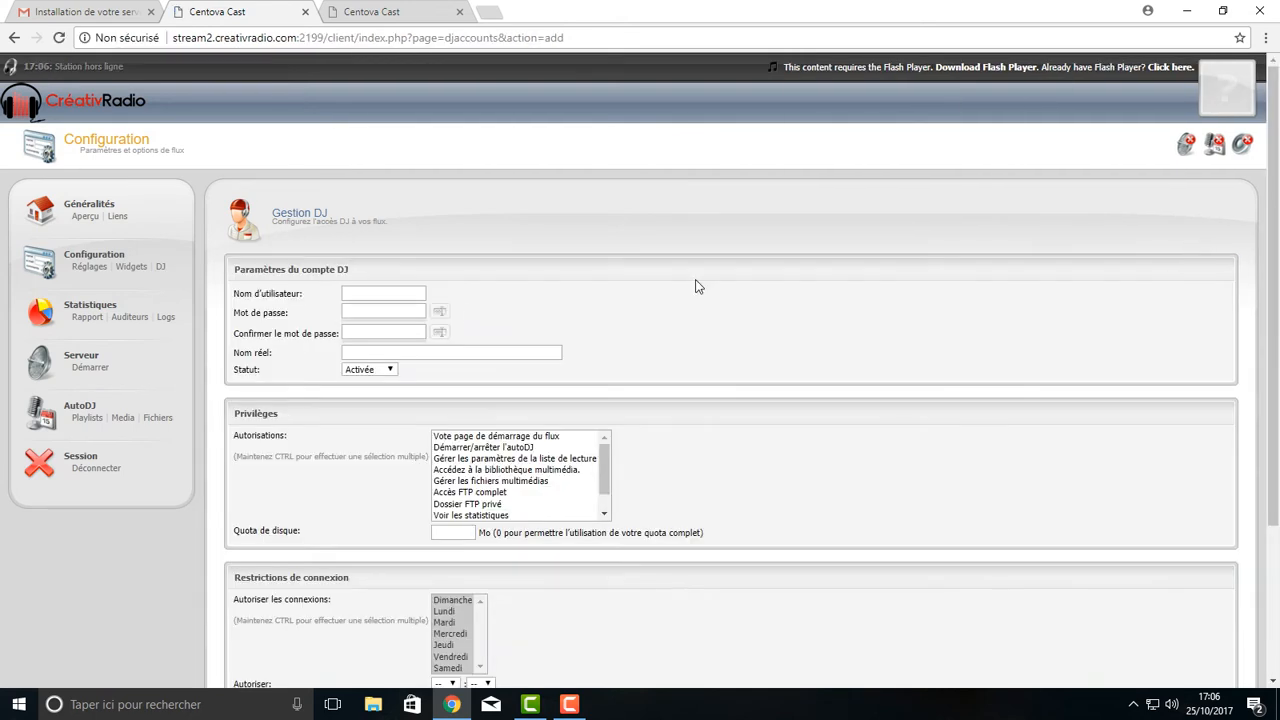
{"action": "left_click", "coordinate": [390, 293]}
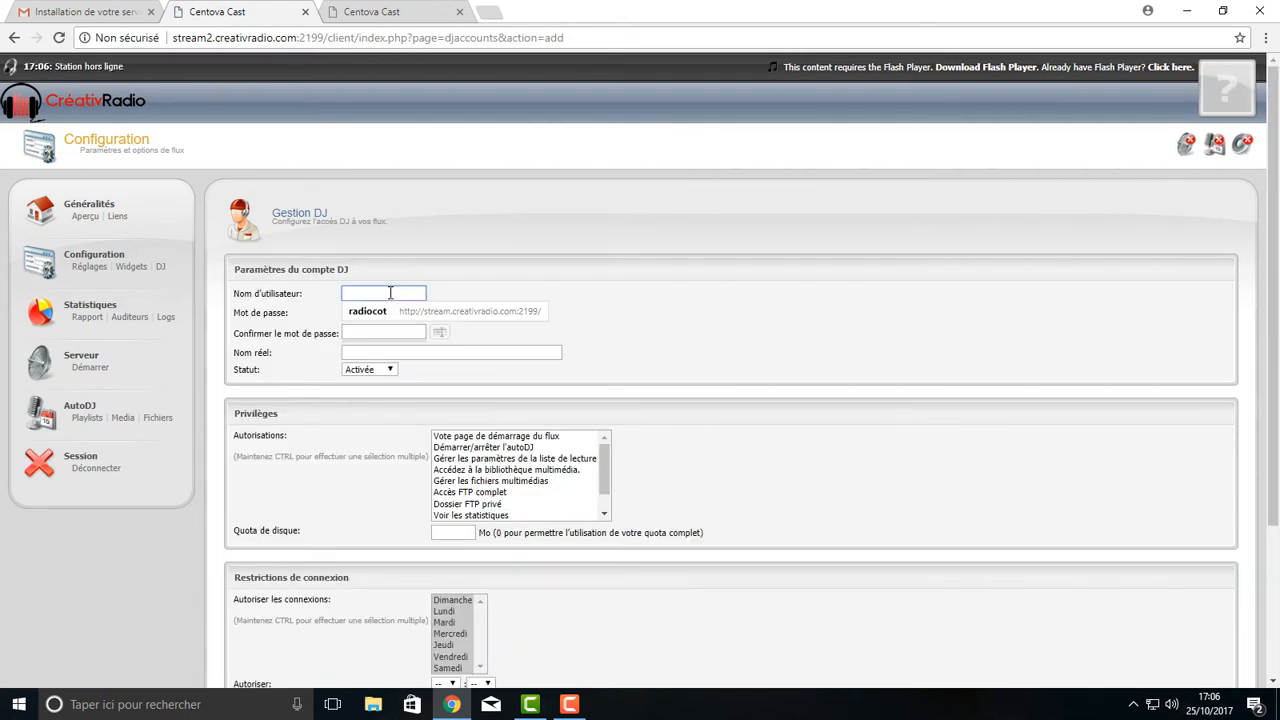
{"action": "type", "text": "jer"}
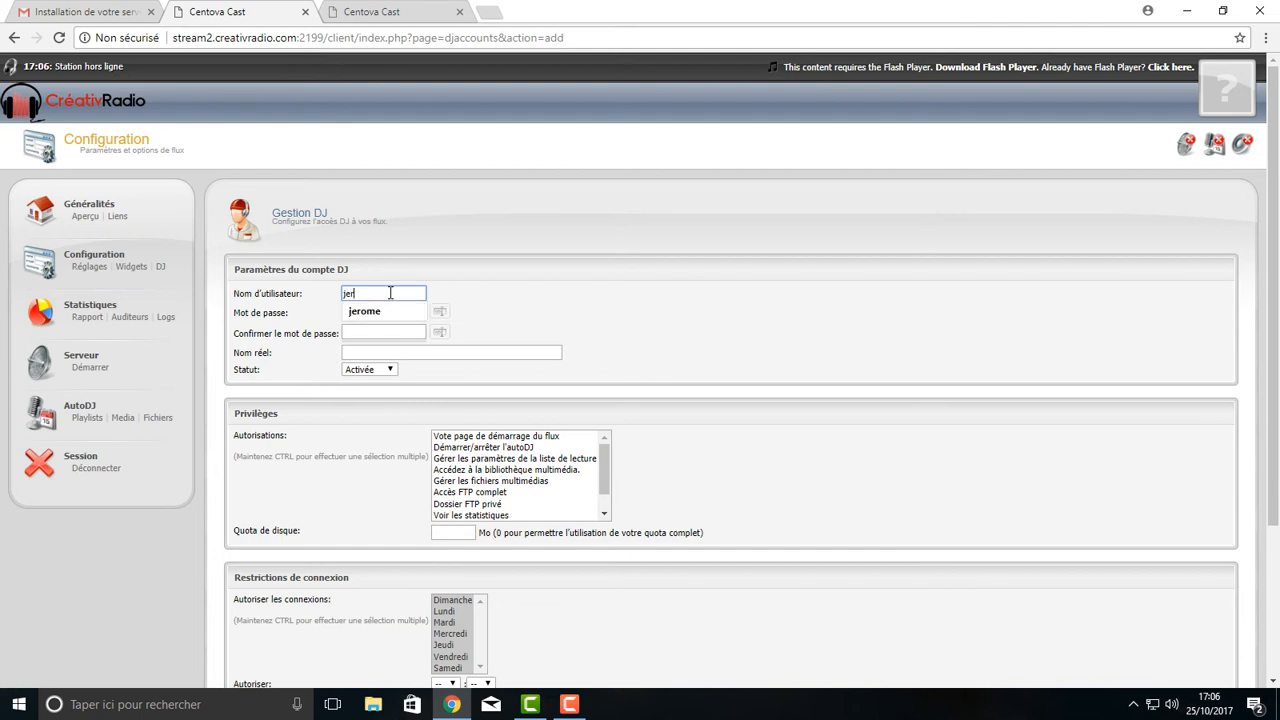
{"action": "type", "text": "ome"}
Step: Enter the new DJ account's password and repeat it in the confirmation field
{"action": "left_click", "coordinate": [390, 317]}
{"action": "left_click", "coordinate": [378, 311]}
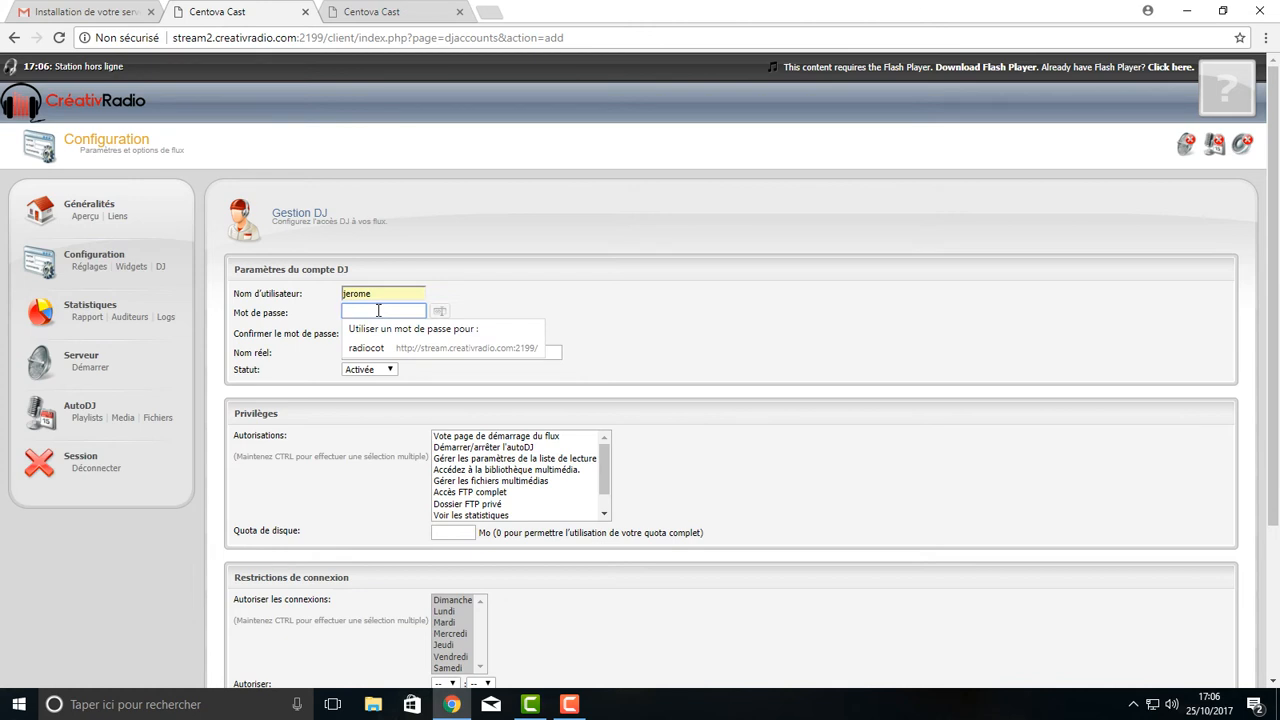
{"action": "type", "text": "••••••"}
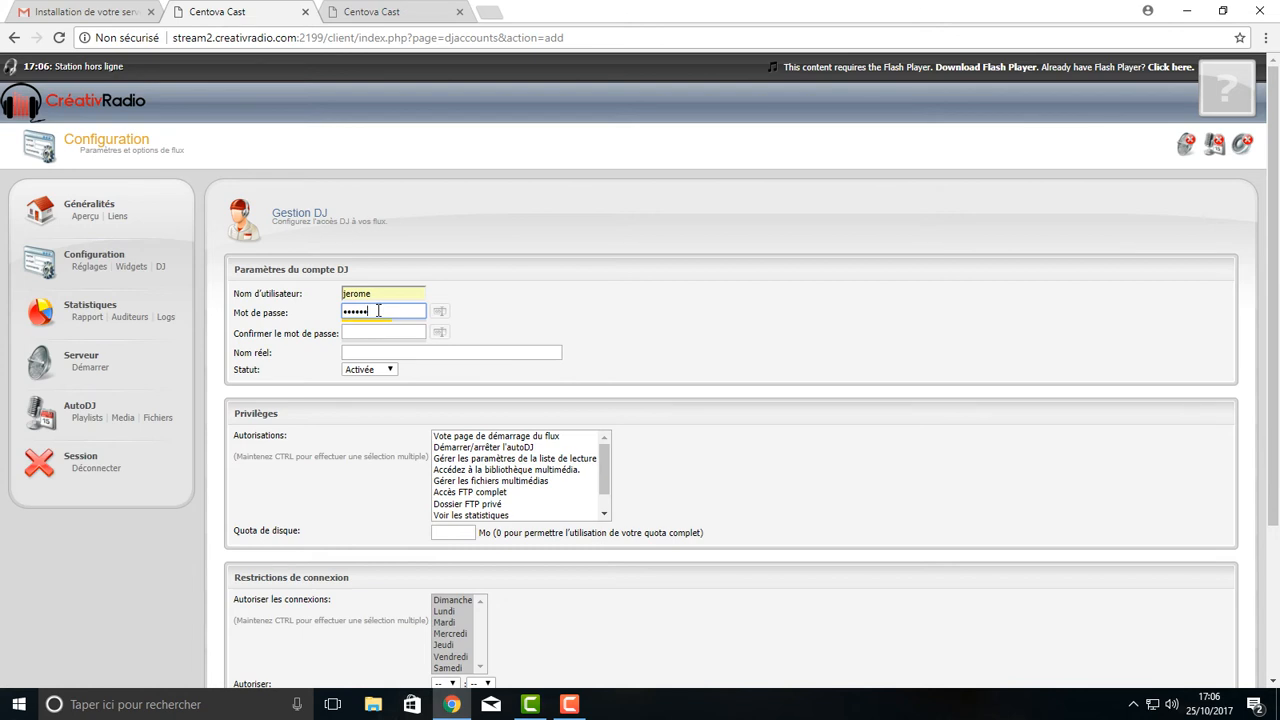
{"action": "type", "text": "••••"}
{"action": "left_click", "coordinate": [368, 333]}
{"action": "type", "text": "•"}
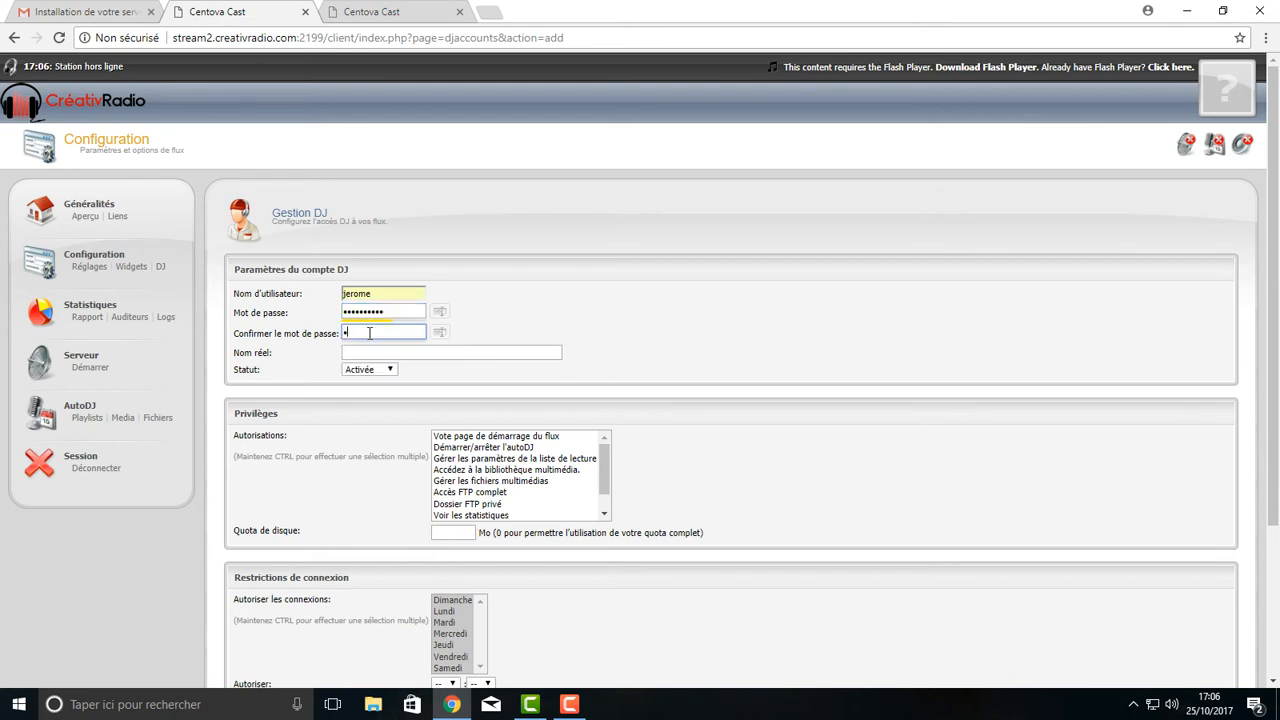
{"action": "type", "text": "••••••••••"}
Step: Fill in the DJ's real name from the third suggested entry
{"action": "left_click", "coordinate": [375, 347]}
{"action": "left_click", "coordinate": [375, 347]}
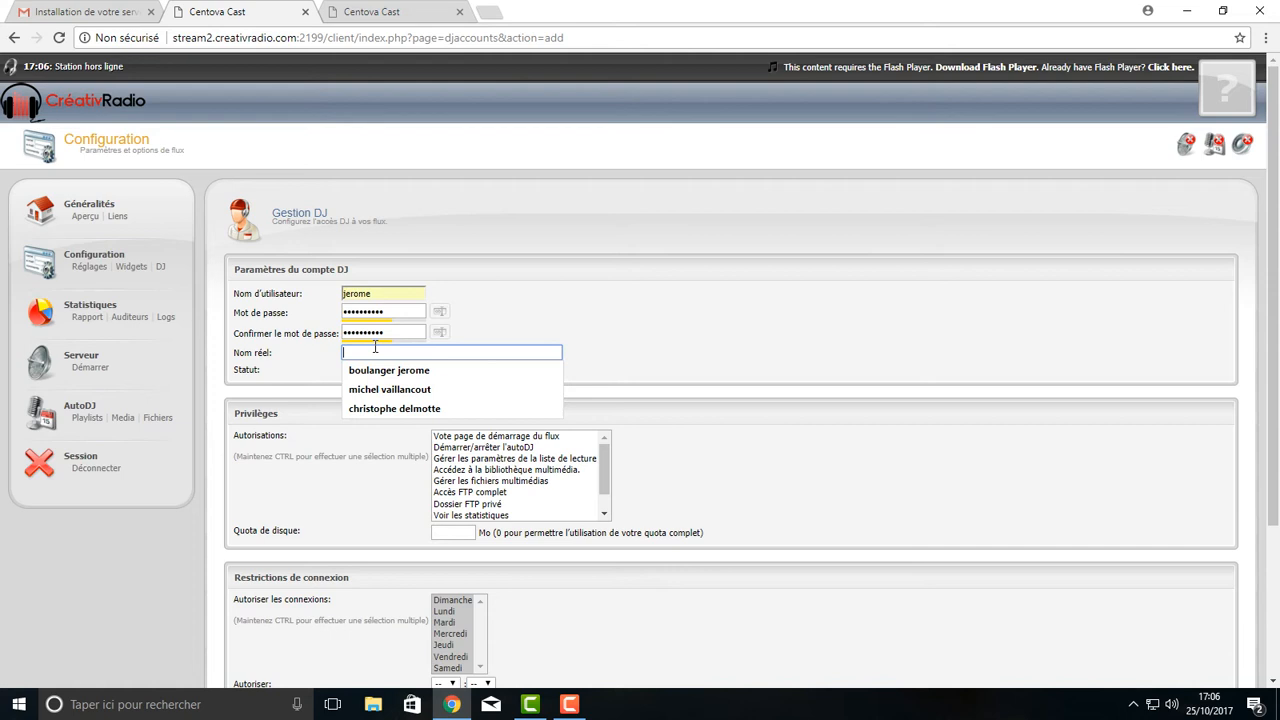
{"action": "left_click", "coordinate": [391, 409]}
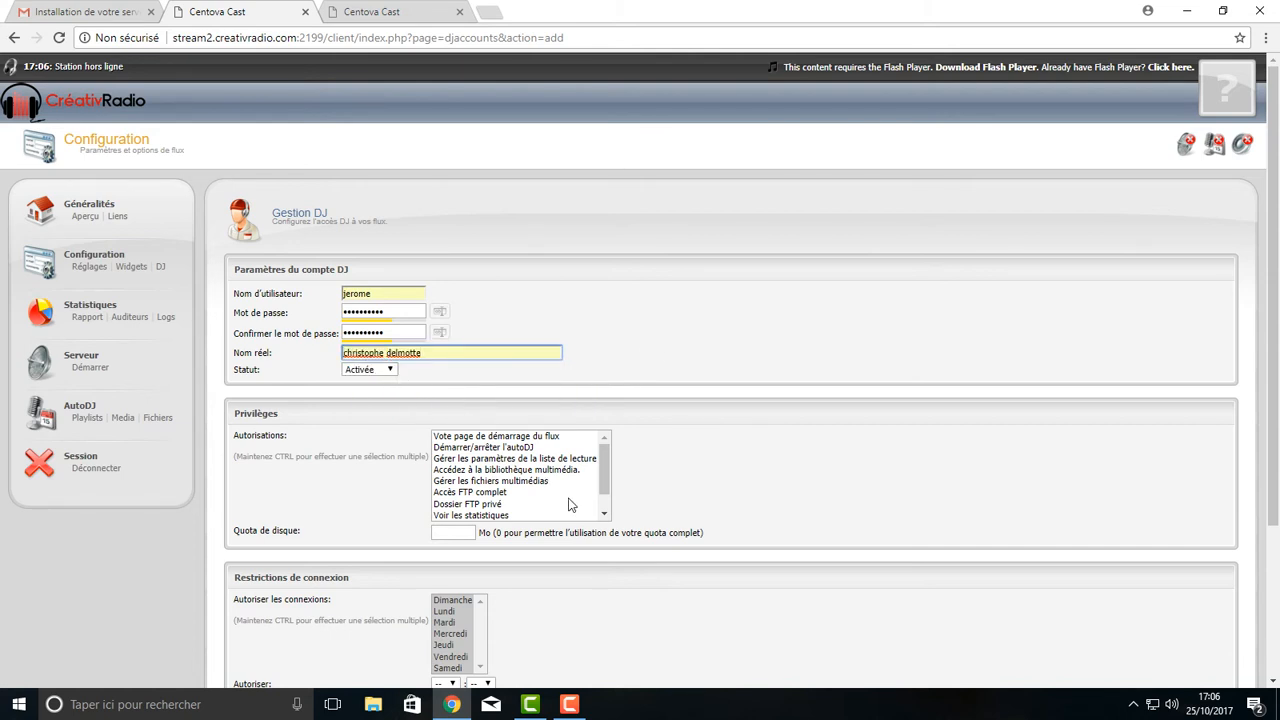
{"action": "scroll", "coordinate": [567, 500], "scroll_direction": "down", "scroll_amount": 1}
{"action": "scroll", "coordinate": [571, 490], "scroll_direction": "up", "scroll_amount": 1}
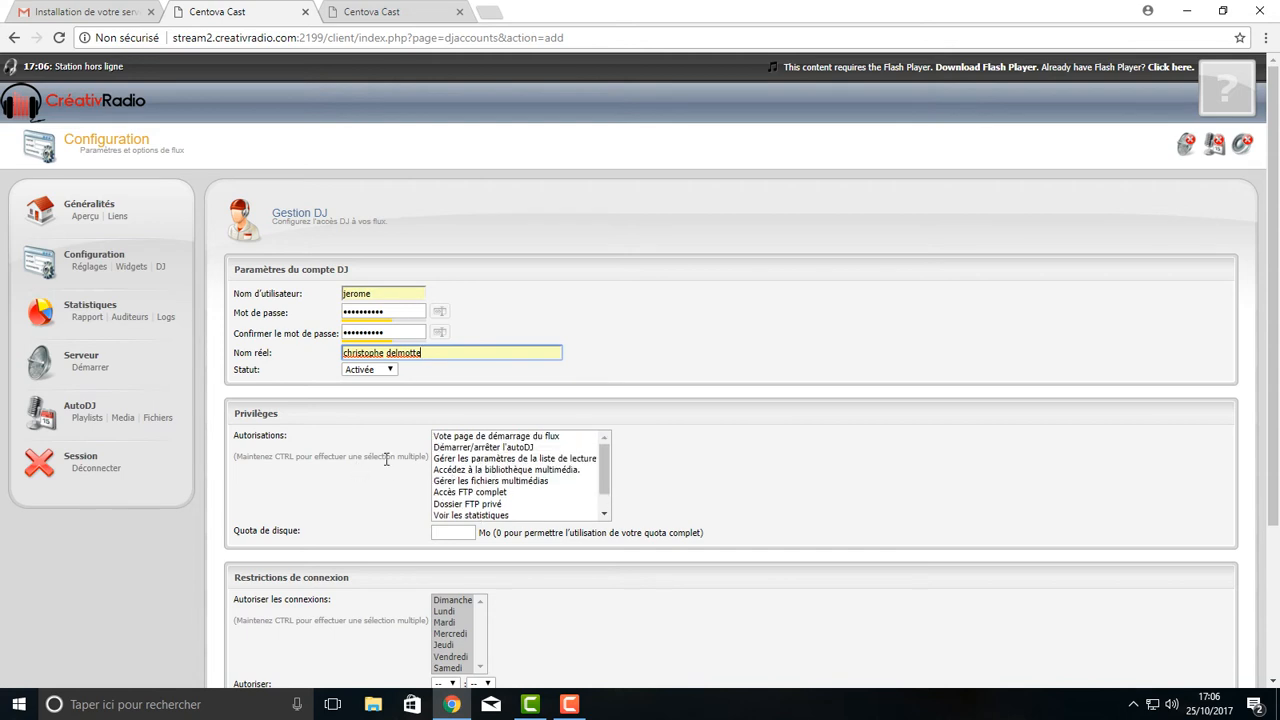
{"action": "left_click", "coordinate": [867, 475]}
Step: Try granting the DJ every permission in Autorisations, from Vote page de démarrage du flux through Afficher les journeaux
{"action": "scroll", "coordinate": [867, 475], "scroll_direction": "down", "scroll_amount": 1}
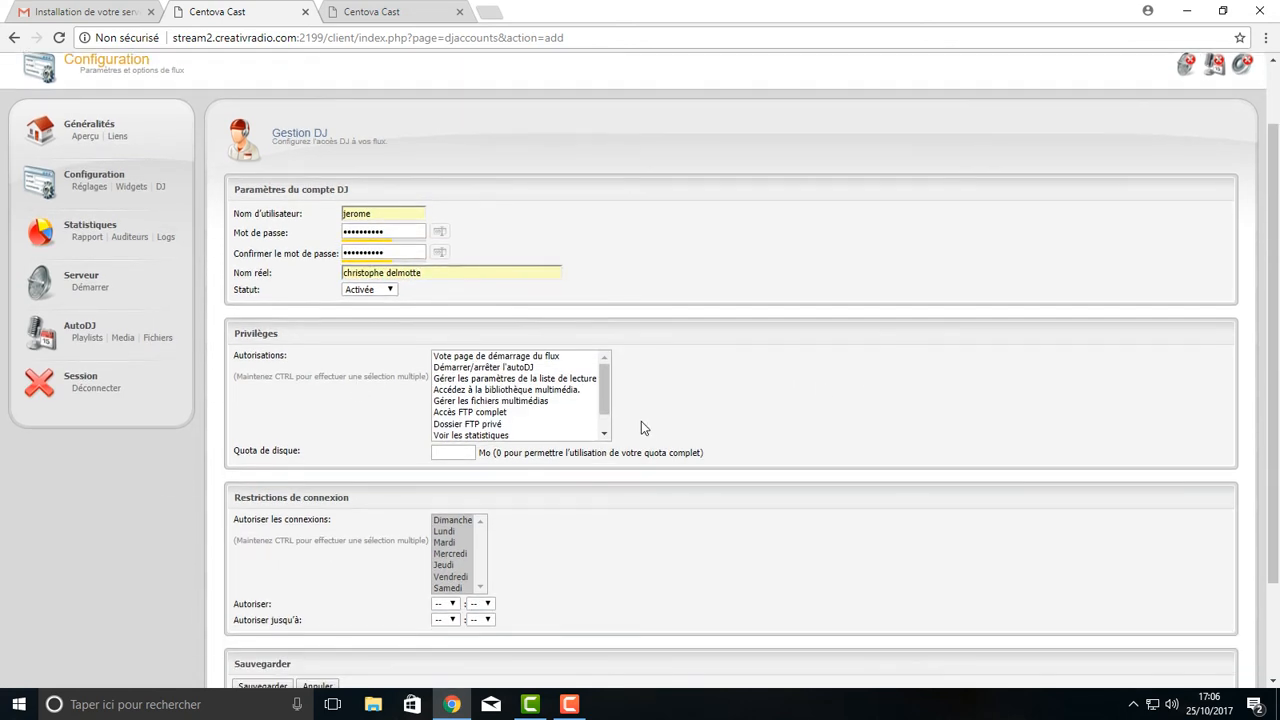
{"action": "left_click", "coordinate": [479, 357]}
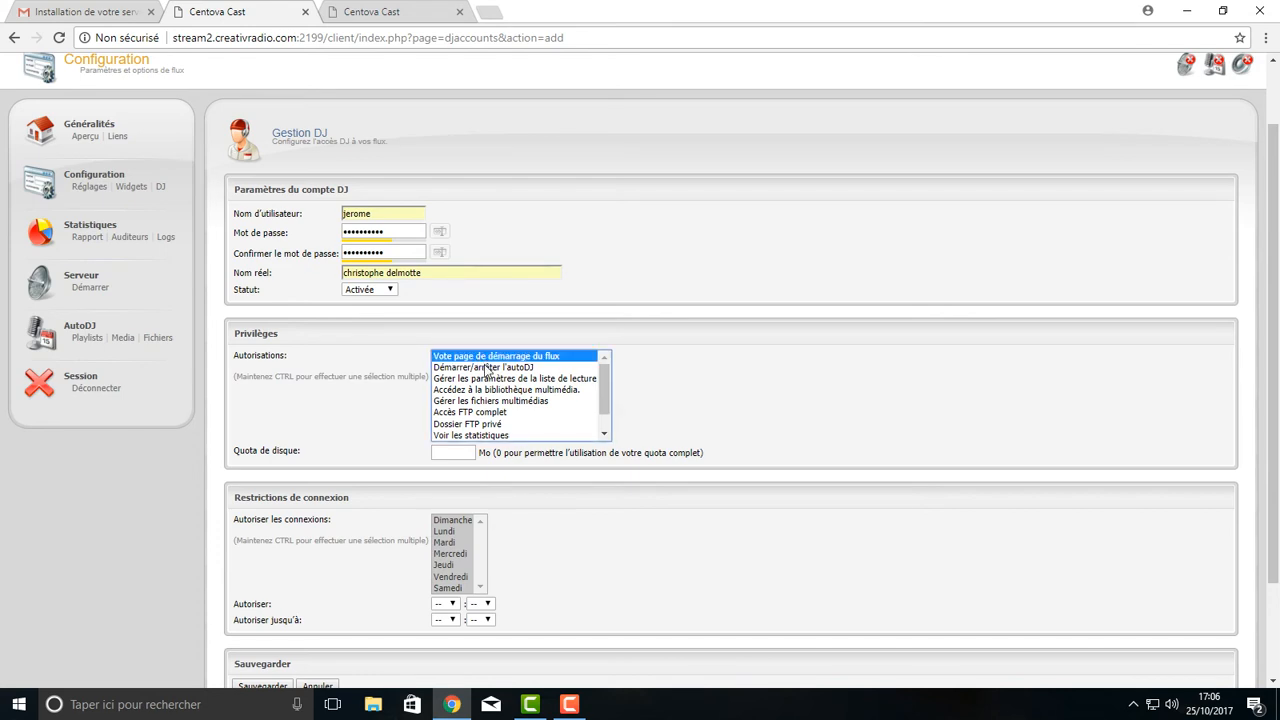
{"action": "left_click", "coordinate": [487, 368]}
{"action": "left_click", "coordinate": [495, 357]}
{"action": "left_click", "coordinate": [535, 367], "text": "ctrl"}
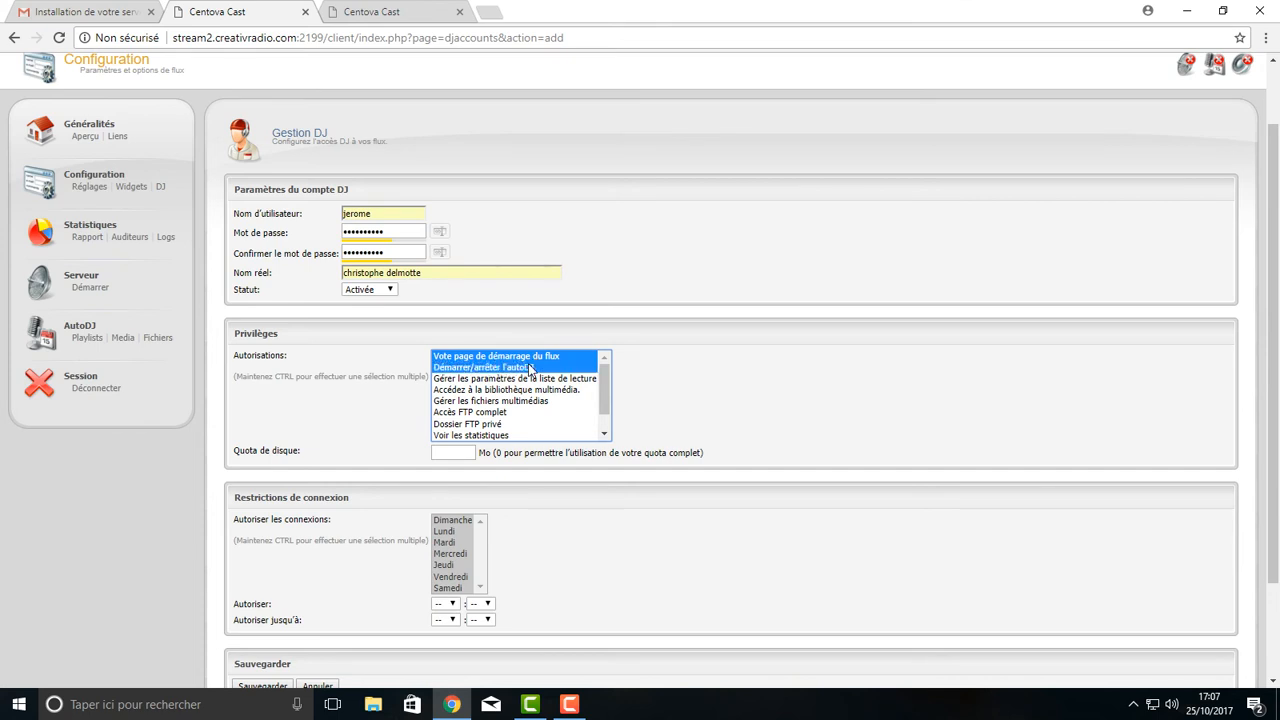
{"action": "left_click", "coordinate": [528, 380], "text": "ctrl"}
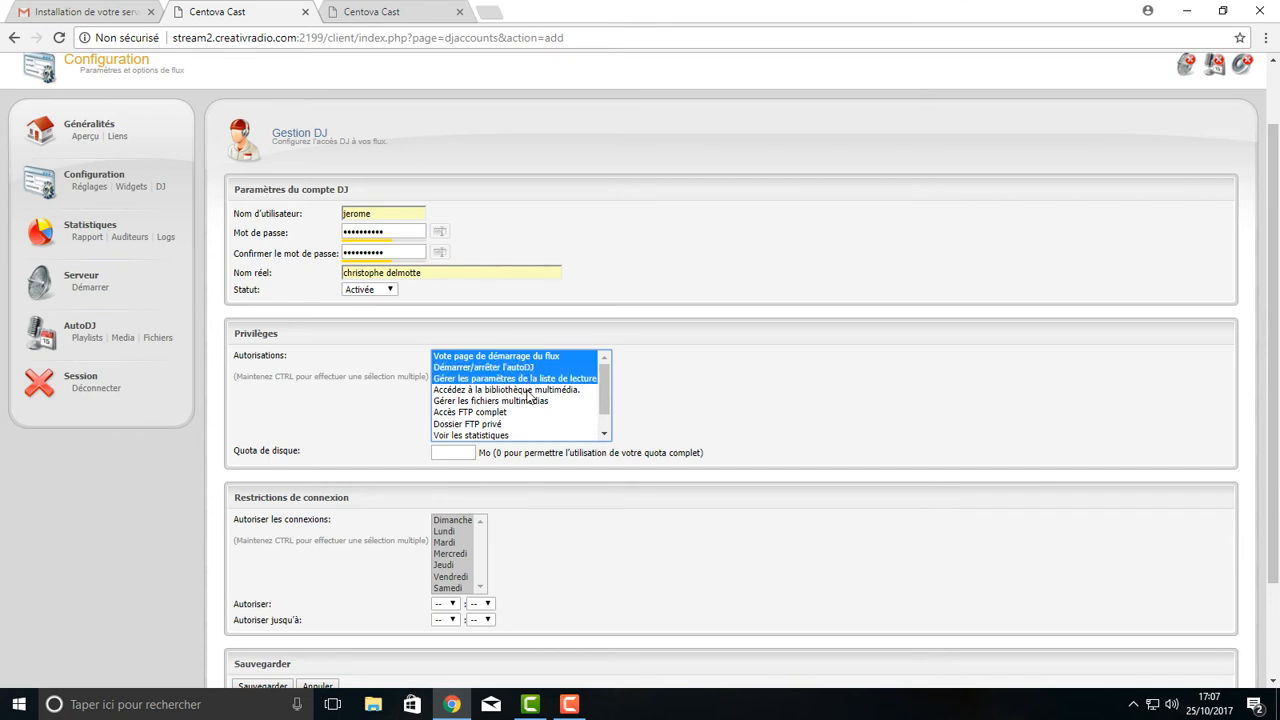
{"action": "left_click", "coordinate": [527, 391], "text": "ctrl"}
{"action": "left_click", "coordinate": [526, 401], "text": "ctrl"}
{"action": "left_click", "coordinate": [495, 413], "text": "ctrl"}
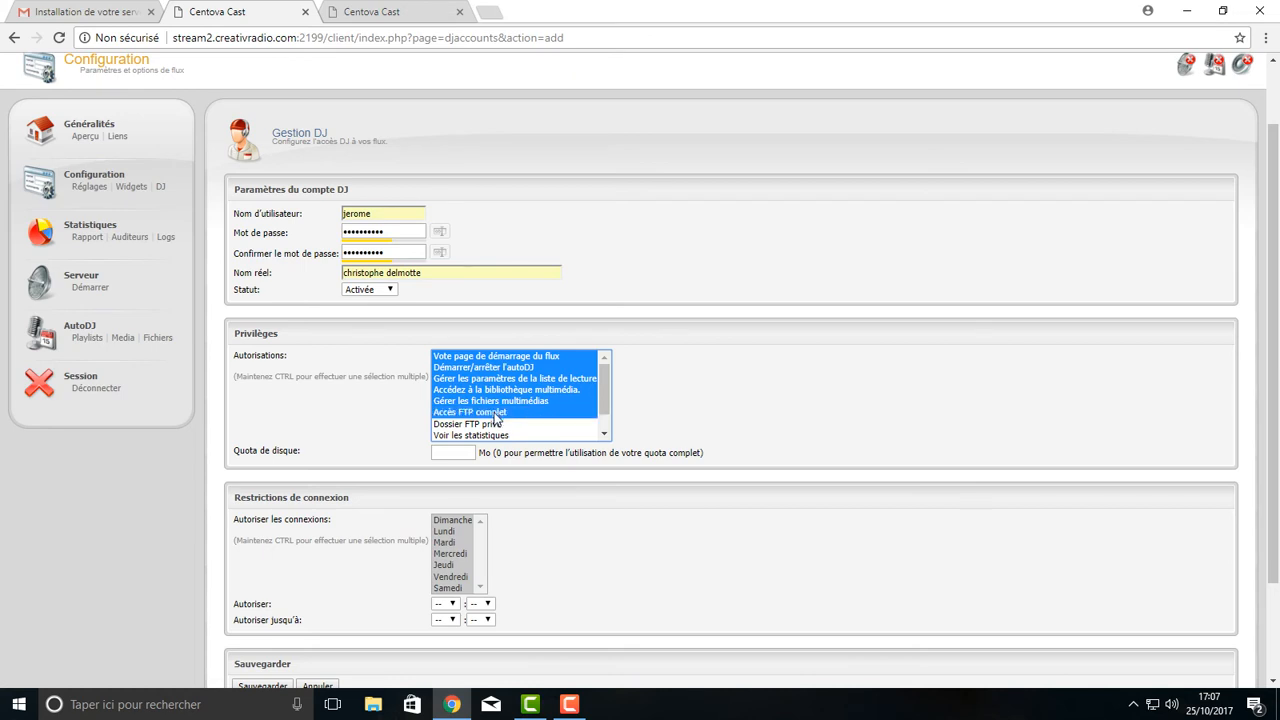
{"action": "left_click", "coordinate": [495, 424], "text": "ctrl"}
{"action": "left_click", "coordinate": [497, 435], "text": "ctrl"}
{"action": "left_click_drag", "start_coordinate": [606, 399], "coordinate": [614, 428]}
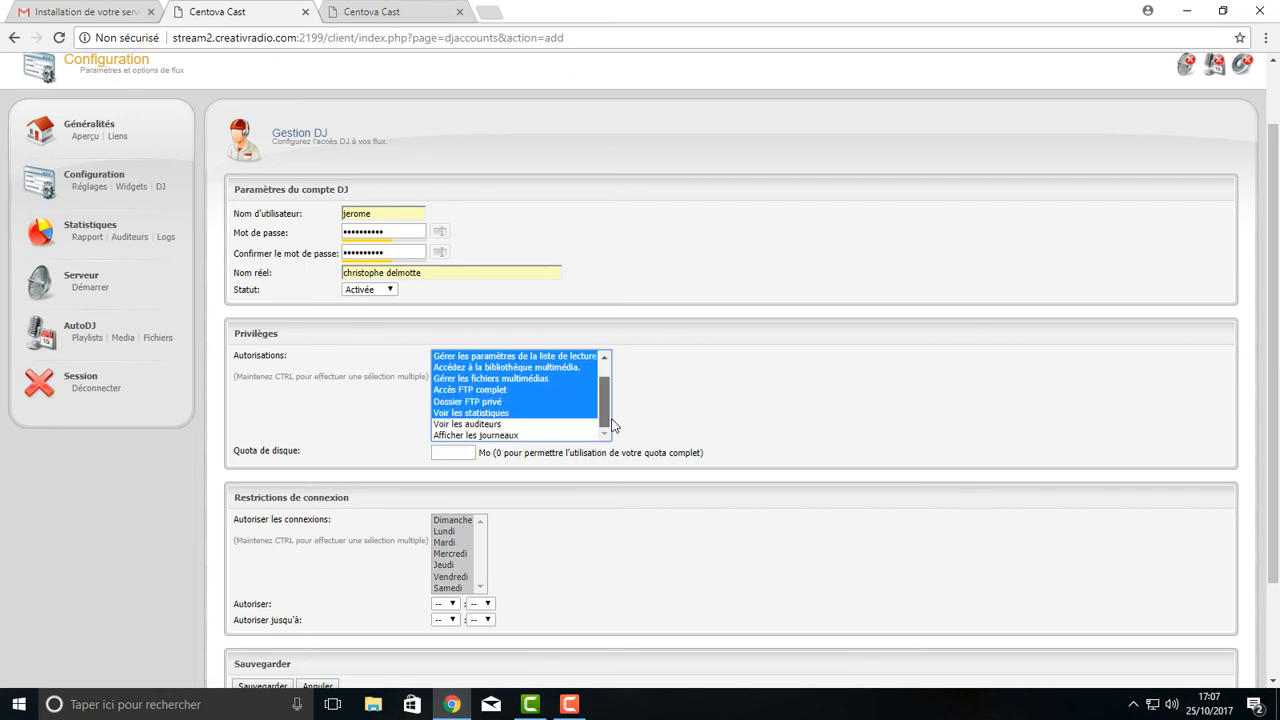
{"action": "left_click", "coordinate": [503, 425], "text": "ctrl"}
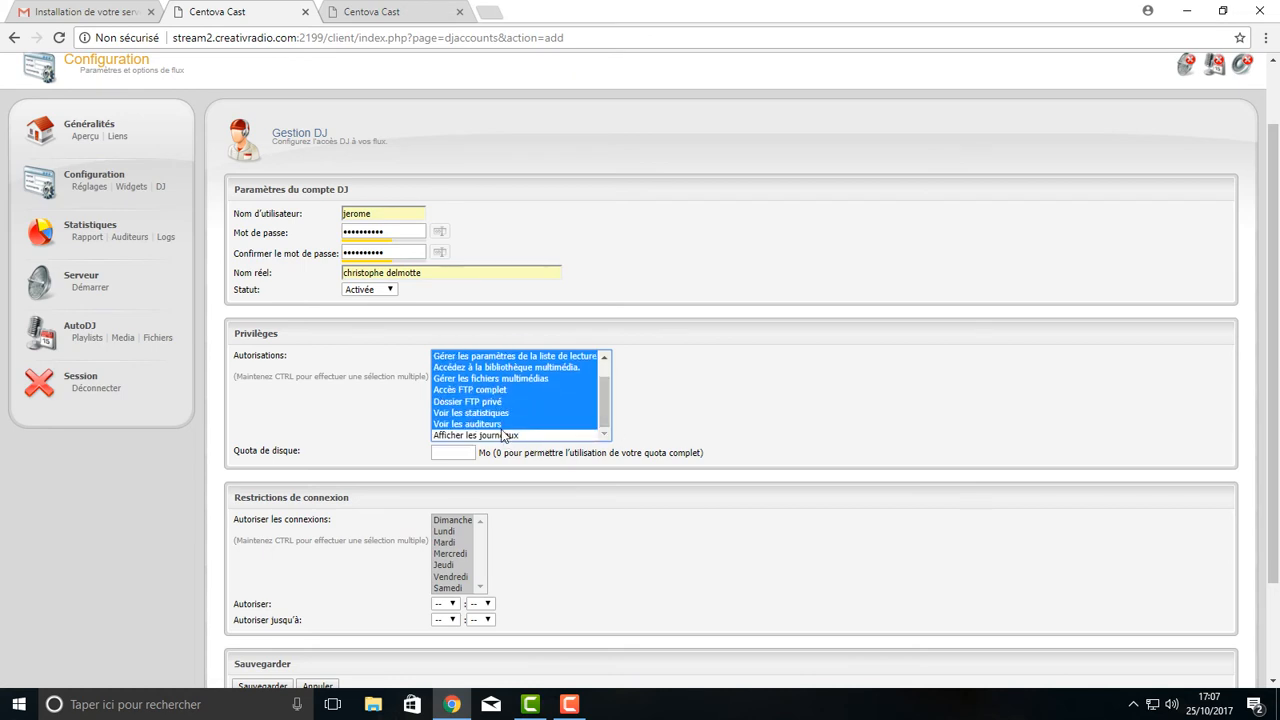
{"action": "left_click", "coordinate": [504, 436], "text": "ctrl"}
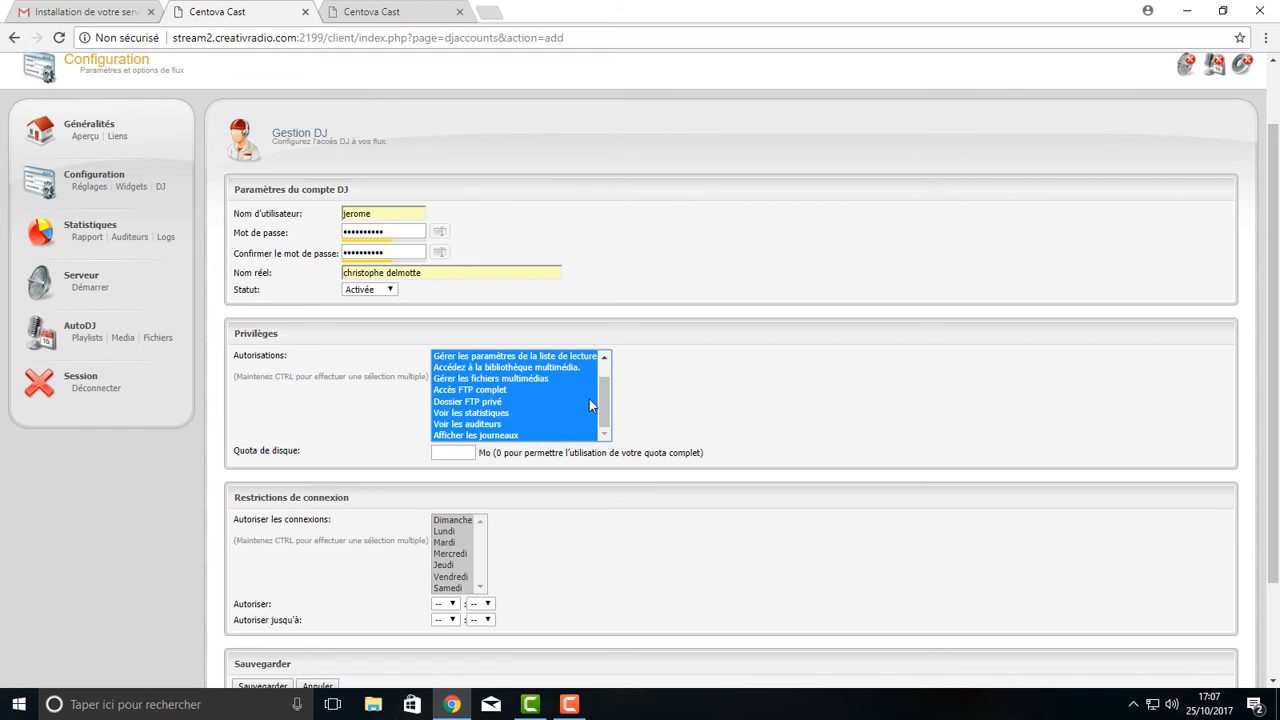
{"action": "left_click_drag", "start_coordinate": [604, 386], "coordinate": [608, 372]}
{"action": "left_click", "coordinate": [687, 379]}
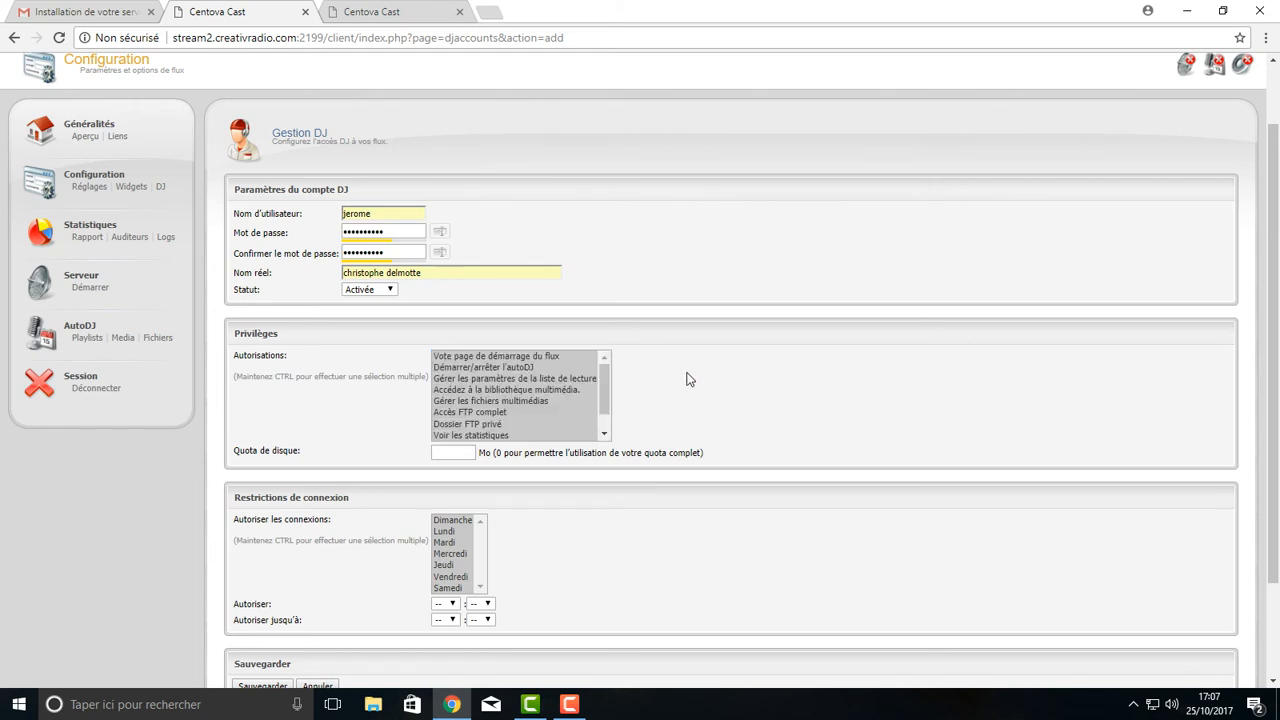
Step: Select all ten privileges for the DJ account, including autoDJ control, media management, both FTP options, statistics, listeners and logs
{"action": "left_click", "coordinate": [537, 357]}
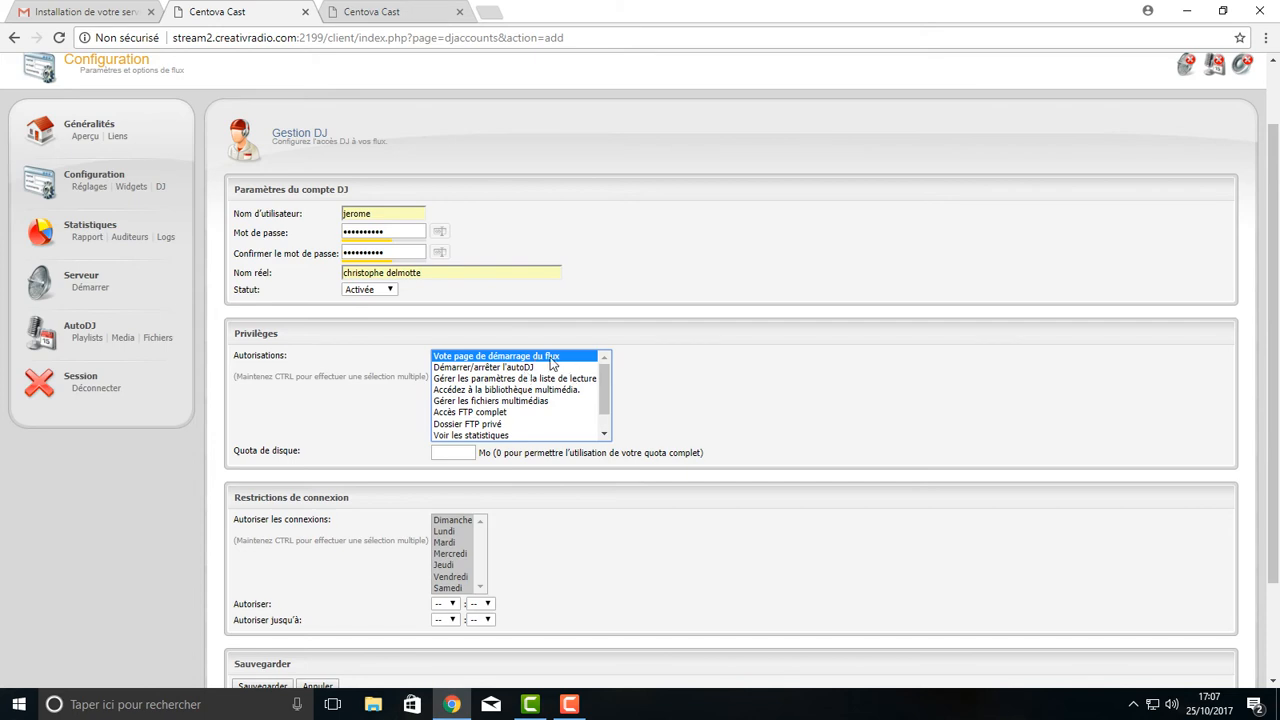
{"action": "left_click", "coordinate": [531, 368], "text": "ctrl"}
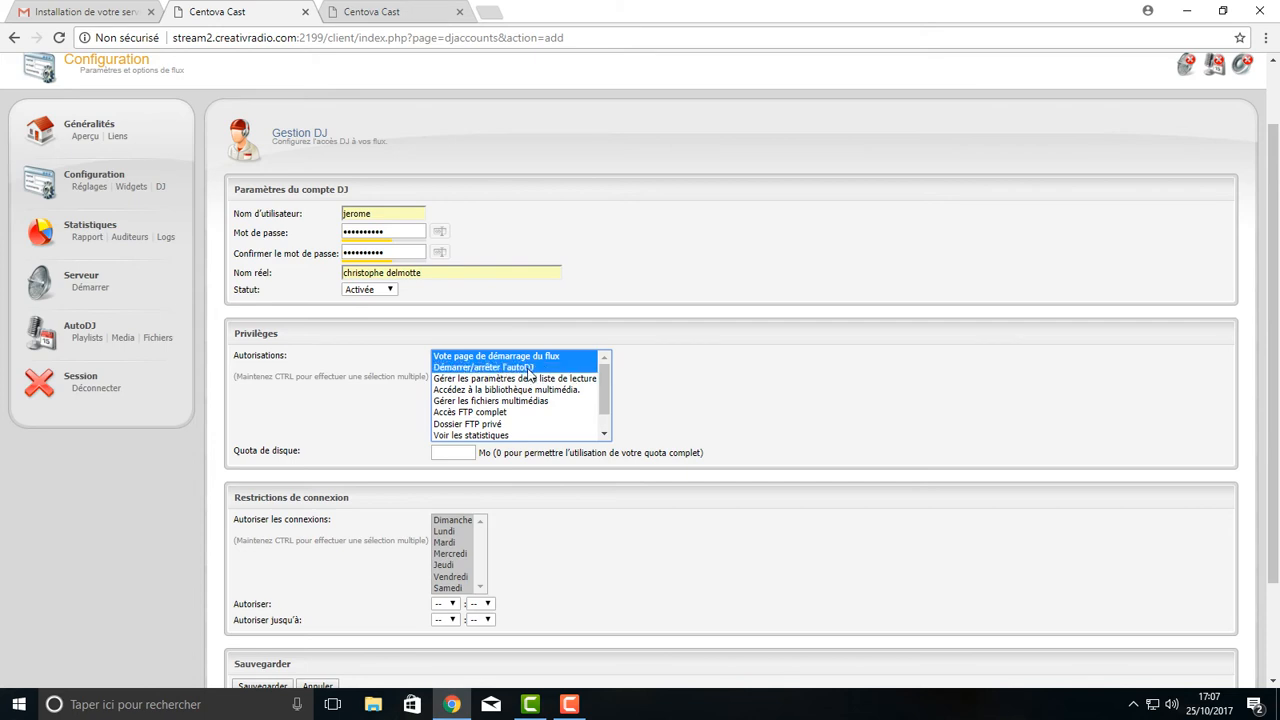
{"action": "left_click", "coordinate": [529, 379], "text": "ctrl"}
{"action": "left_click", "coordinate": [527, 390], "text": "ctrl"}
{"action": "left_click", "coordinate": [518, 401], "text": "ctrl"}
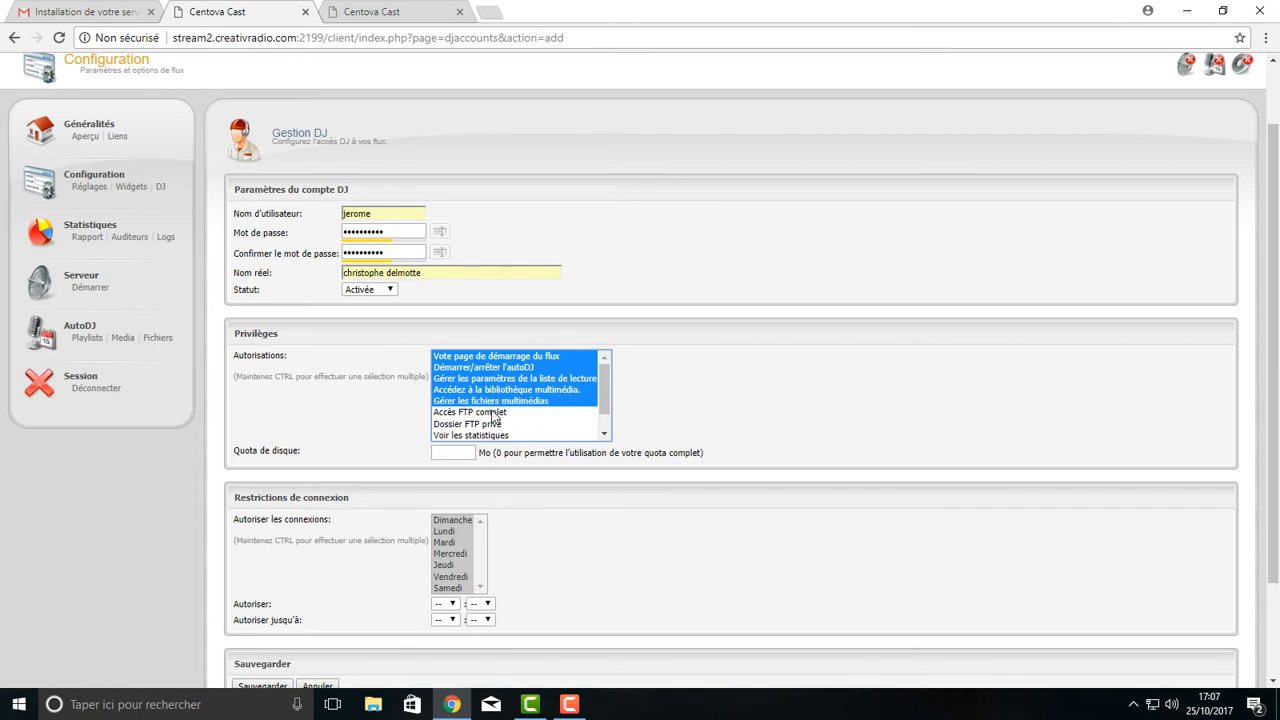
{"action": "left_click", "coordinate": [497, 413], "text": "ctrl"}
{"action": "left_click", "coordinate": [496, 425], "text": "ctrl"}
{"action": "left_click", "coordinate": [496, 433], "text": "ctrl"}
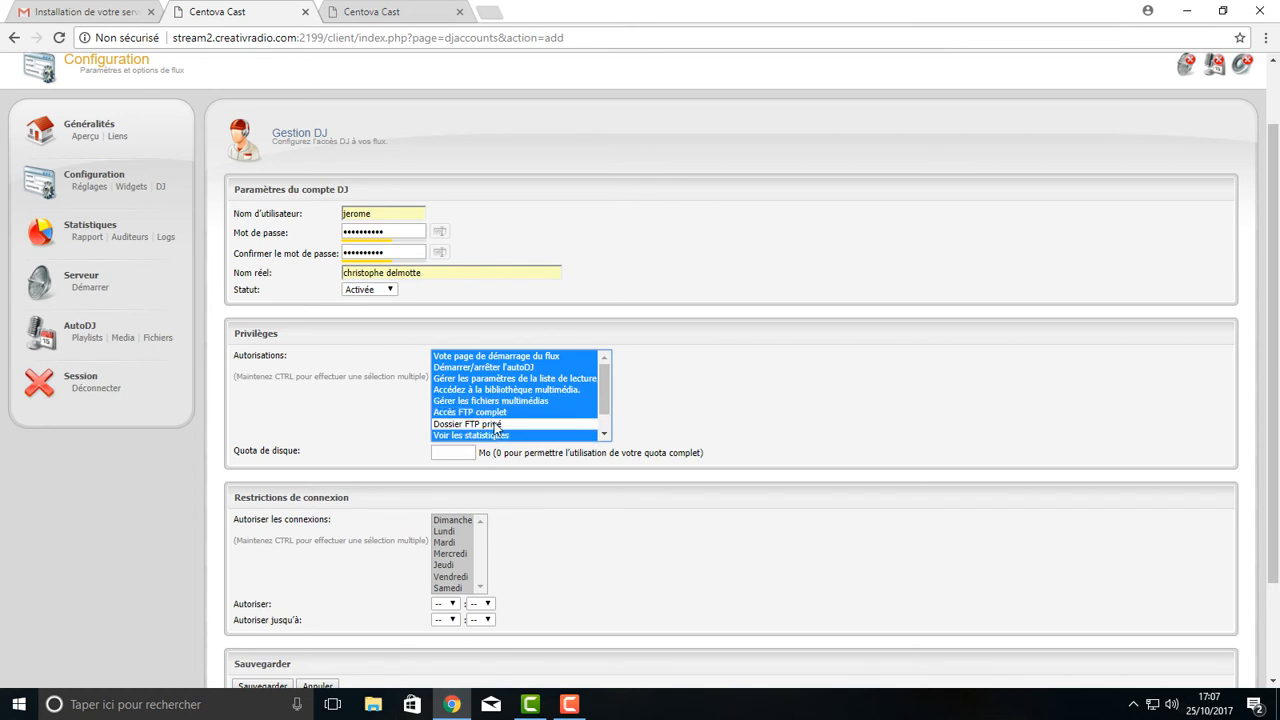
{"action": "left_click_drag", "start_coordinate": [605, 390], "coordinate": [605, 403]}
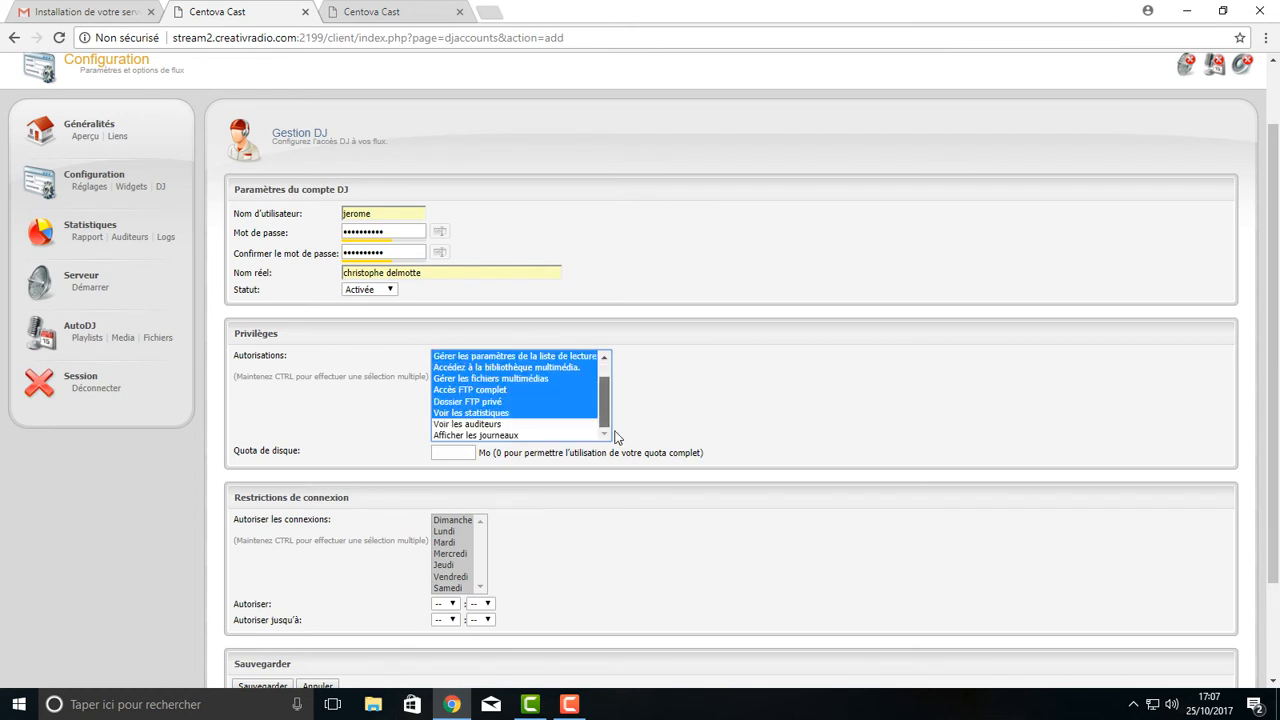
{"action": "left_click", "coordinate": [500, 424], "text": "ctrl"}
{"action": "left_click", "coordinate": [500, 435], "text": "ctrl"}
Step: Restrict the DJ's allowed connection days to Lundi through Jeudi and save the account without storing its password in the browser
{"action": "scroll", "coordinate": [709, 428], "scroll_direction": "down", "scroll_amount": 3}
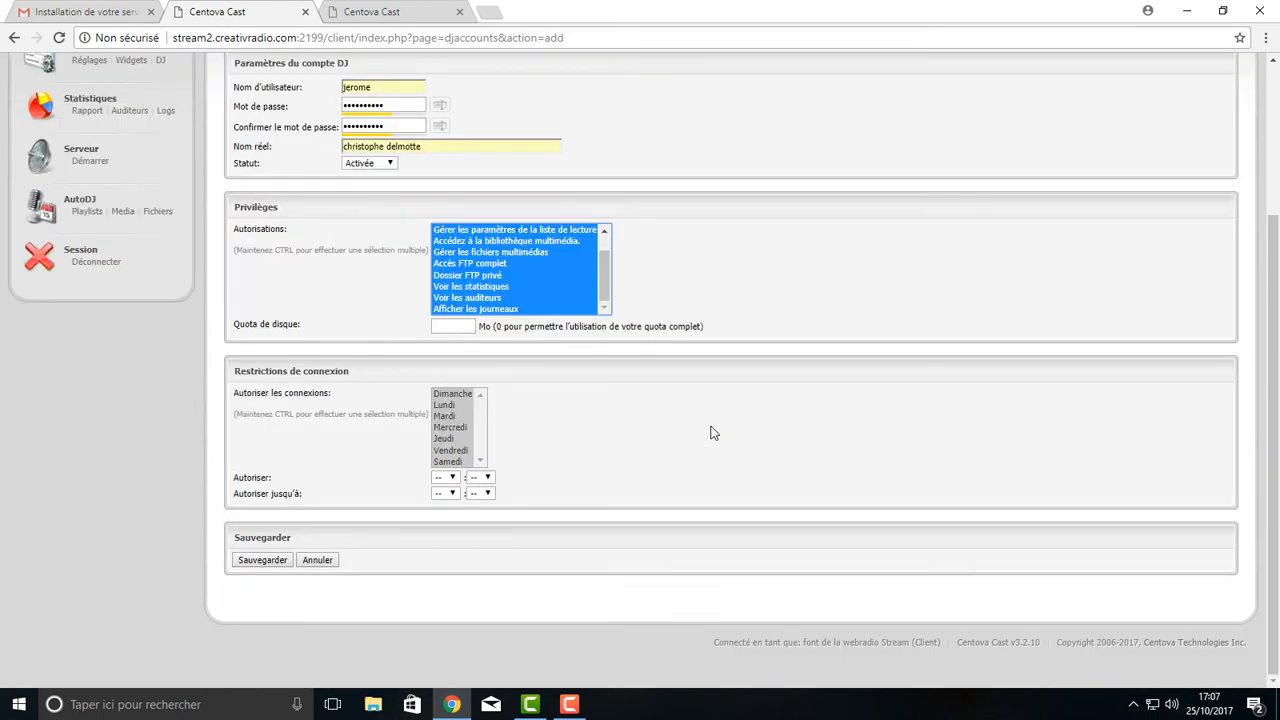
{"action": "left_click", "coordinate": [455, 404]}
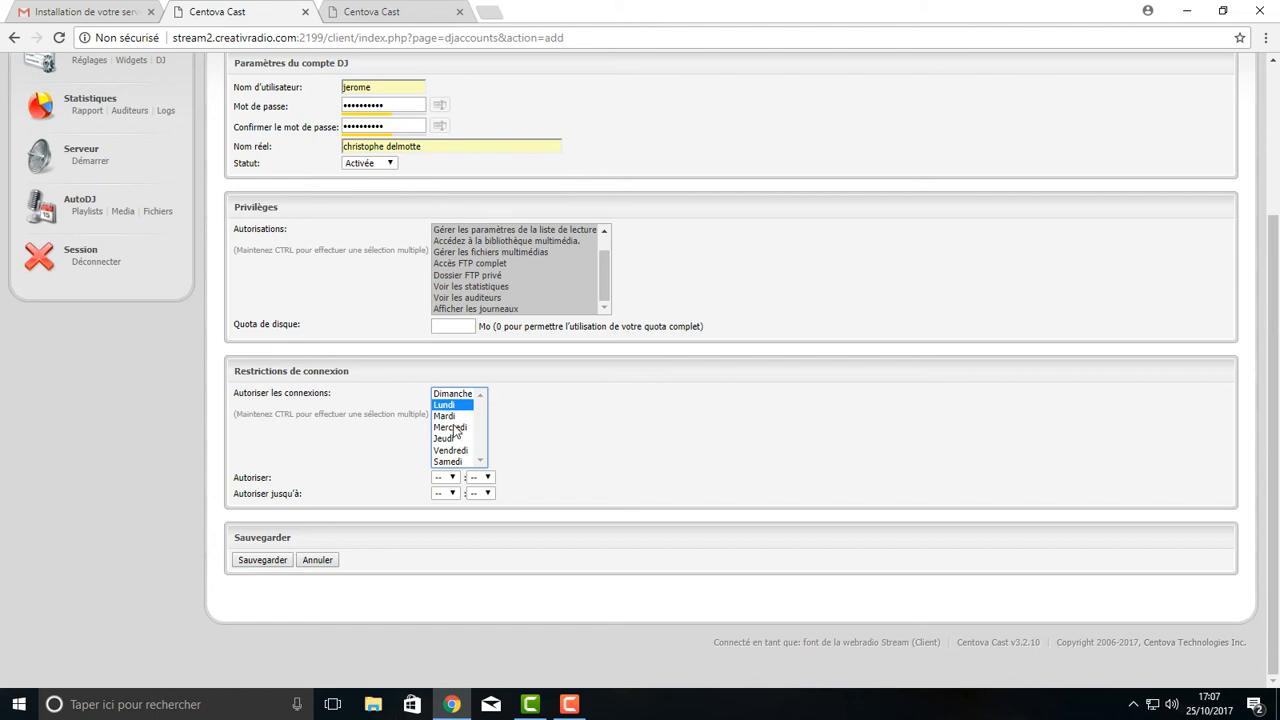
{"action": "left_click", "coordinate": [455, 416], "text": "ctrl"}
{"action": "left_click", "coordinate": [455, 427], "text": "ctrl"}
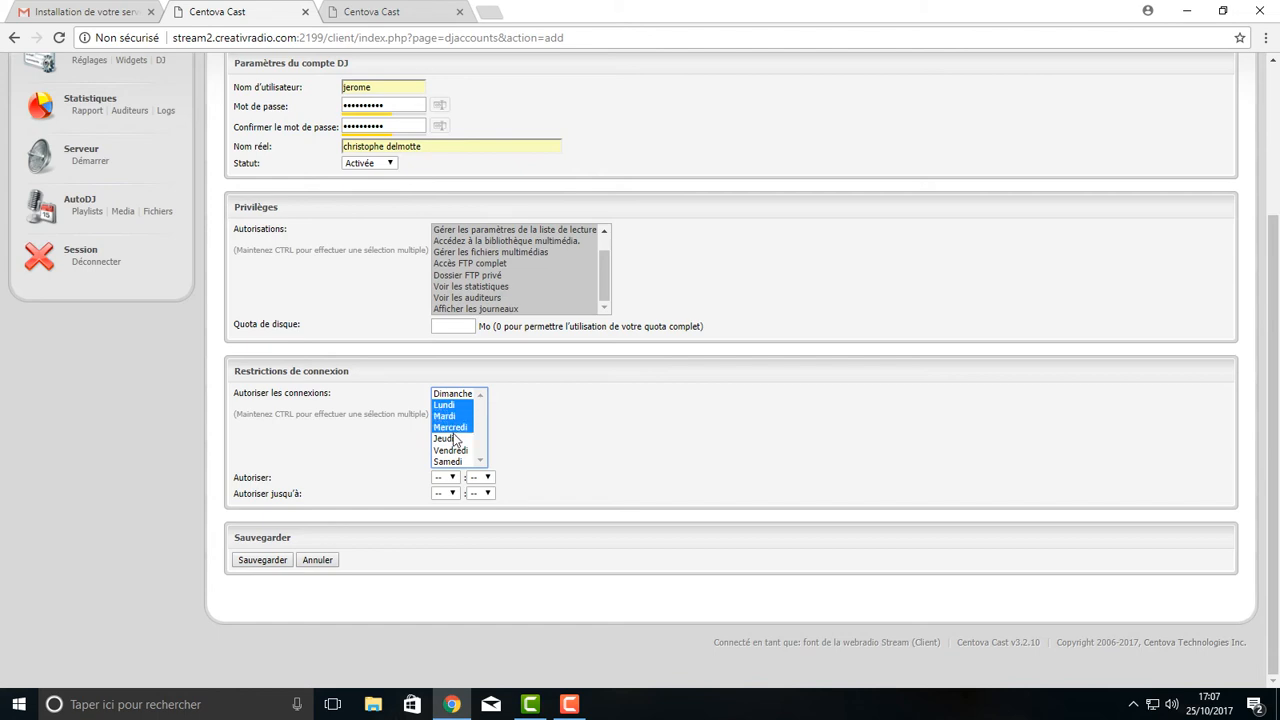
{"action": "left_click", "coordinate": [455, 439], "text": "ctrl"}
{"action": "left_click", "coordinate": [281, 562]}
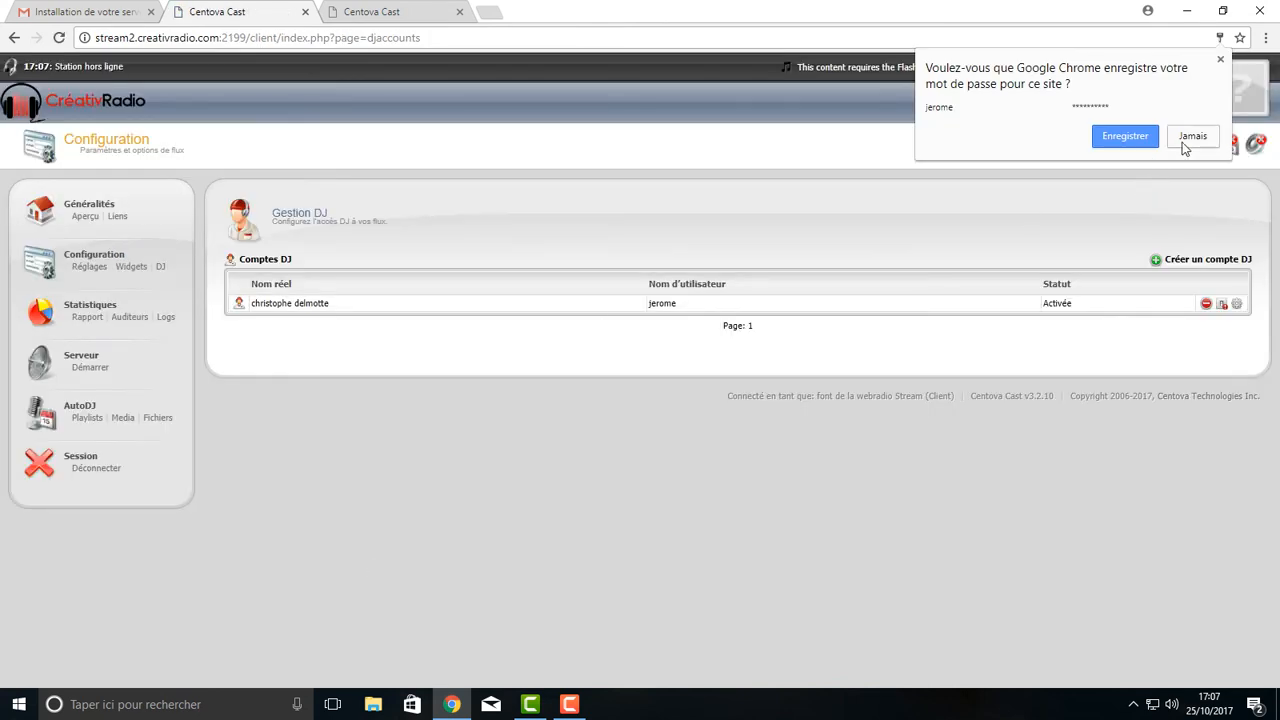
{"action": "left_click", "coordinate": [1185, 146]}
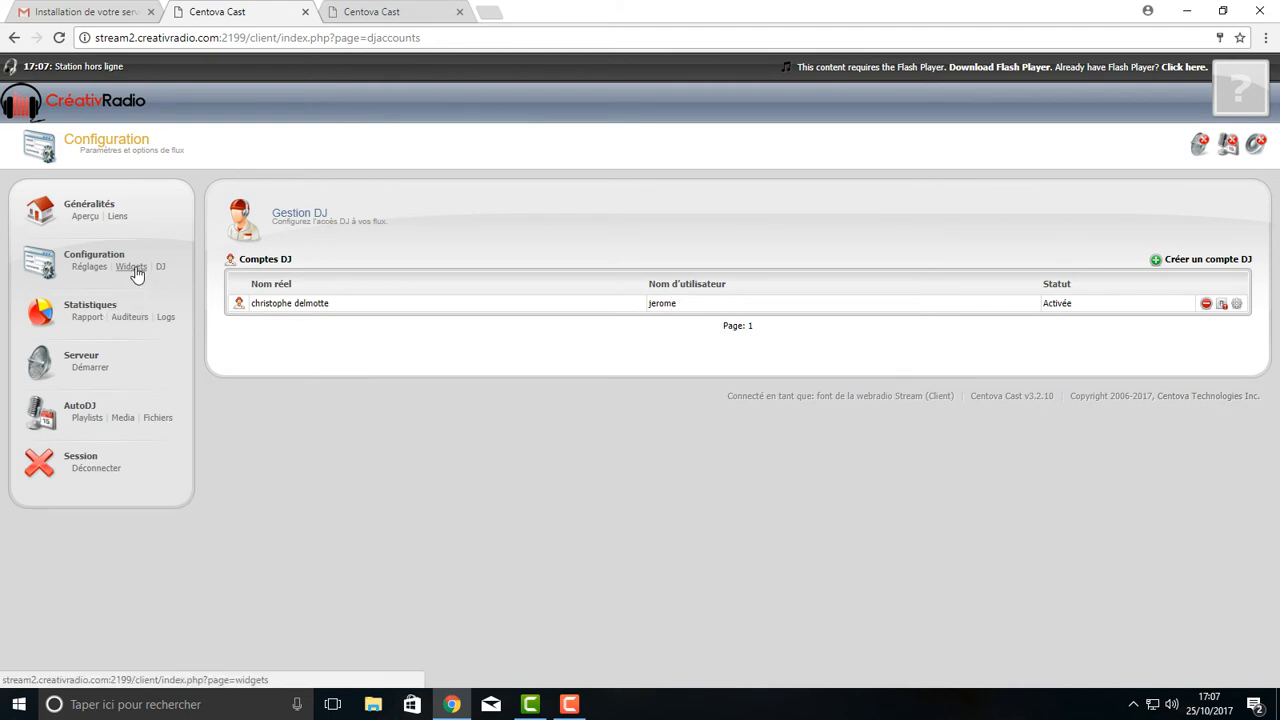
Step: Examine the server host name and port under Connexions Live Source in Liens for live broadcasting through the autoDJ
{"action": "left_click", "coordinate": [118, 216]}
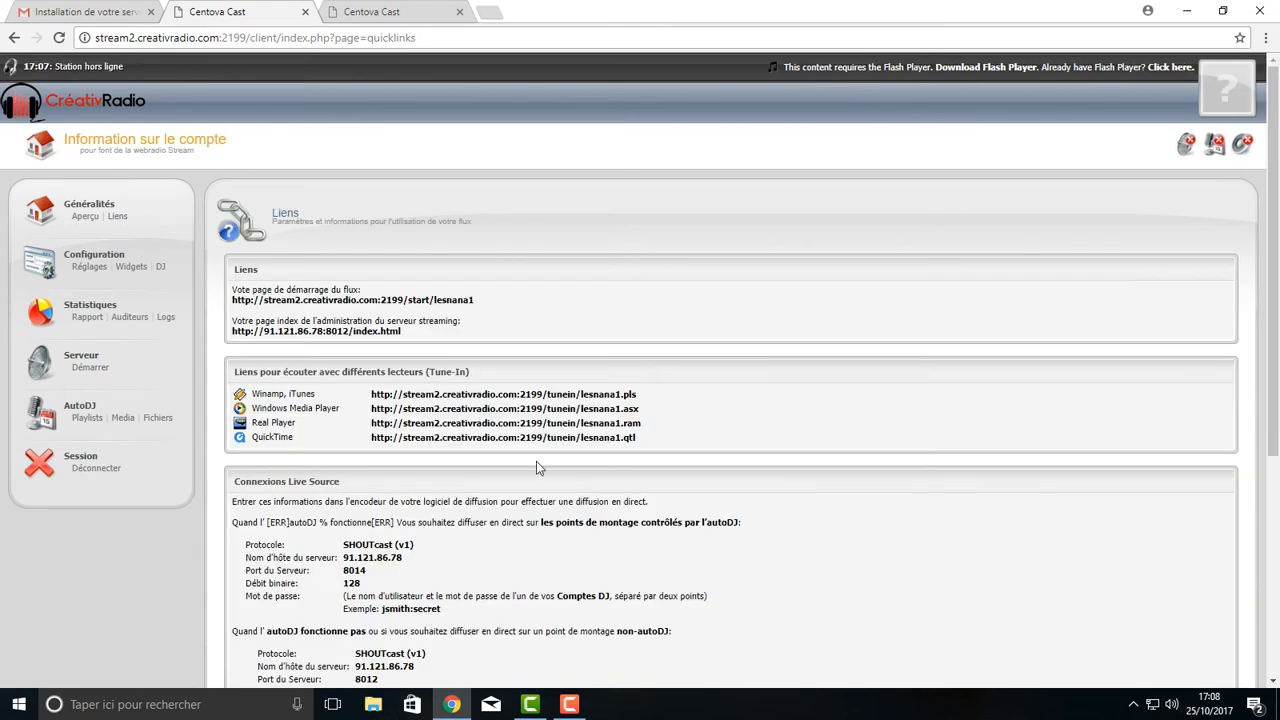
{"action": "scroll", "coordinate": [487, 524], "scroll_direction": "down", "scroll_amount": 2}
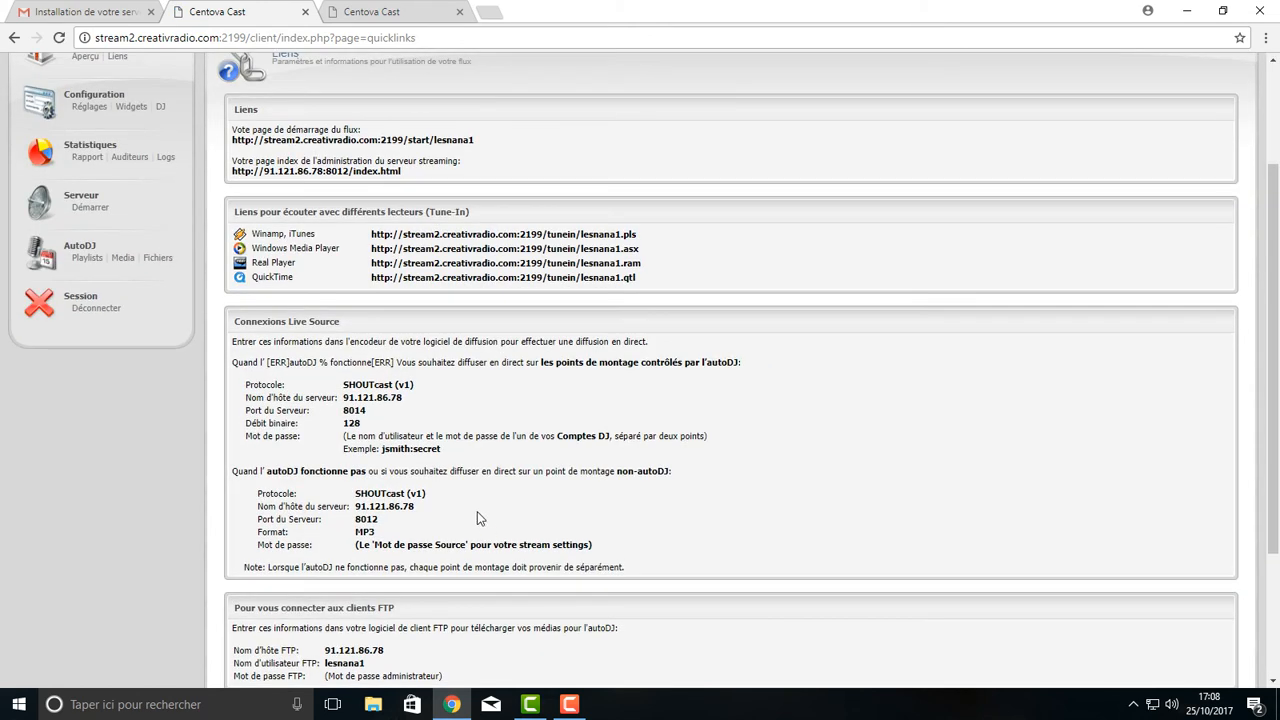
{"action": "left_click_drag", "start_coordinate": [343, 397], "coordinate": [404, 398]}
{"action": "double_click", "coordinate": [368, 412]}
{"action": "left_click", "coordinate": [472, 415]}
{"action": "scroll", "coordinate": [519, 305], "scroll_direction": "up", "scroll_amount": 2}
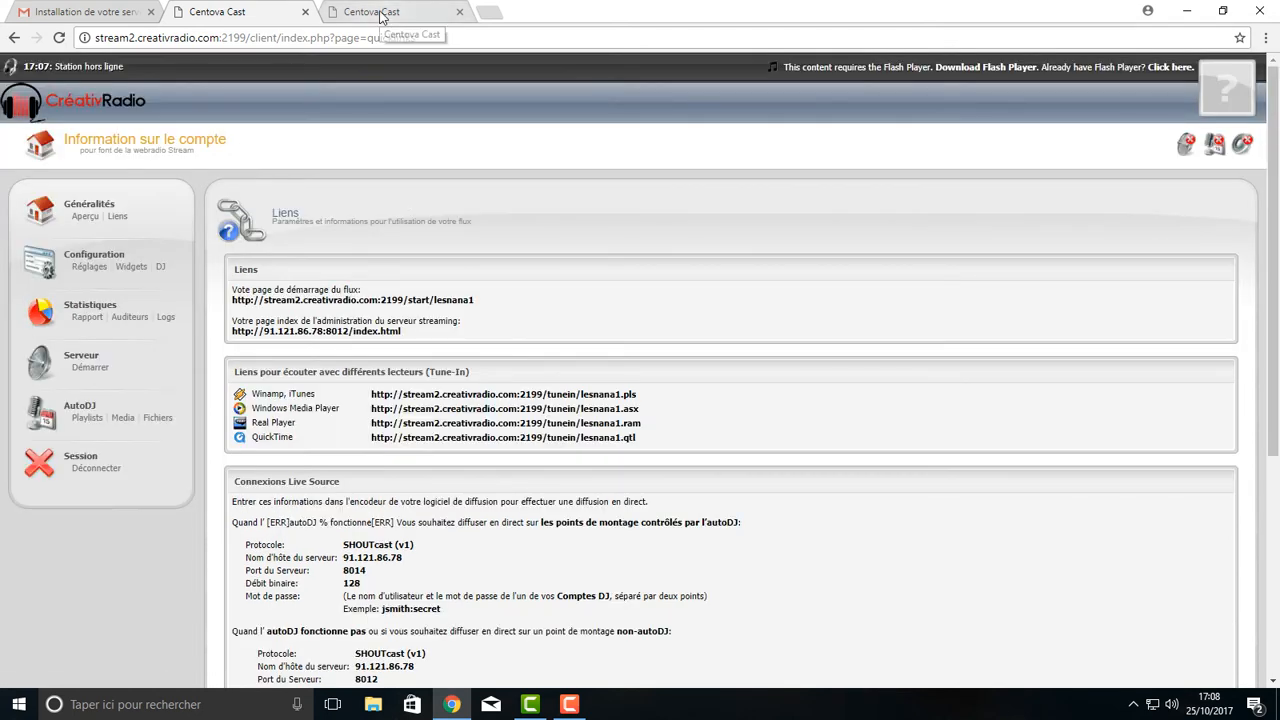
Step: Check the new DJ account's username in the Gestion DJ account list
{"action": "left_click", "coordinate": [160, 267]}
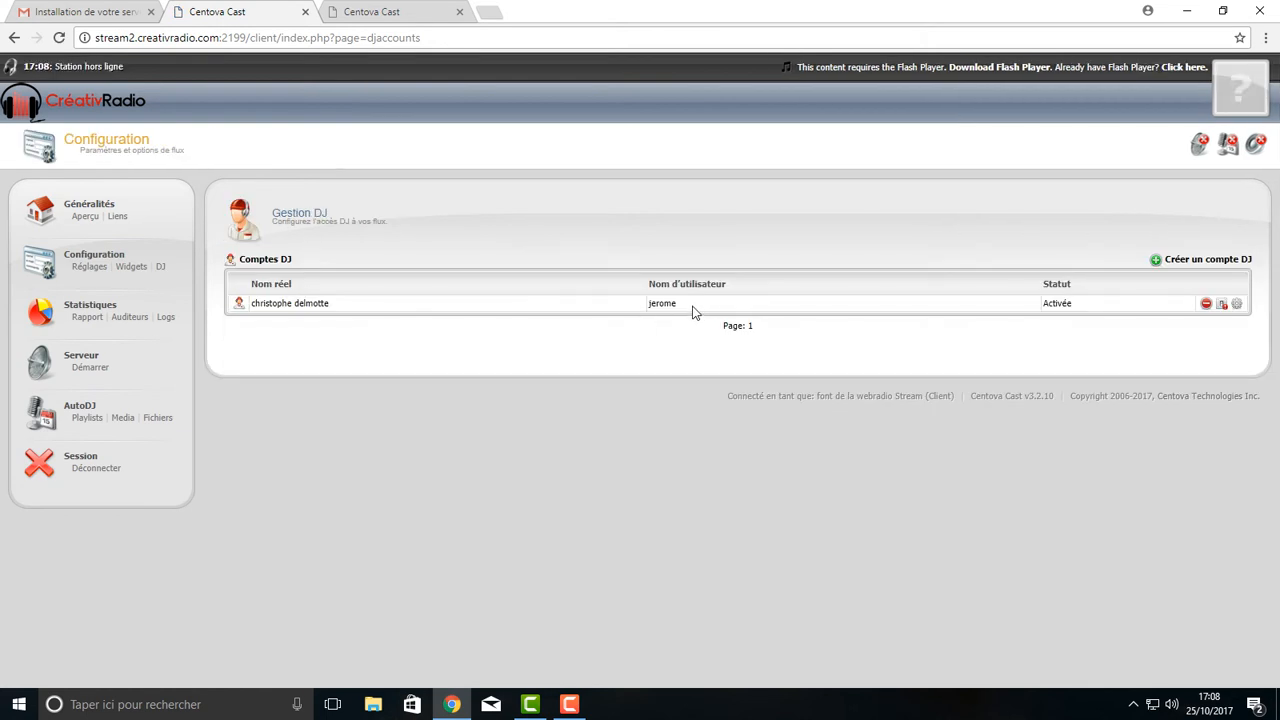
{"action": "double_click", "coordinate": [646, 308]}
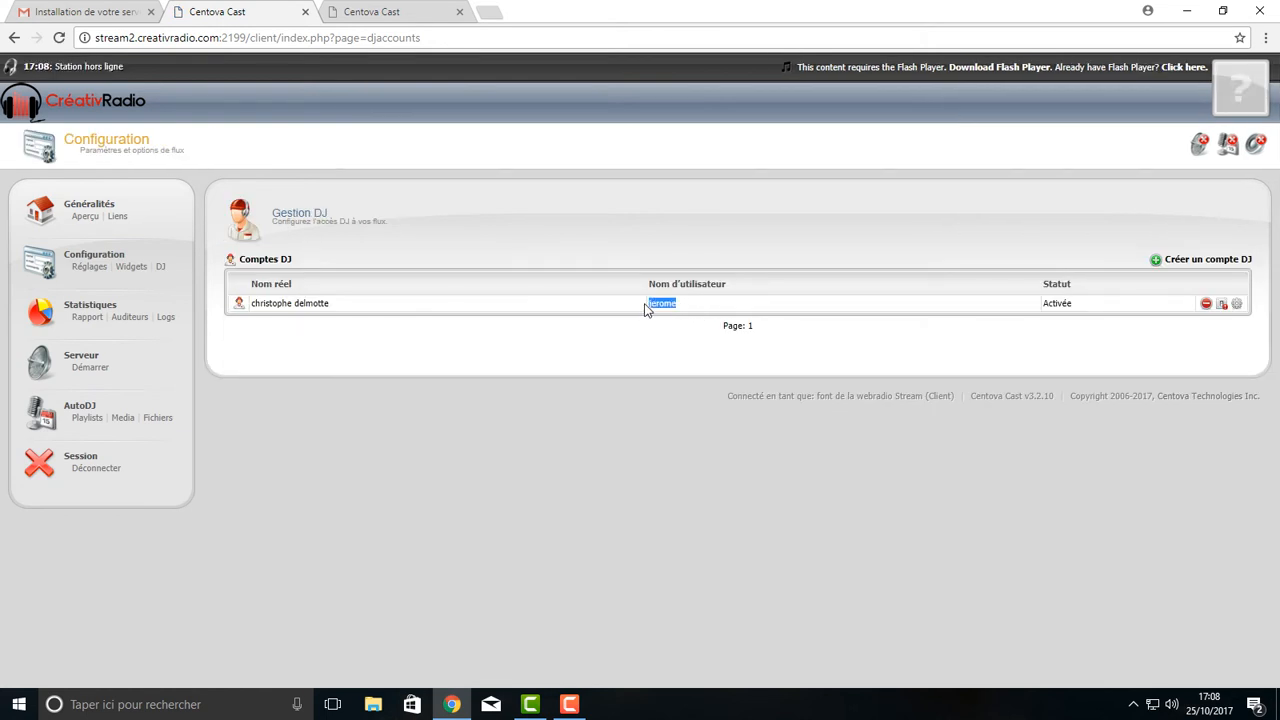
{"action": "left_click", "coordinate": [700, 309]}
{"action": "double_click", "coordinate": [648, 308]}
{"action": "left_click", "coordinate": [707, 313]}
Step: Review the stream's Réglages: the Flux, AutoDJ, Widgets, Fichiers and Albums settings
{"action": "left_click", "coordinate": [93, 268]}
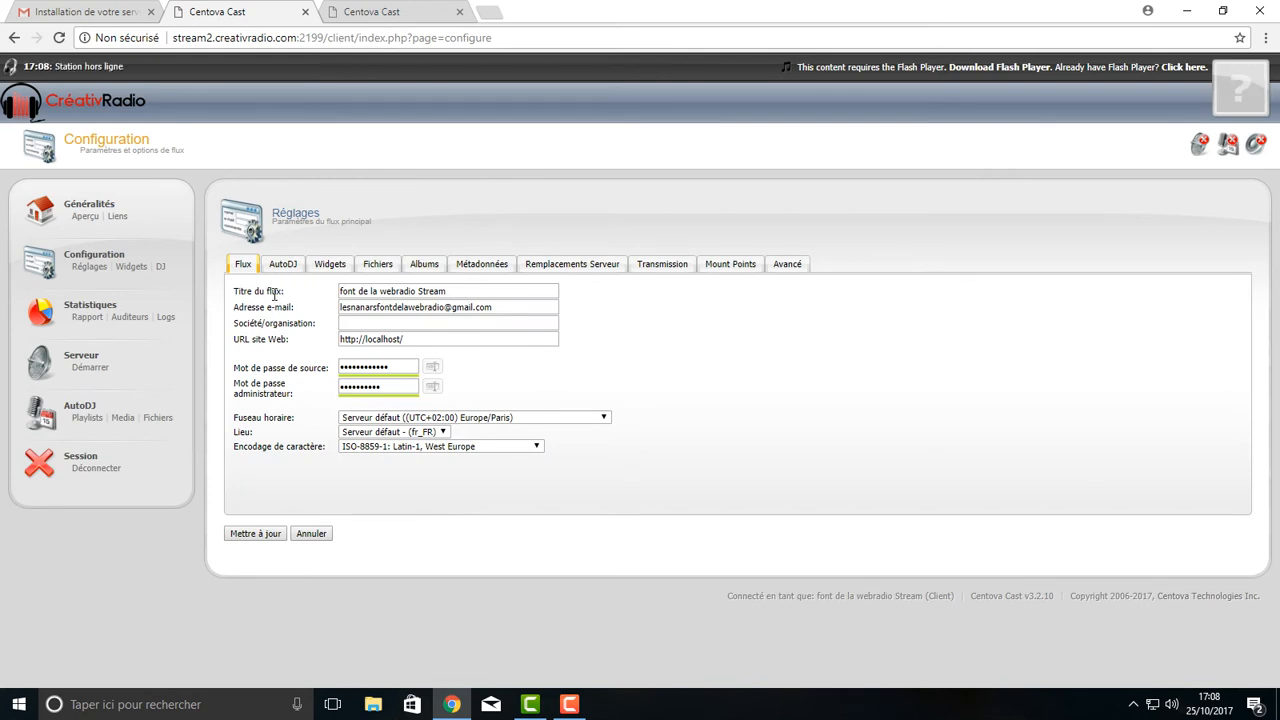
{"action": "left_click", "coordinate": [283, 264]}
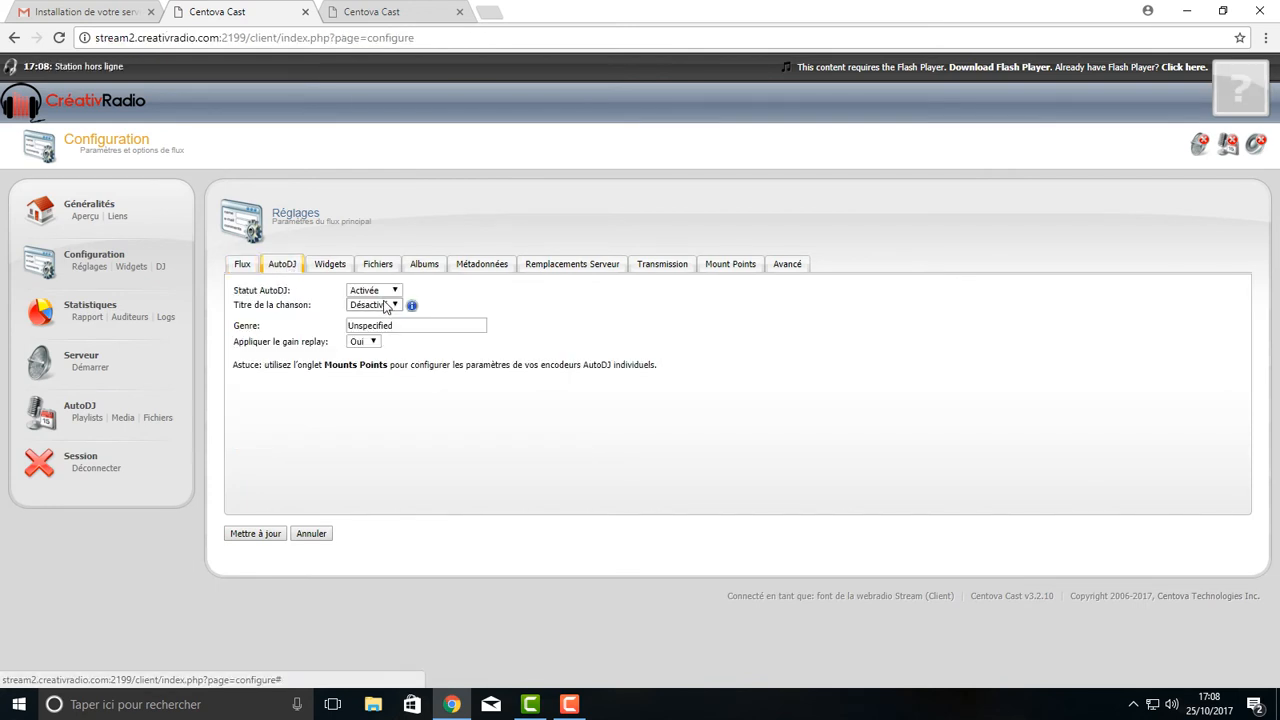
{"action": "left_click", "coordinate": [338, 266]}
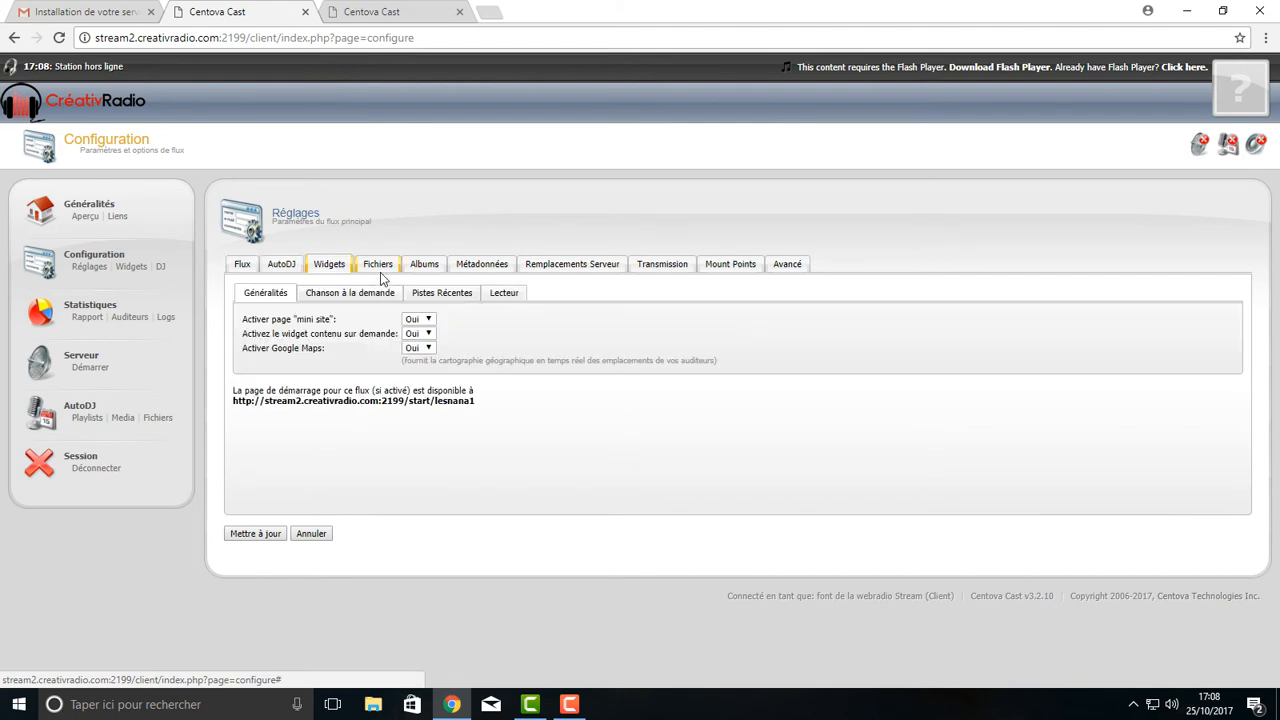
{"action": "left_click", "coordinate": [380, 270]}
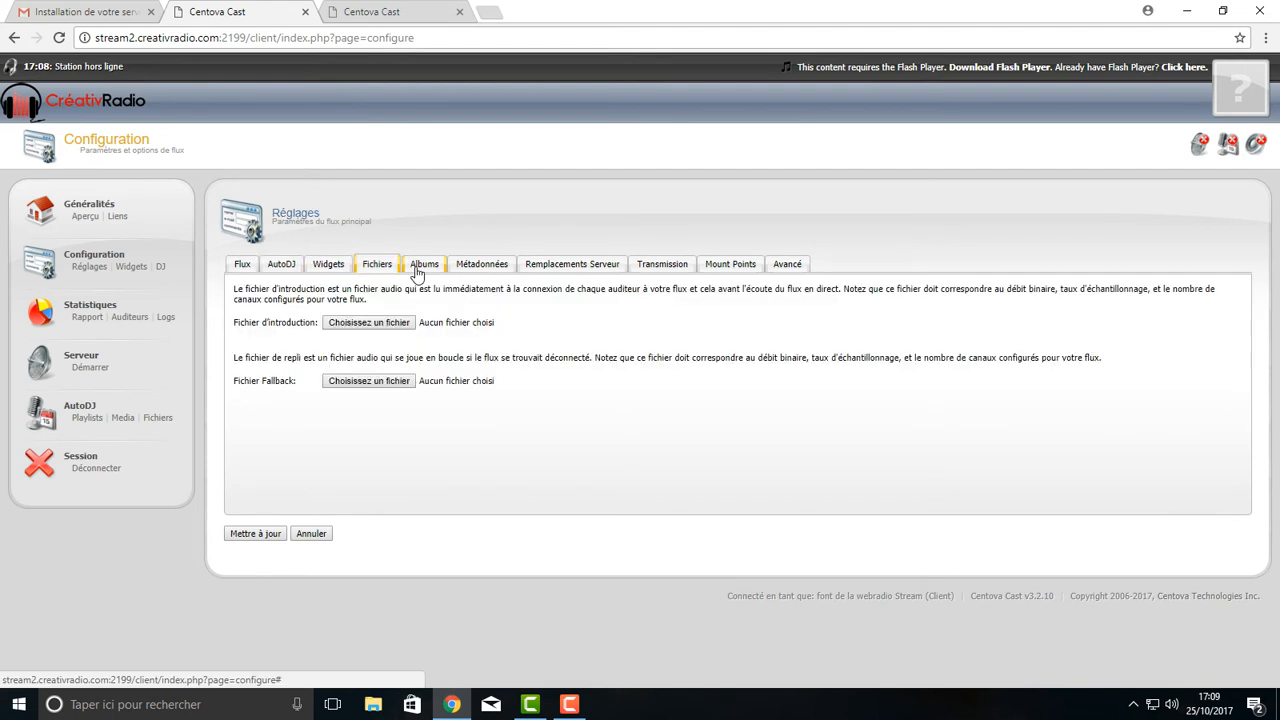
{"action": "left_click", "coordinate": [420, 270]}
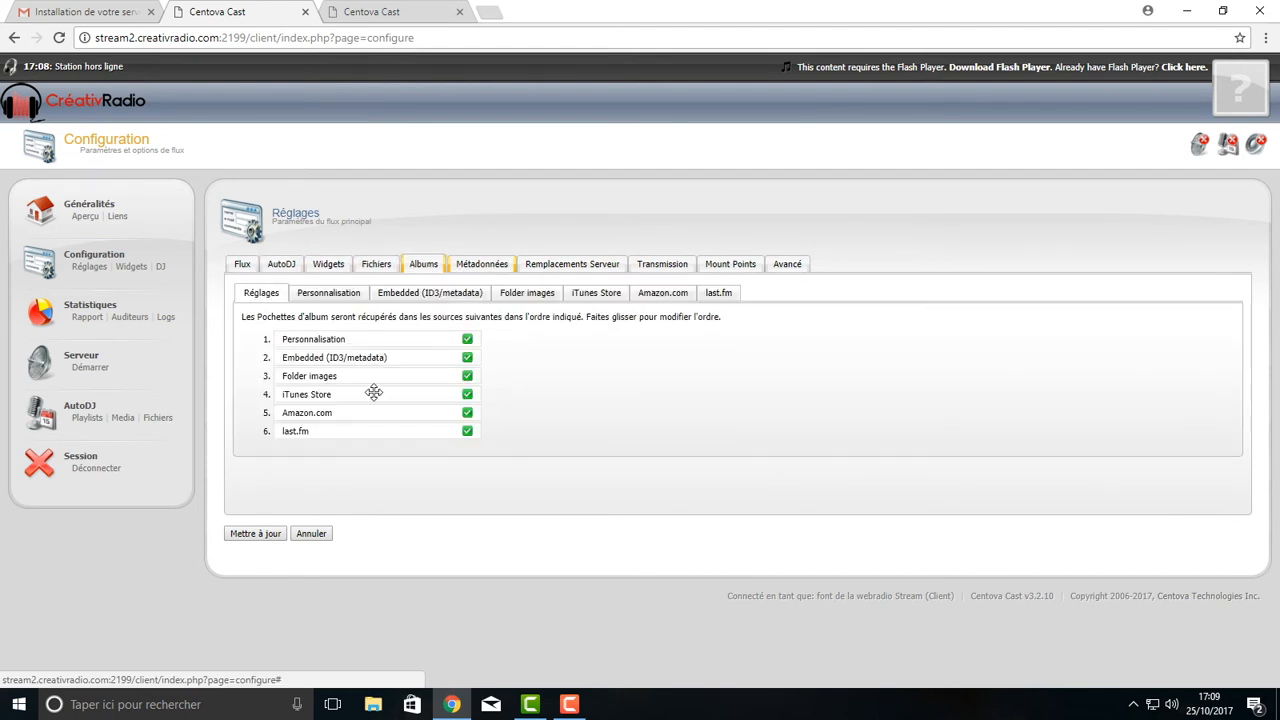
{"action": "left_click", "coordinate": [246, 270]}
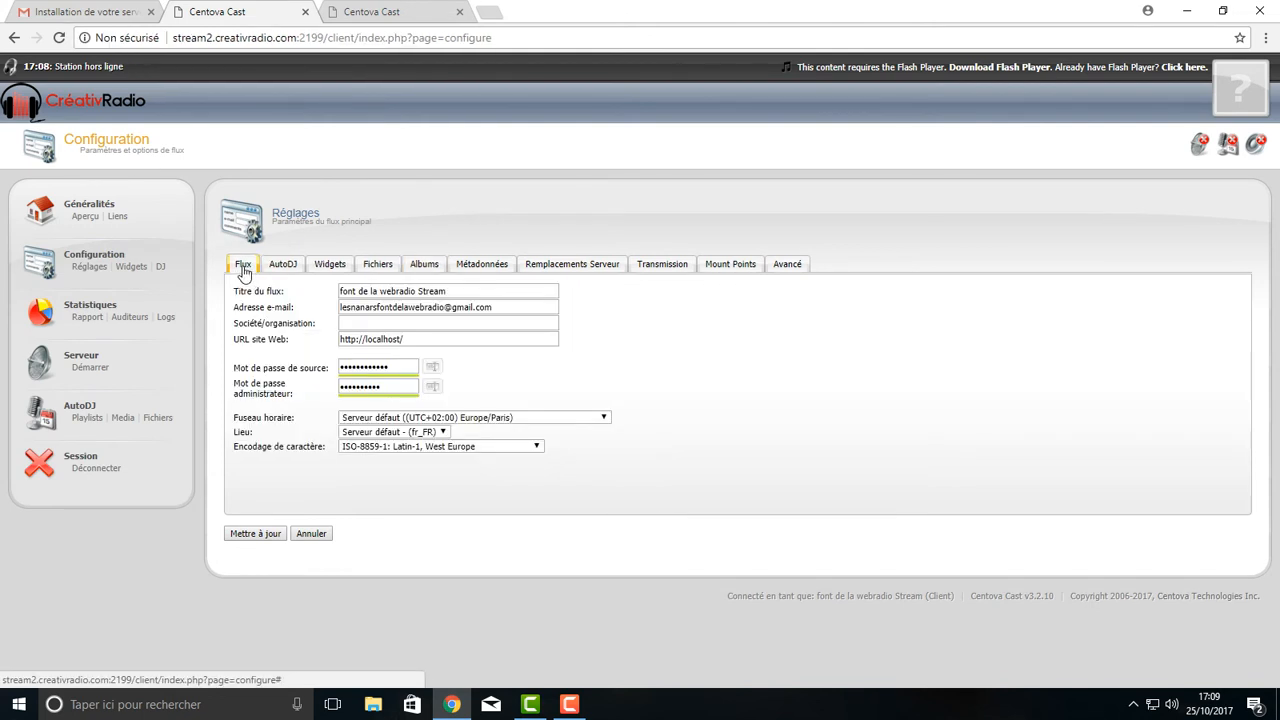
Step: Examine the reporting period and the 48-hour activity overview in the statistics Rapport
{"action": "left_click", "coordinate": [89, 318]}
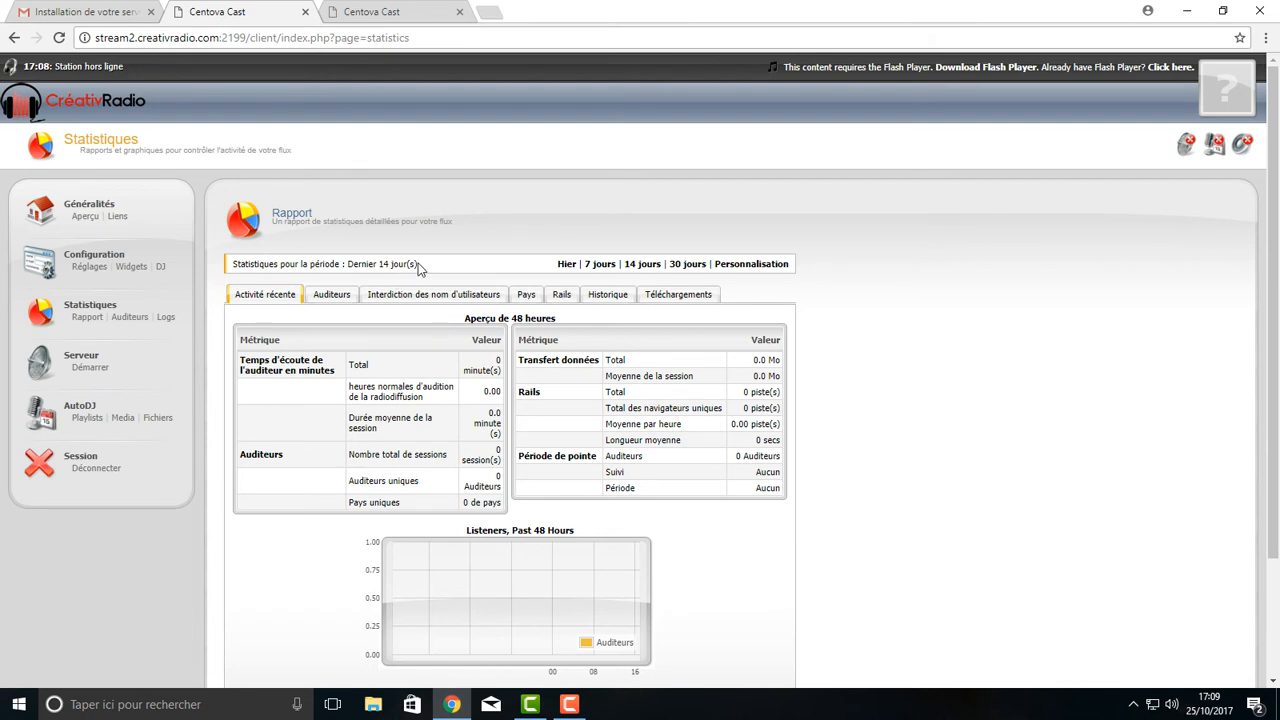
{"action": "left_click_drag", "start_coordinate": [425, 263], "coordinate": [347, 265]}
{"action": "left_click", "coordinate": [475, 272]}
{"action": "left_click_drag", "start_coordinate": [495, 360], "coordinate": [508, 484]}
{"action": "left_click", "coordinate": [672, 505]}
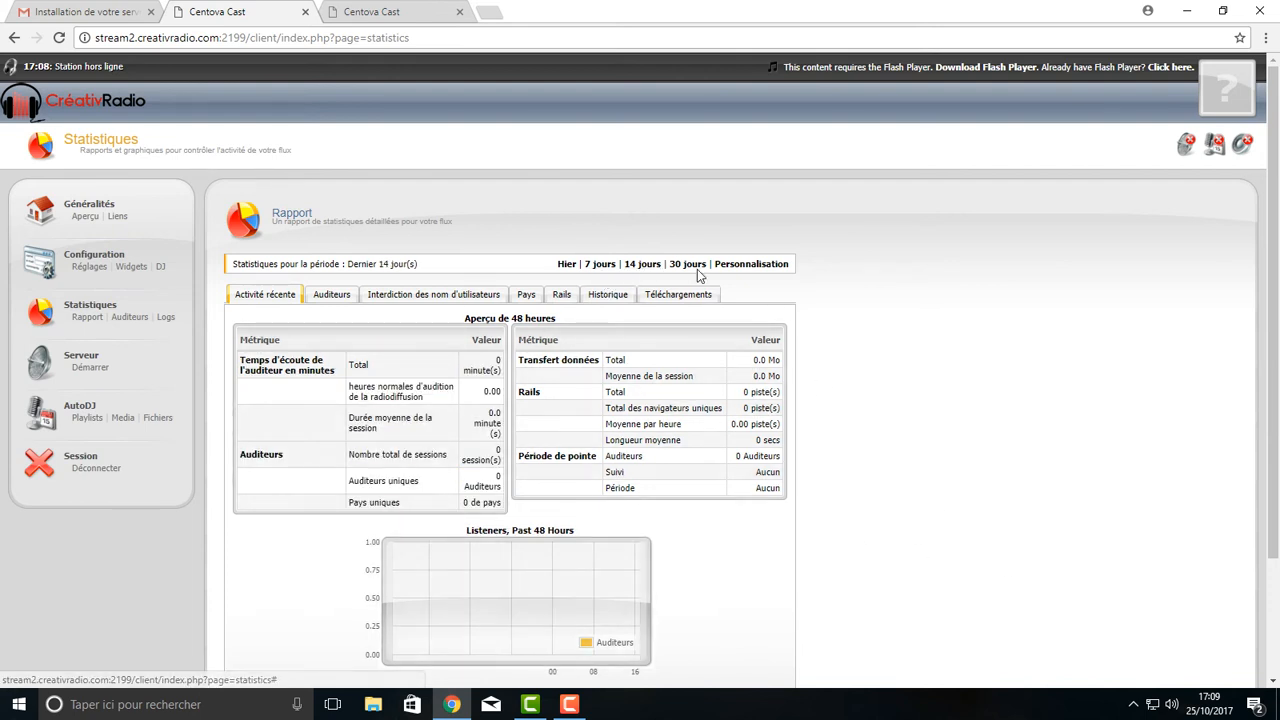
Step: Try to limit the statistics report to a custom date range starting 8 October 2017
{"action": "left_click", "coordinate": [750, 264]}
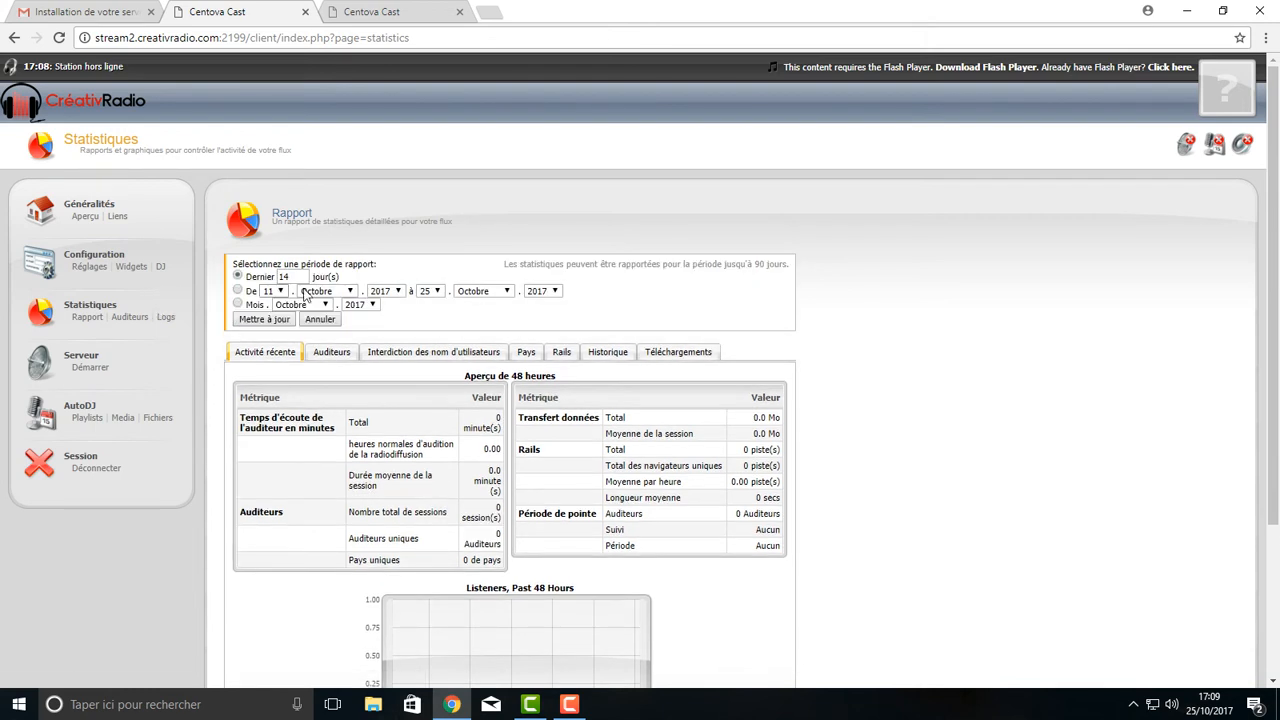
{"action": "left_click", "coordinate": [272, 290]}
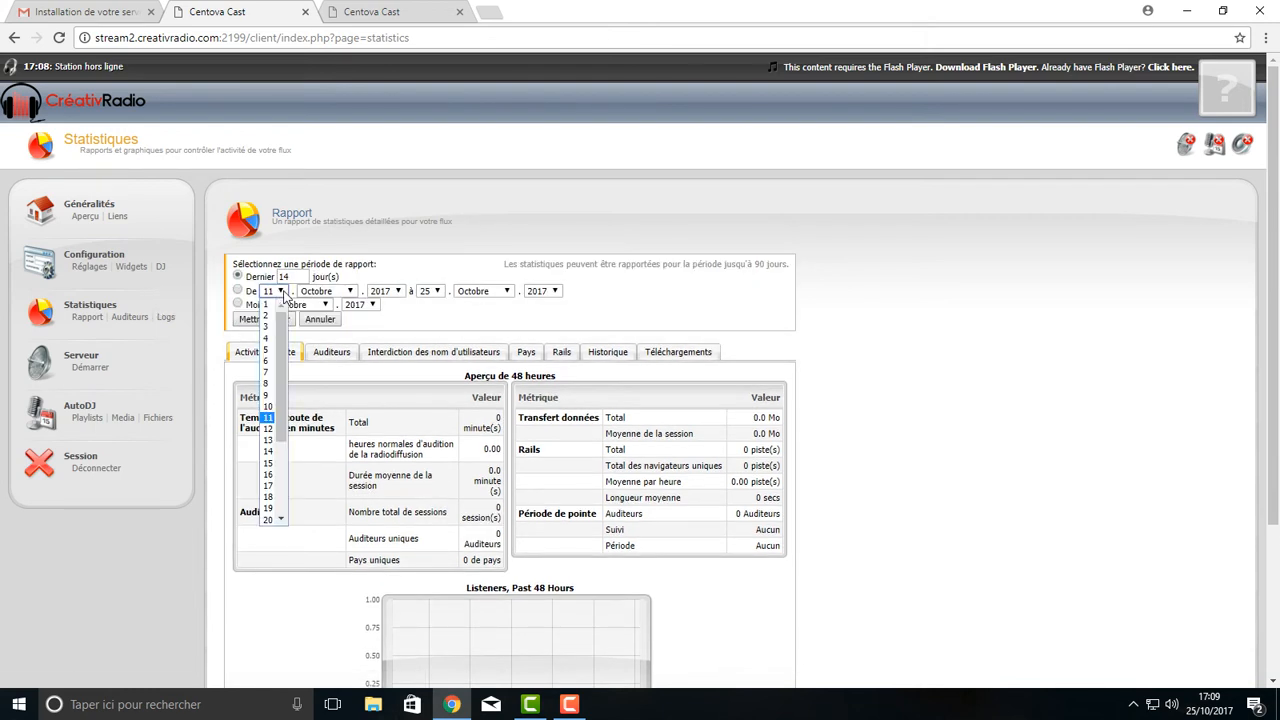
{"action": "left_click", "coordinate": [266, 384]}
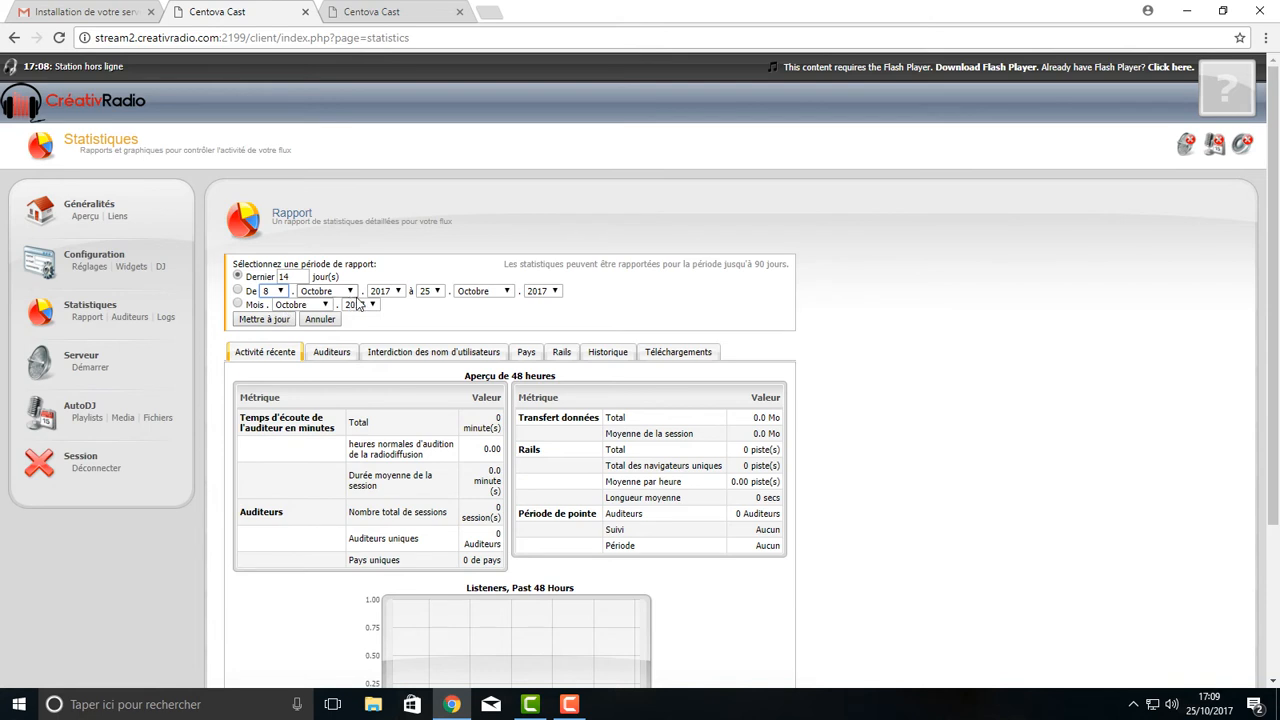
{"action": "left_click", "coordinate": [436, 291]}
{"action": "left_click", "coordinate": [428, 372]}
{"action": "left_click", "coordinate": [278, 320]}
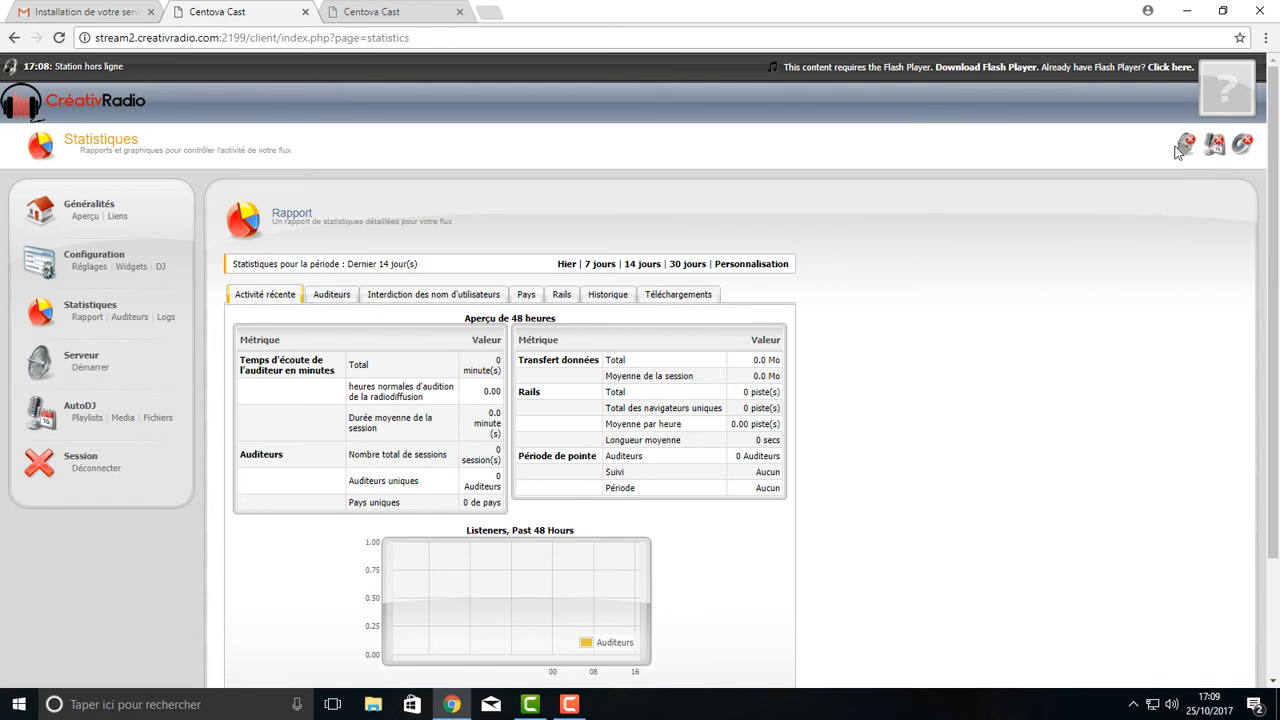
{"action": "left_click_drag", "start_coordinate": [1175, 146], "coordinate": [1256, 158]}
{"action": "left_click", "coordinate": [1140, 147]}
Step: Create two folders named music and jingle inside the media folder of the AutoDJ file manager
{"action": "mouse_move", "coordinate": [1186, 146]}
{"action": "left_click", "coordinate": [157, 420]}
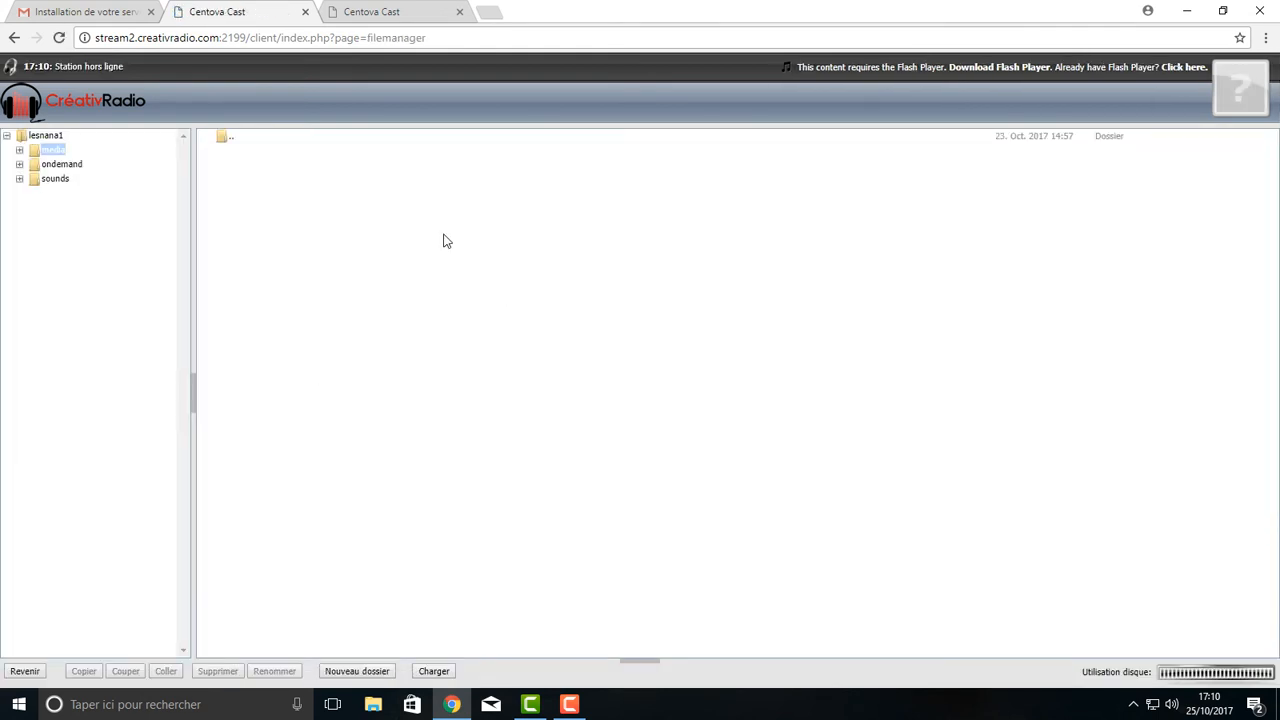
{"action": "left_click", "coordinate": [360, 671]}
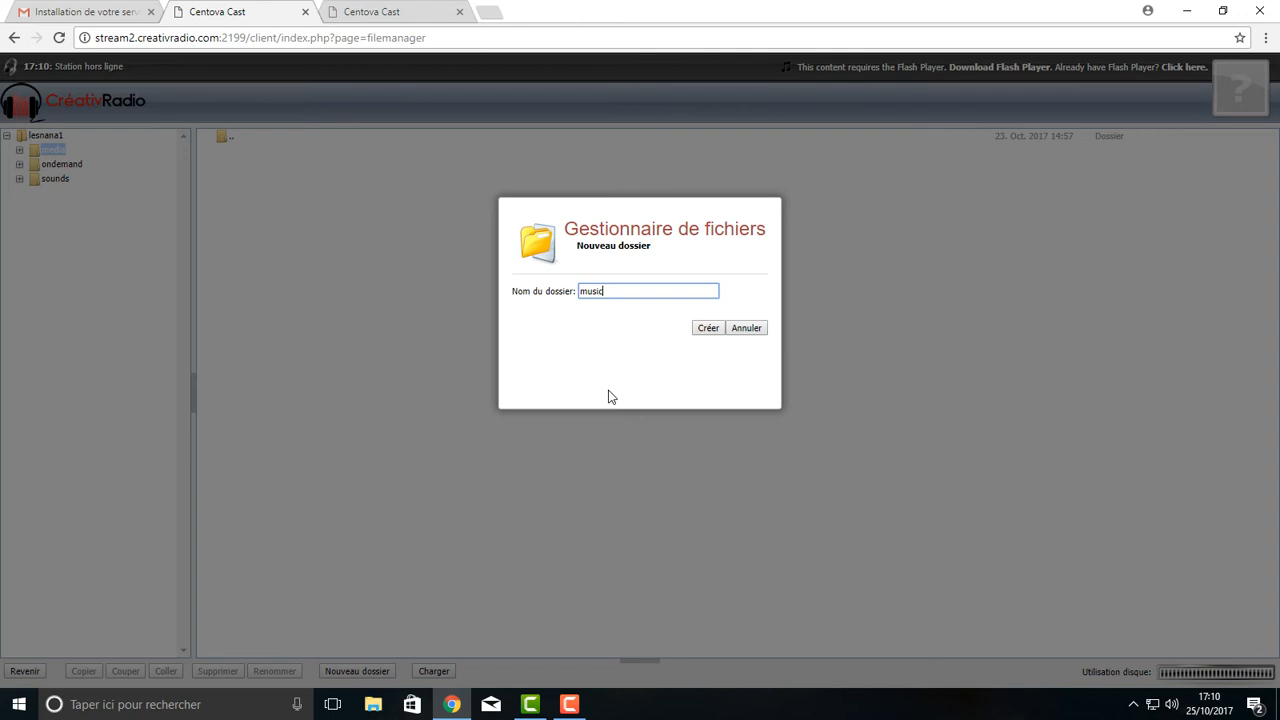
{"action": "left_click", "coordinate": [713, 330]}
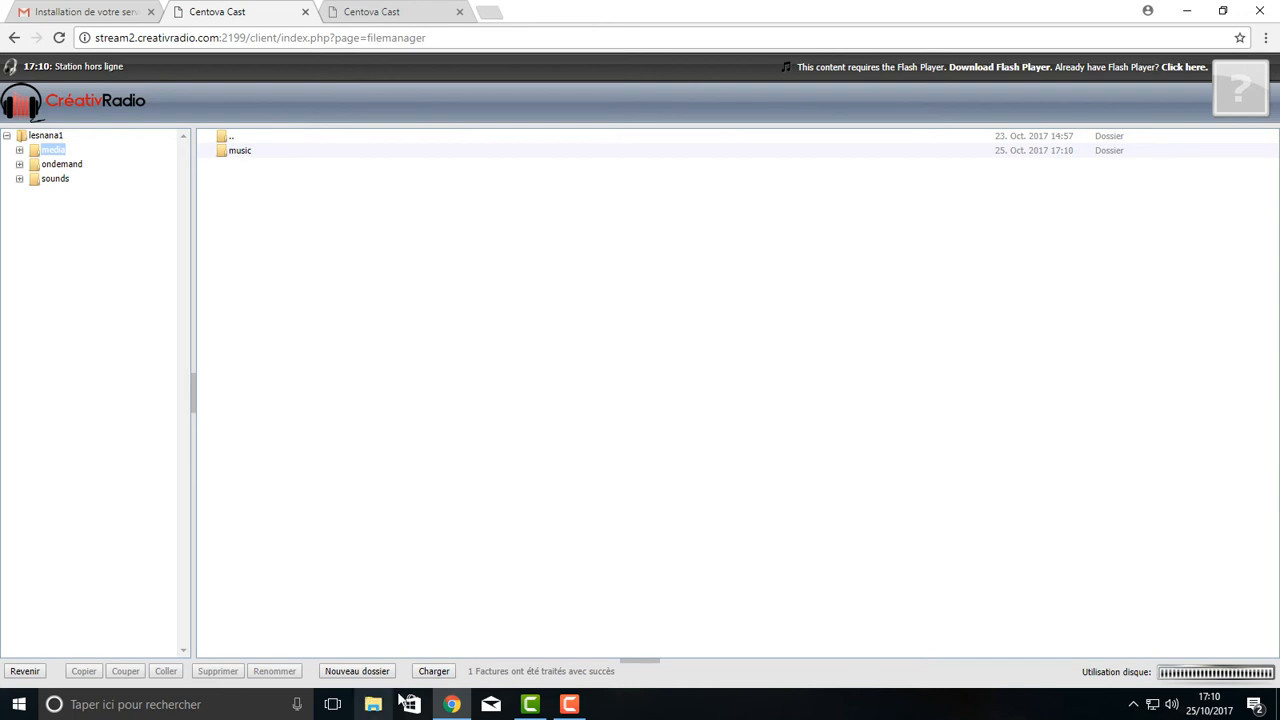
{"action": "left_click", "coordinate": [356, 671]}
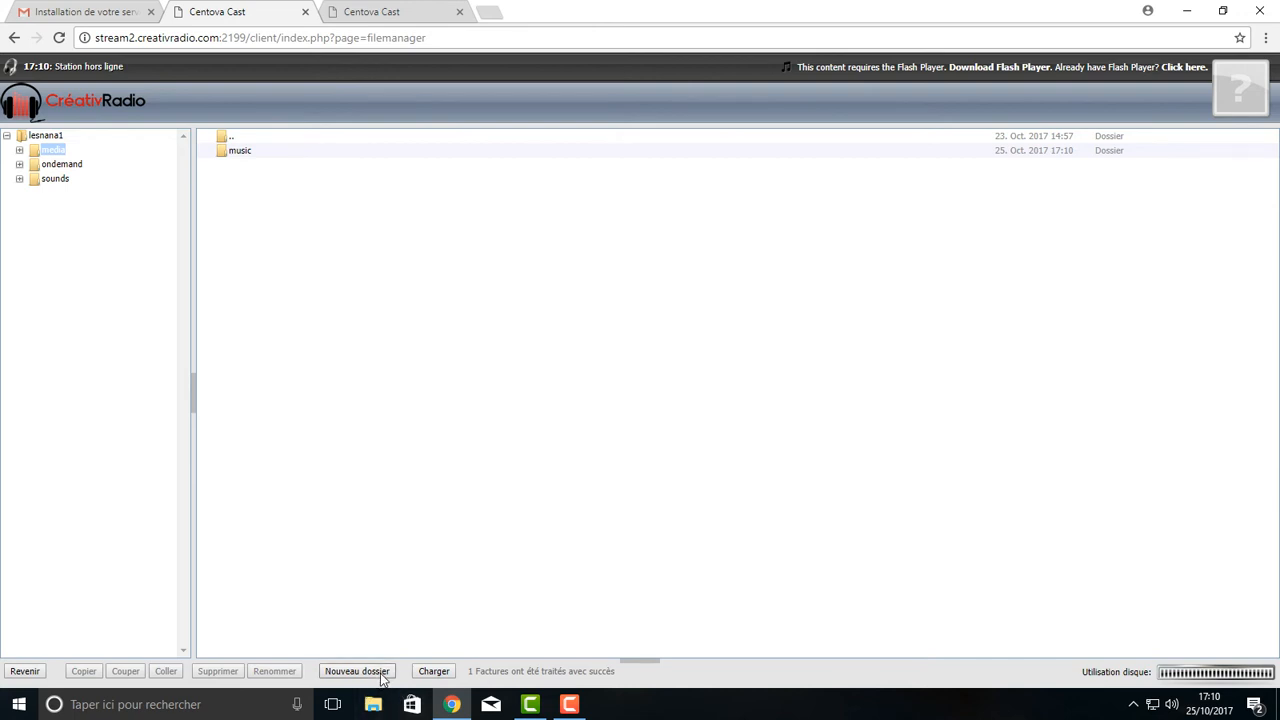
{"action": "type", "text": "j"}
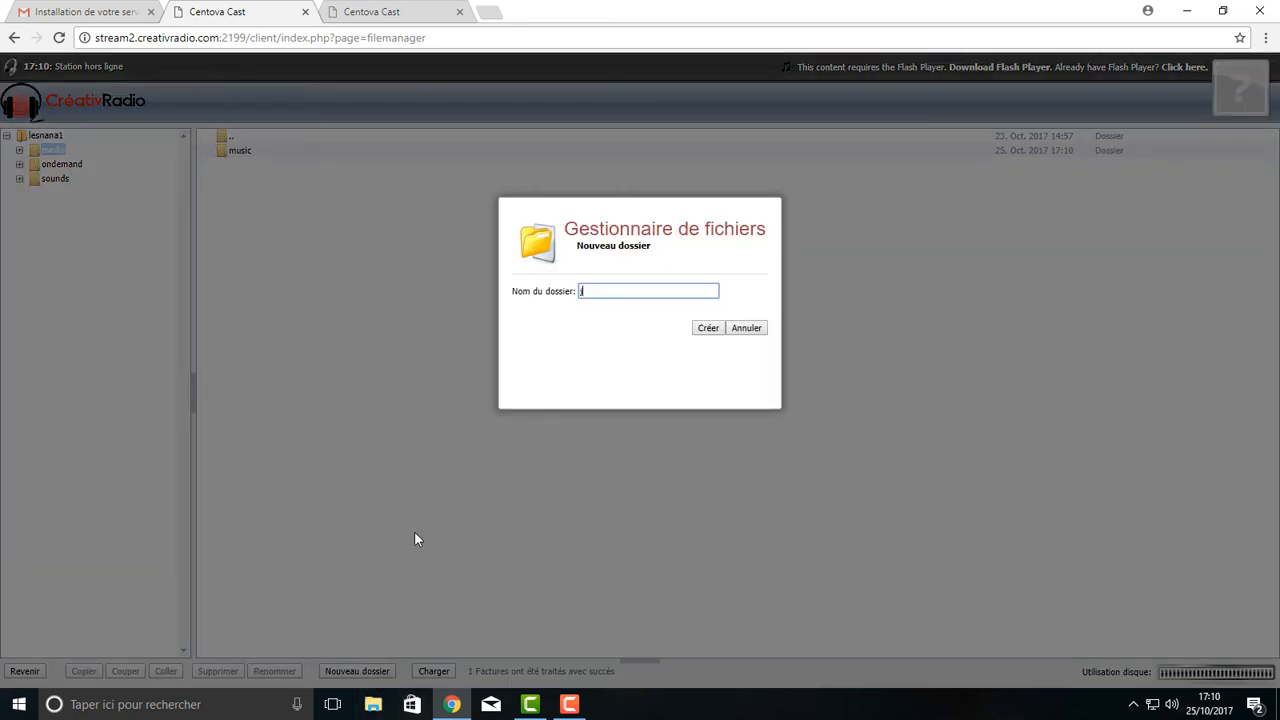
{"action": "type", "text": "ingle"}
{"action": "left_click", "coordinate": [708, 329]}
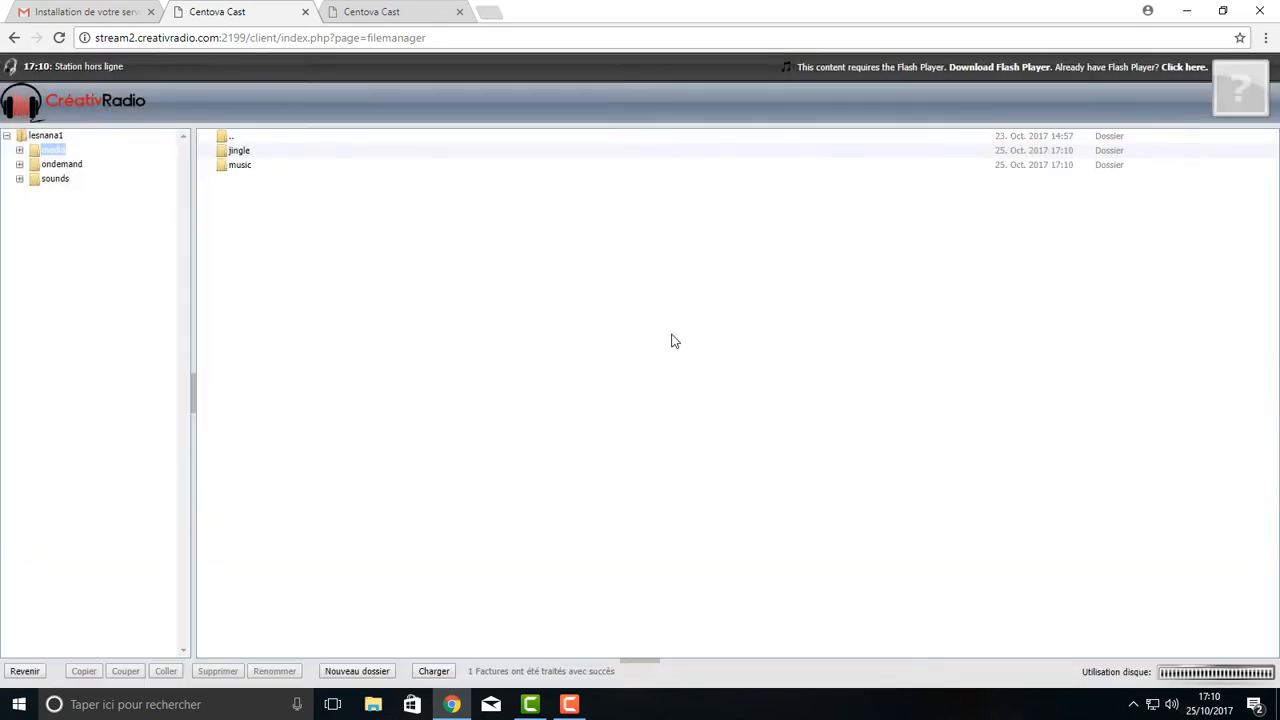
Step: Upload the songs Le rital, Femme libérée and Boule de flipper from Musique's music année 80 folder into the server's music folder
{"action": "left_click", "coordinate": [260, 152]}
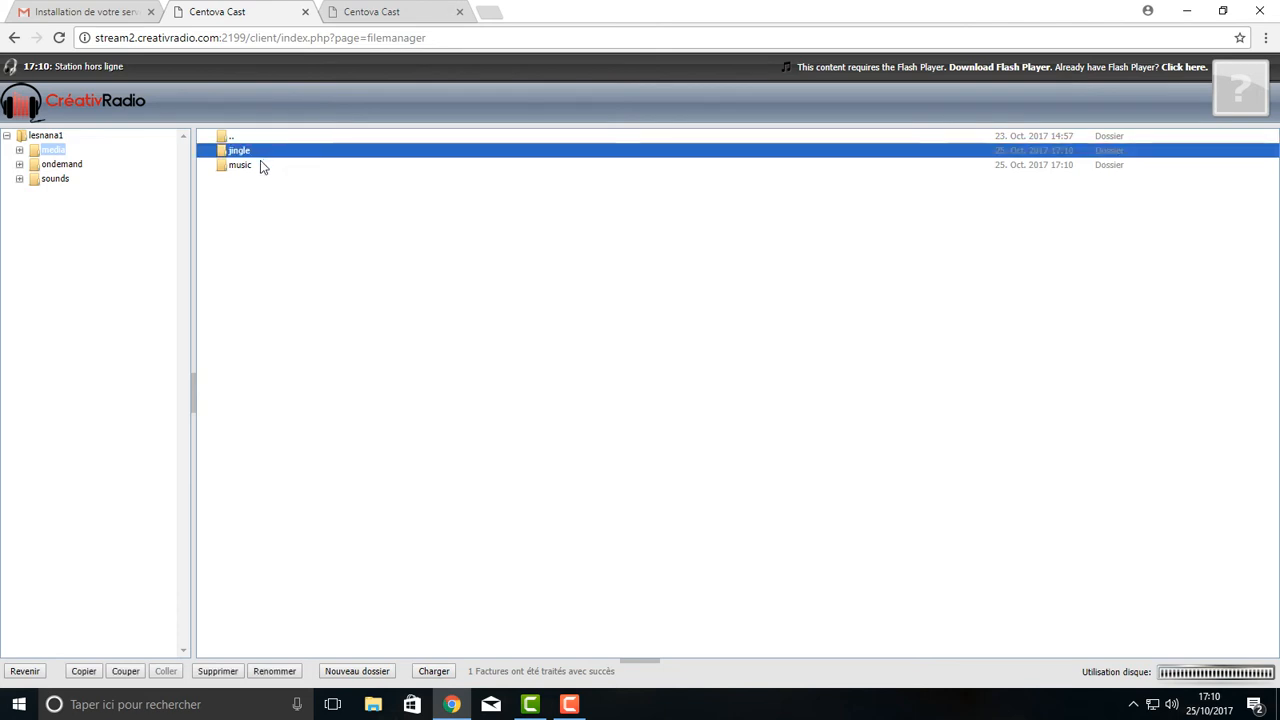
{"action": "left_click", "coordinate": [260, 165]}
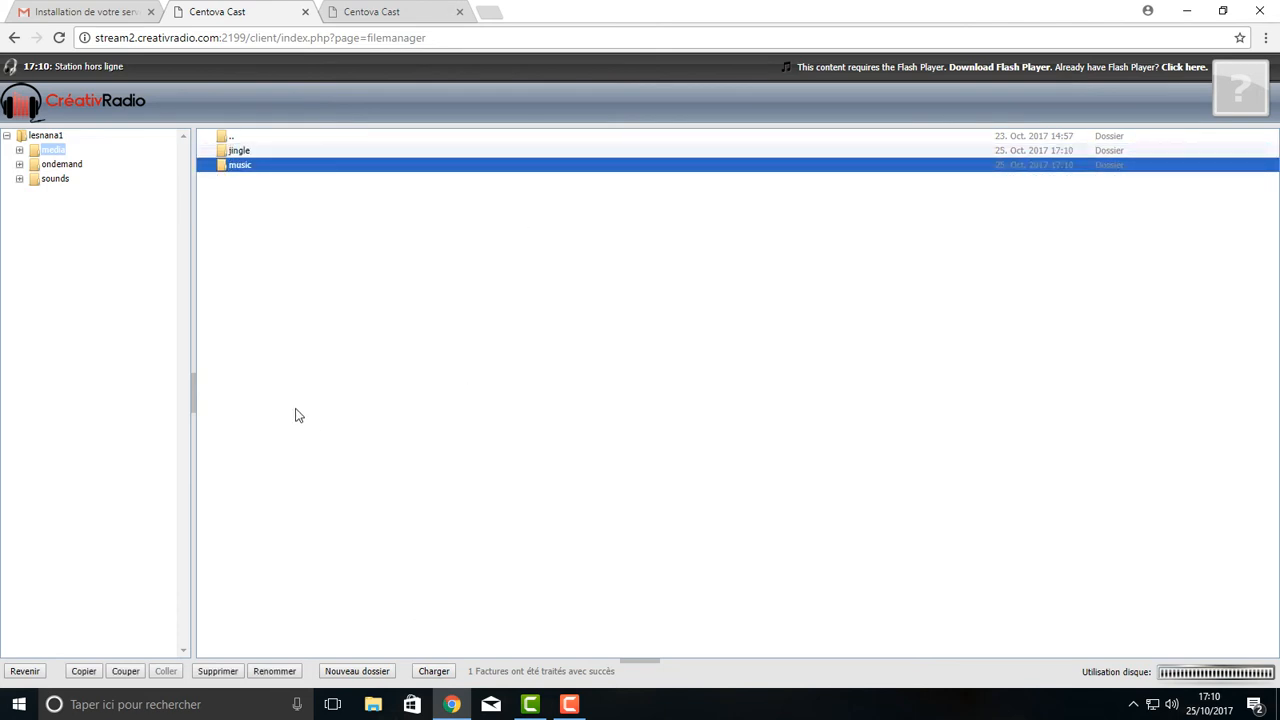
{"action": "double_click", "coordinate": [277, 168]}
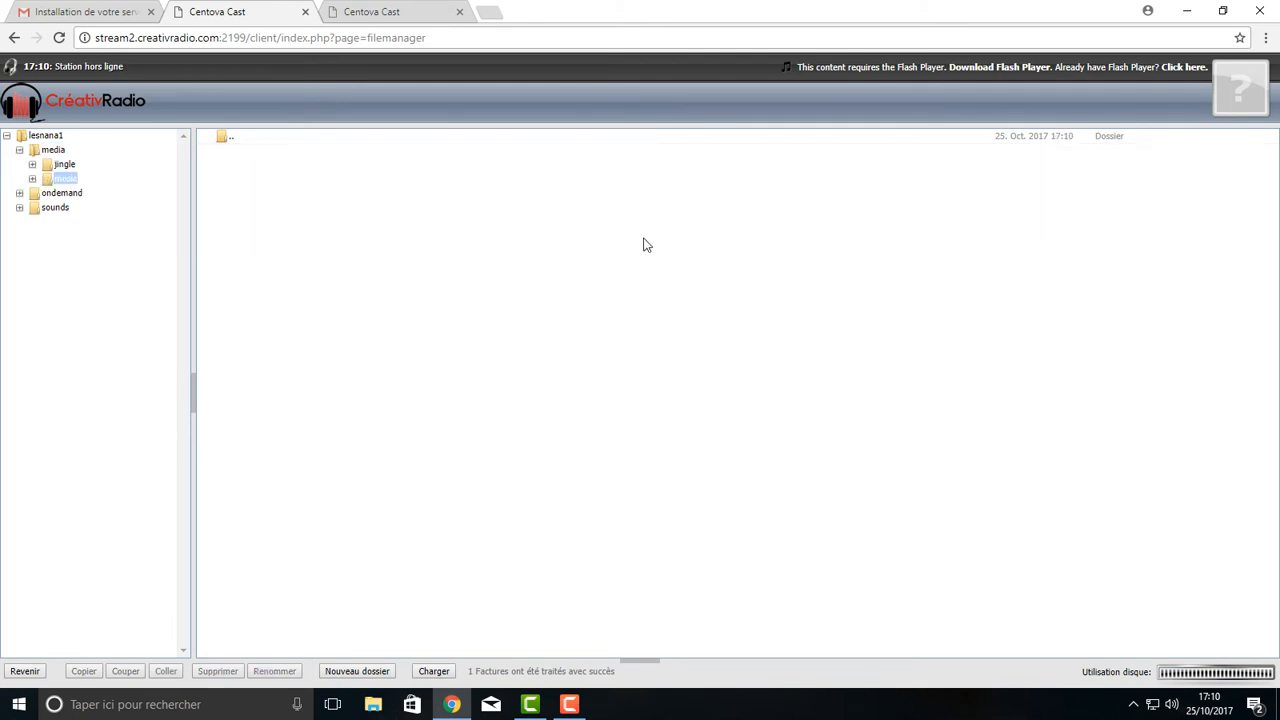
{"action": "left_click", "coordinate": [434, 671]}
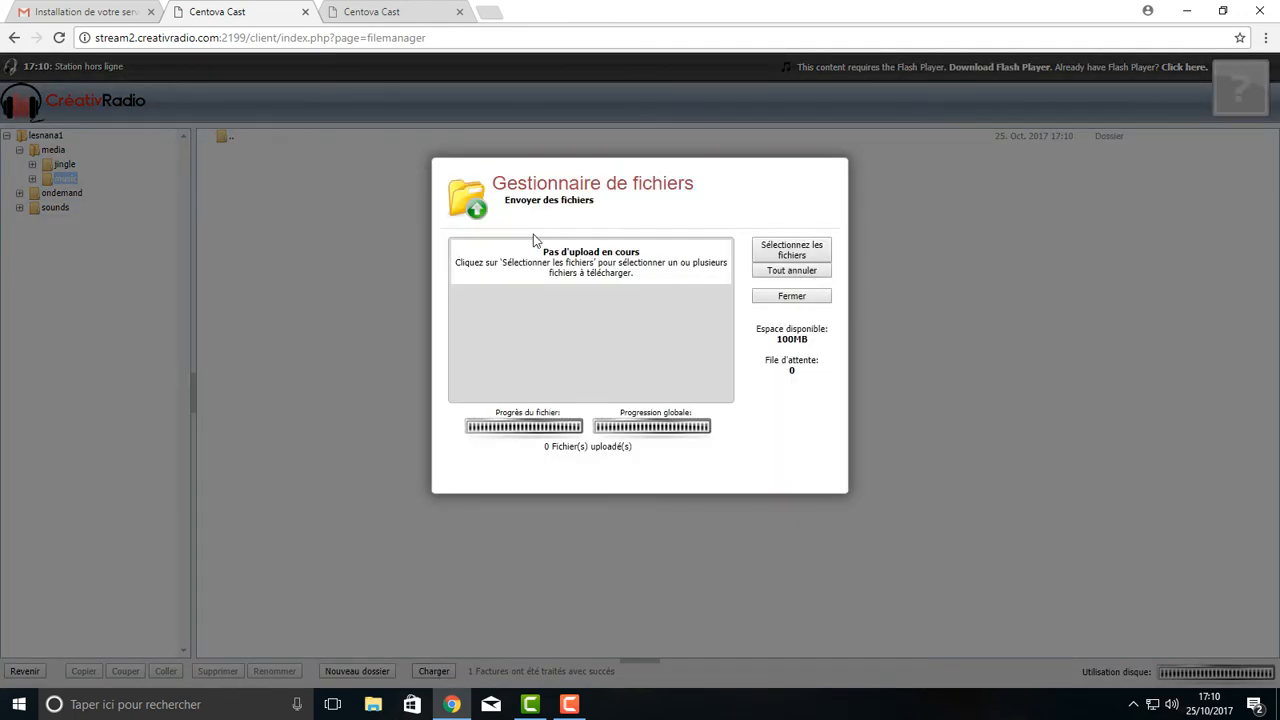
{"action": "left_click", "coordinate": [790, 252]}
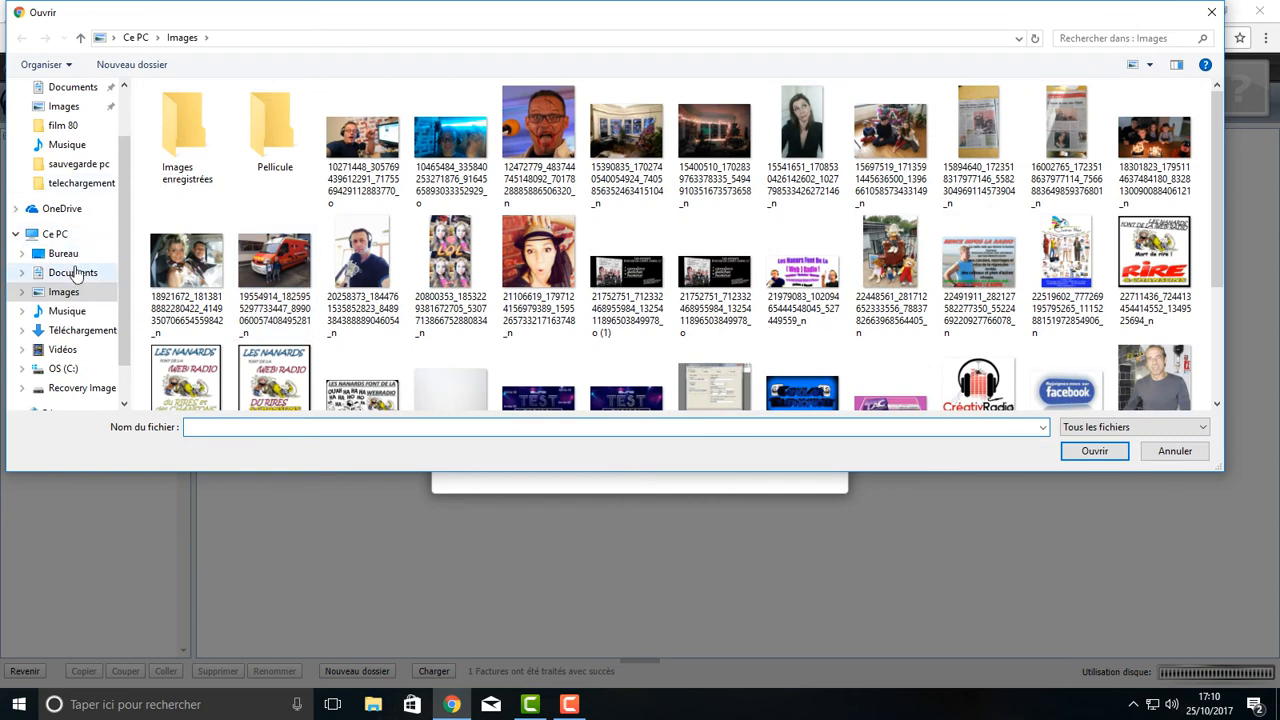
{"action": "left_click", "coordinate": [77, 316]}
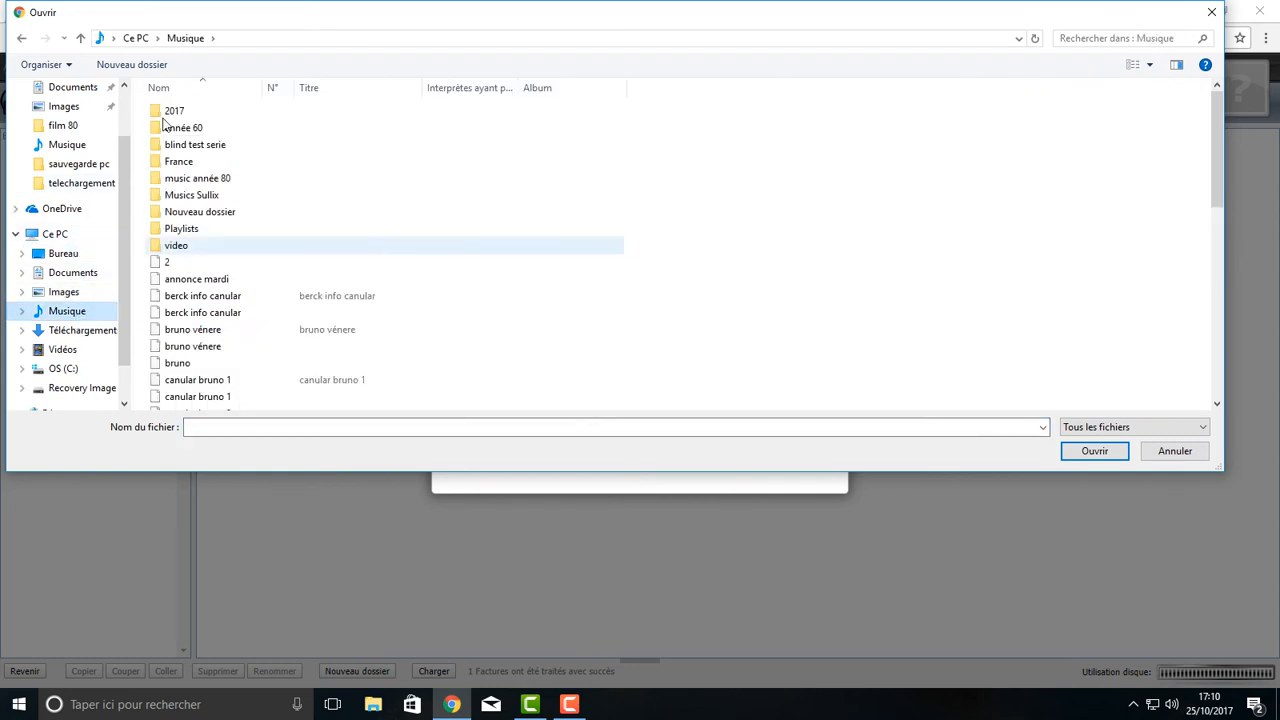
{"action": "double_click", "coordinate": [210, 177]}
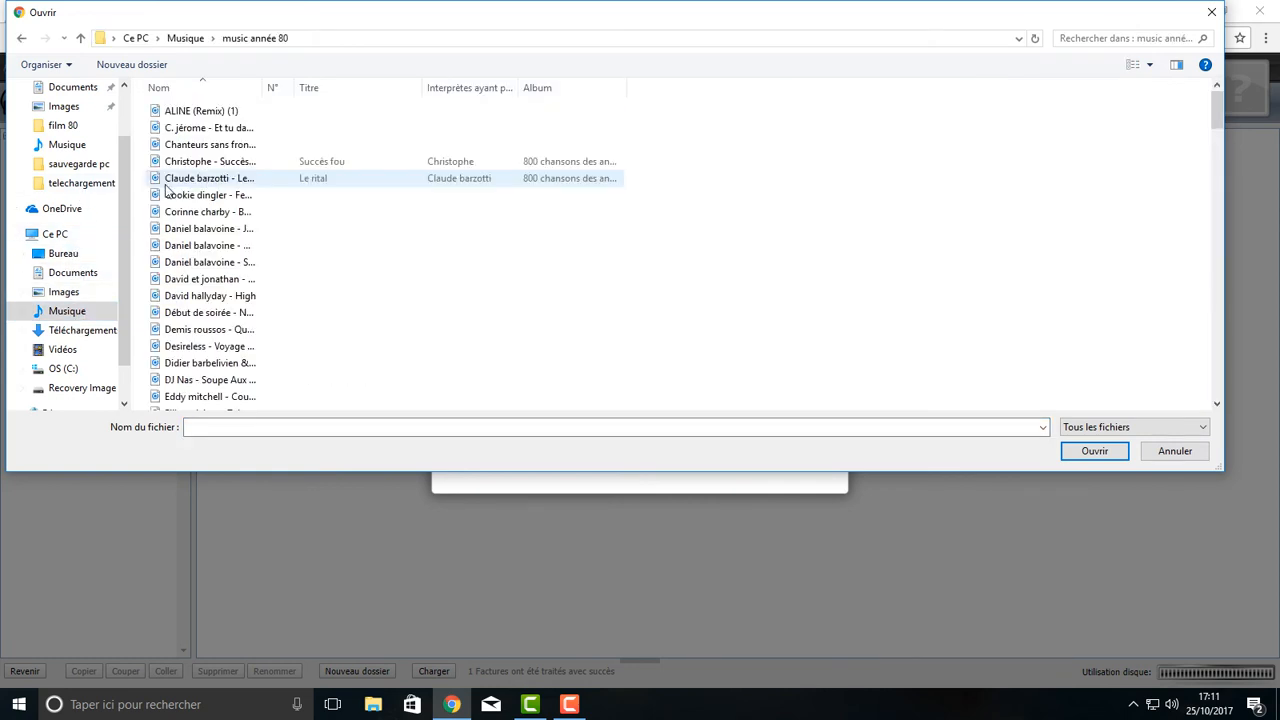
{"action": "left_click_drag", "start_coordinate": [145, 180], "coordinate": [149, 214]}
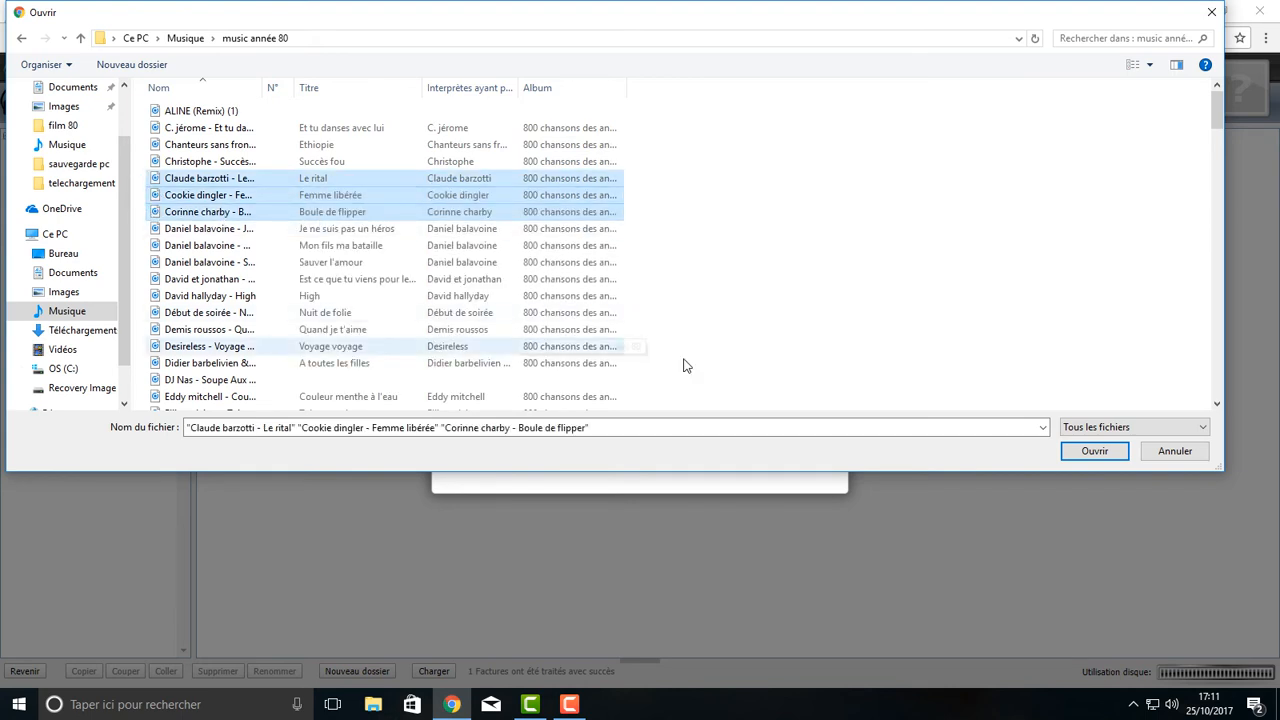
{"action": "left_click", "coordinate": [1094, 451]}
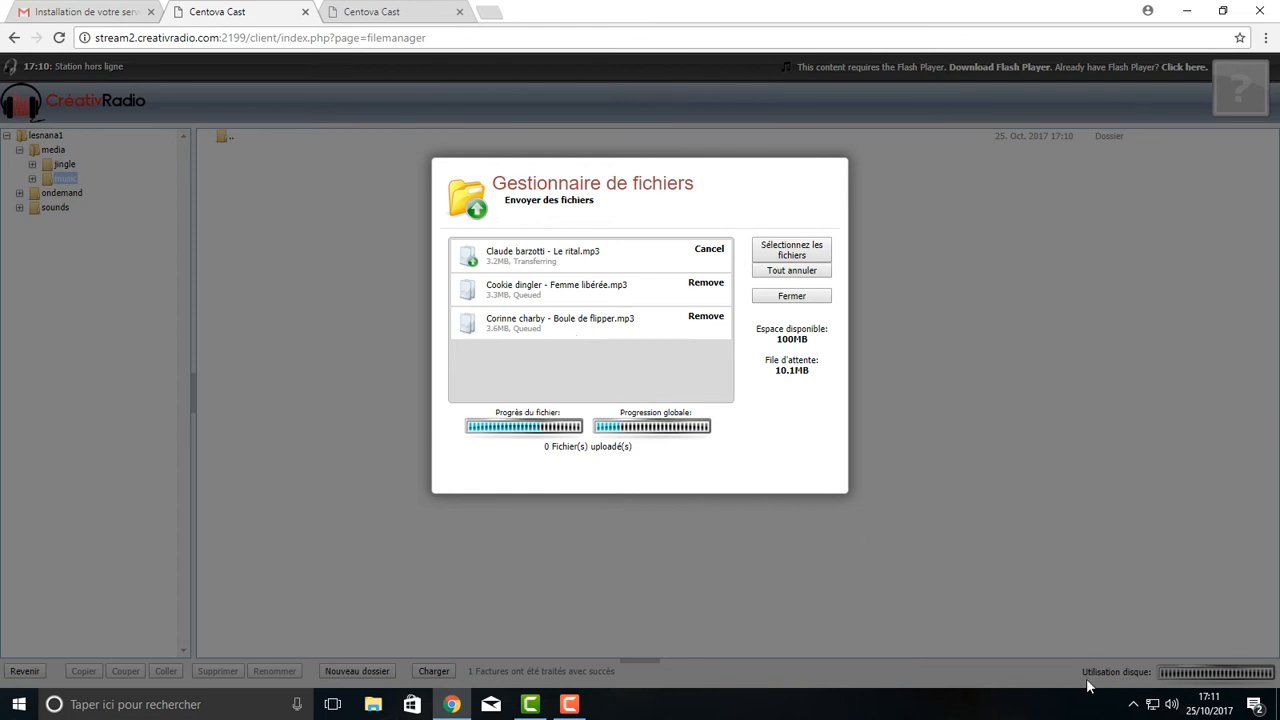
{"action": "left_click", "coordinate": [569, 704]}
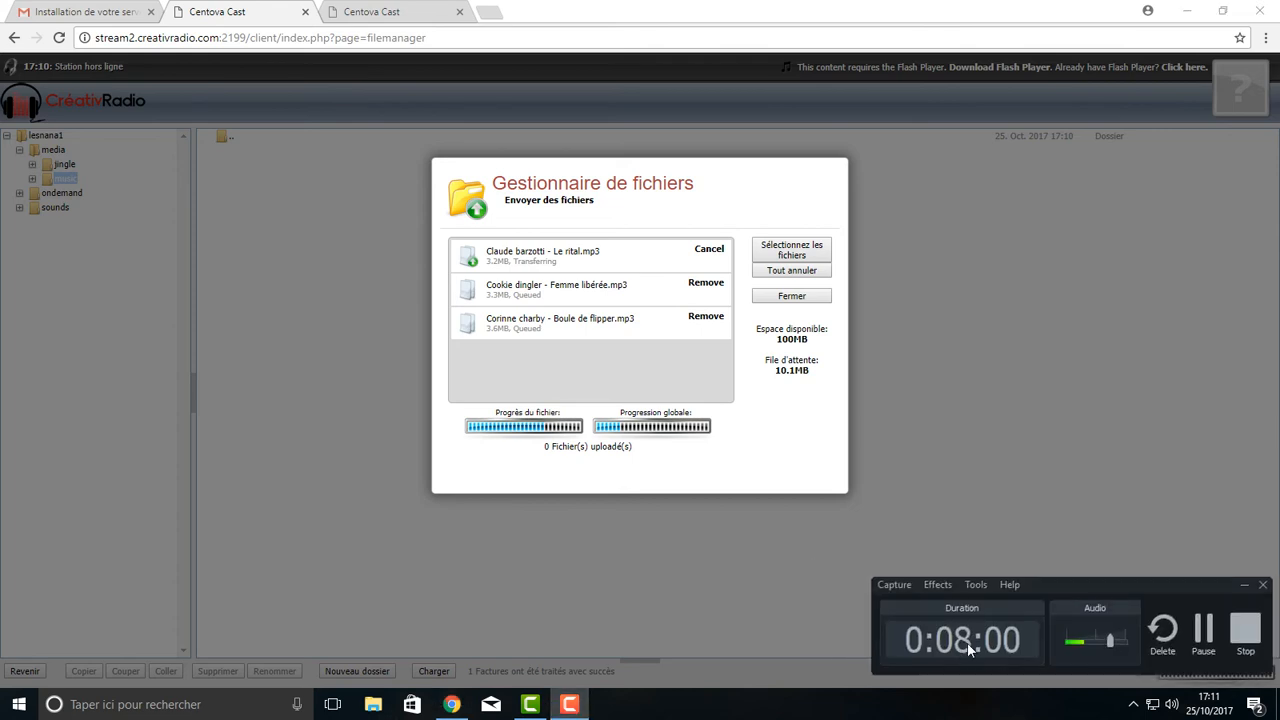
{"action": "left_click", "coordinate": [1196, 632]}
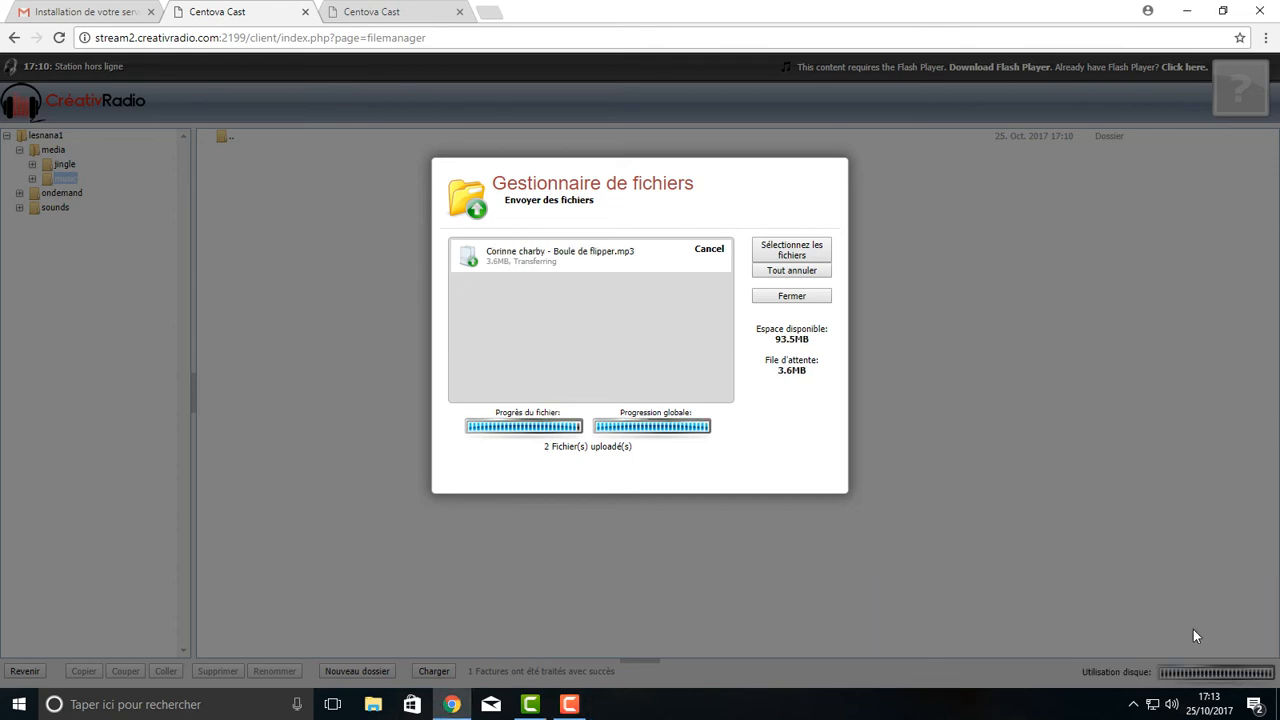
{"action": "mouse_move", "coordinate": [572, 708]}
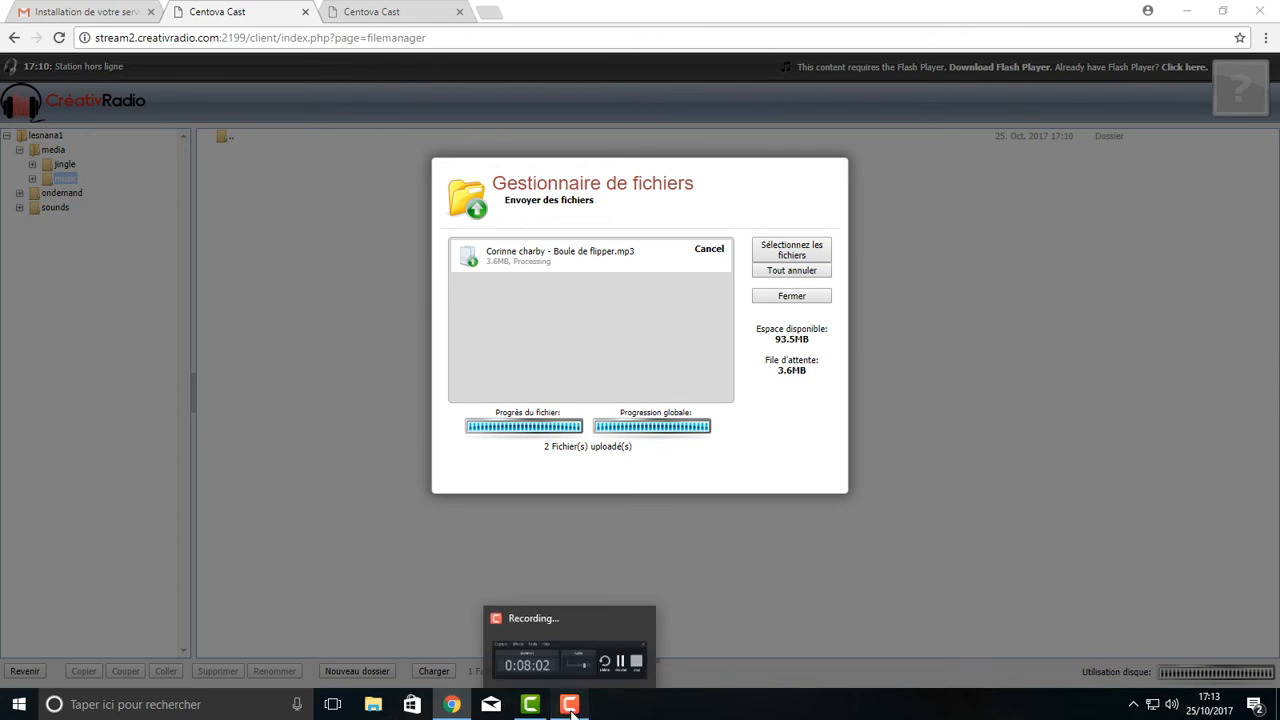
{"action": "left_click", "coordinate": [572, 706]}
{"action": "left_click", "coordinate": [572, 706]}
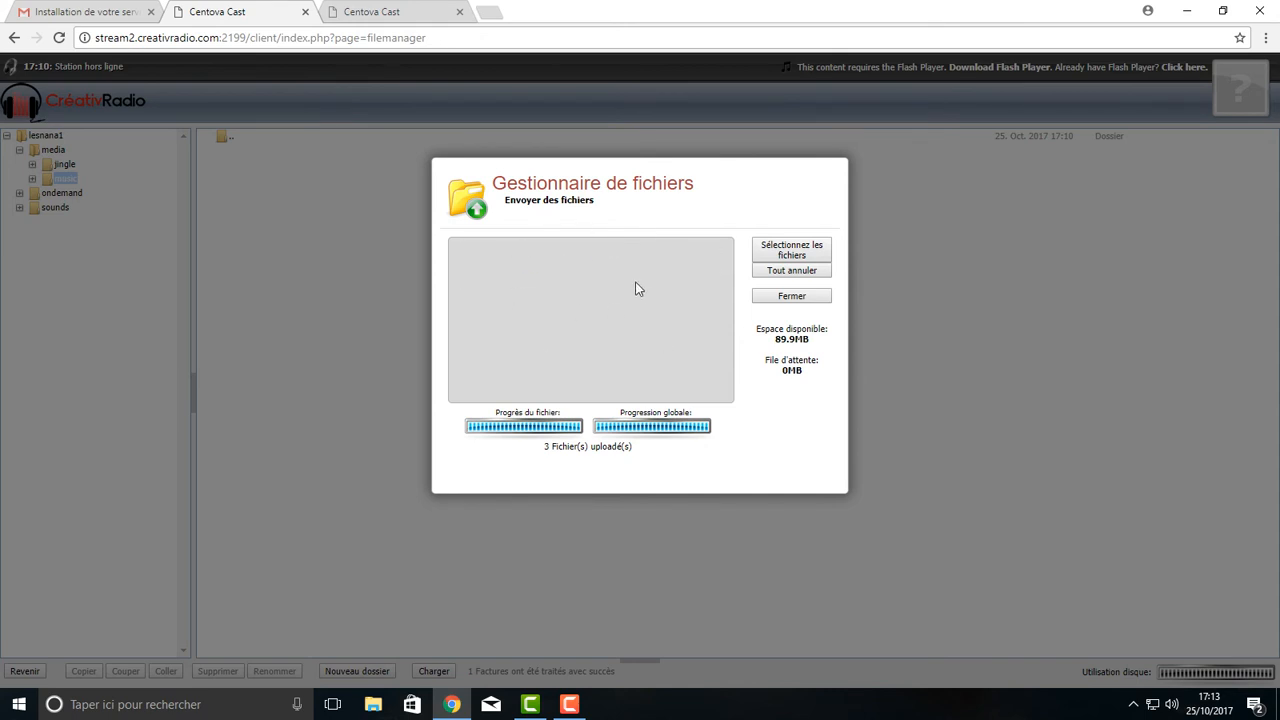
Step: Close the finished song upload and reopen the AutoDJ file manager at the media folder
{"action": "left_click", "coordinate": [806, 300]}
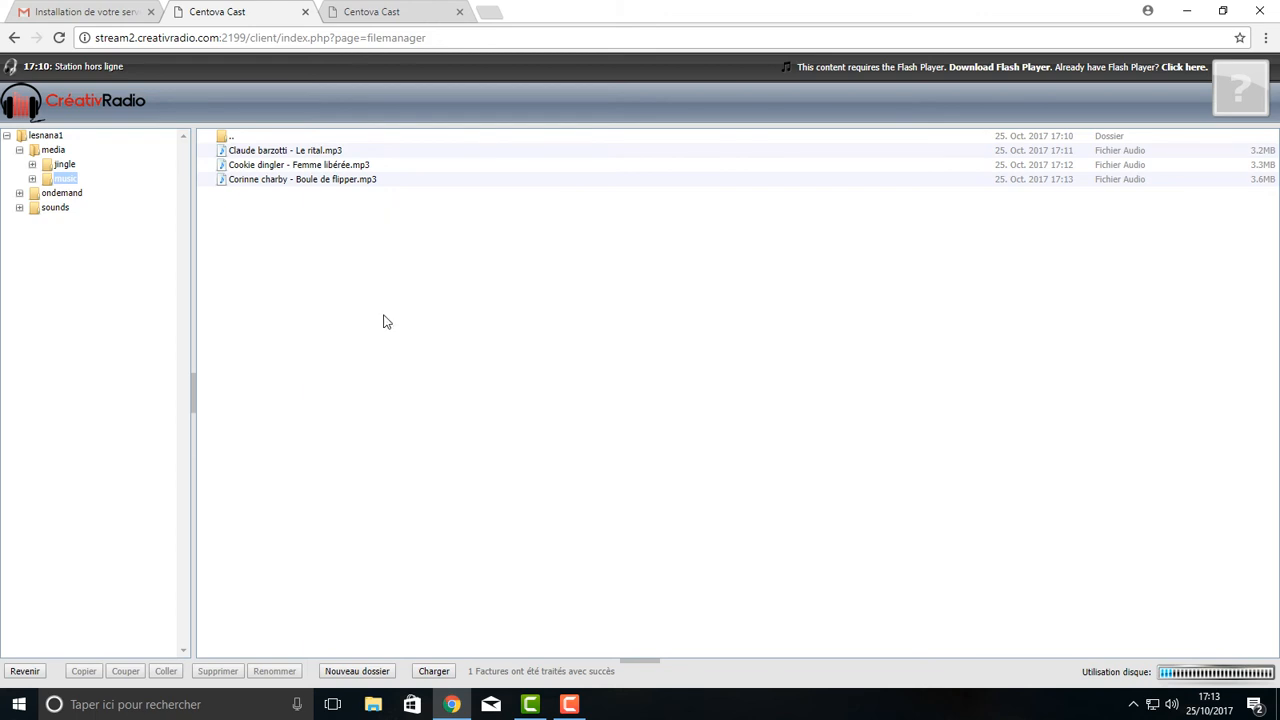
{"action": "left_click", "coordinate": [26, 672]}
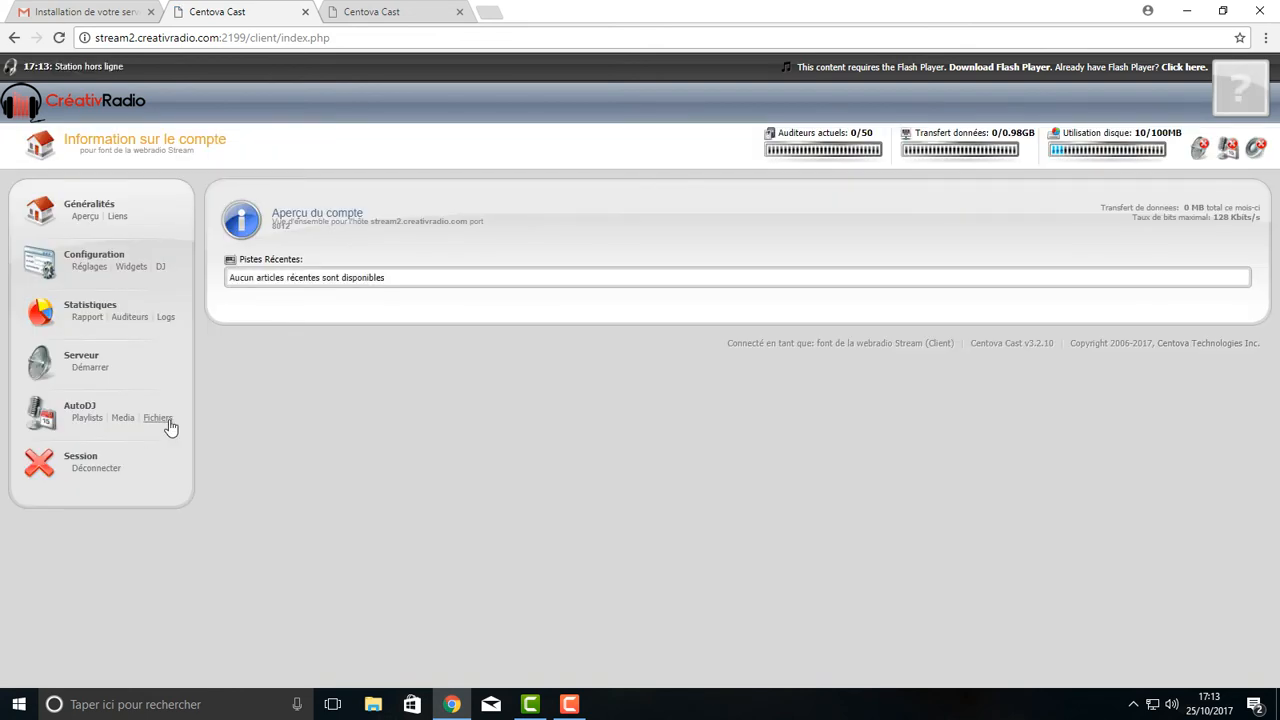
{"action": "left_click", "coordinate": [162, 418]}
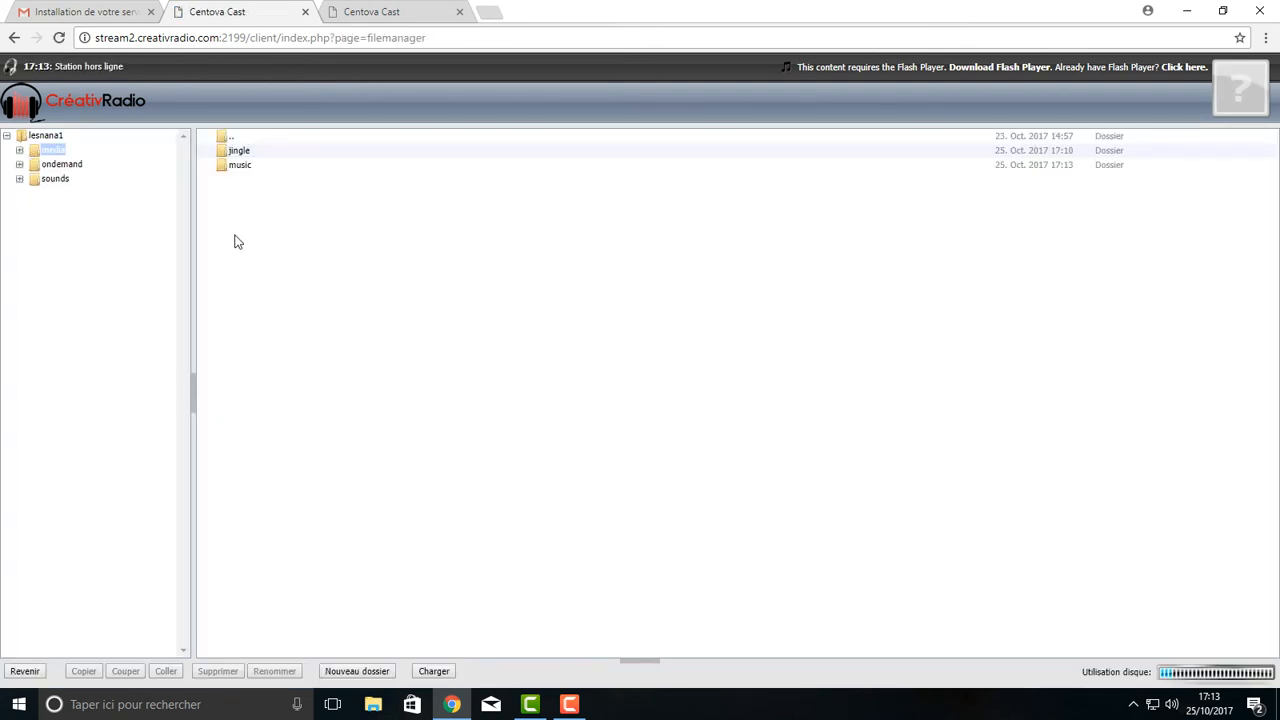
Step: Upload jingle canular.mp3 from the computer's Musique folder into the server's jingle folder
{"action": "double_click", "coordinate": [240, 152]}
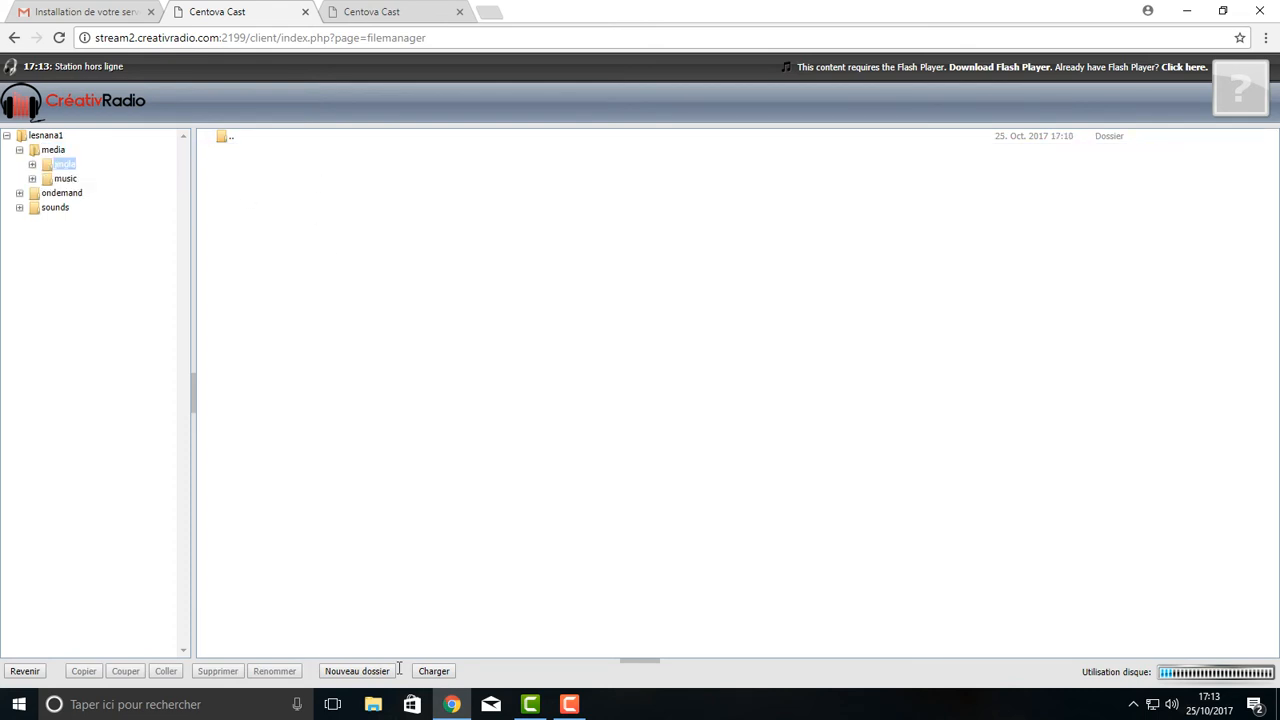
{"action": "left_click", "coordinate": [440, 673]}
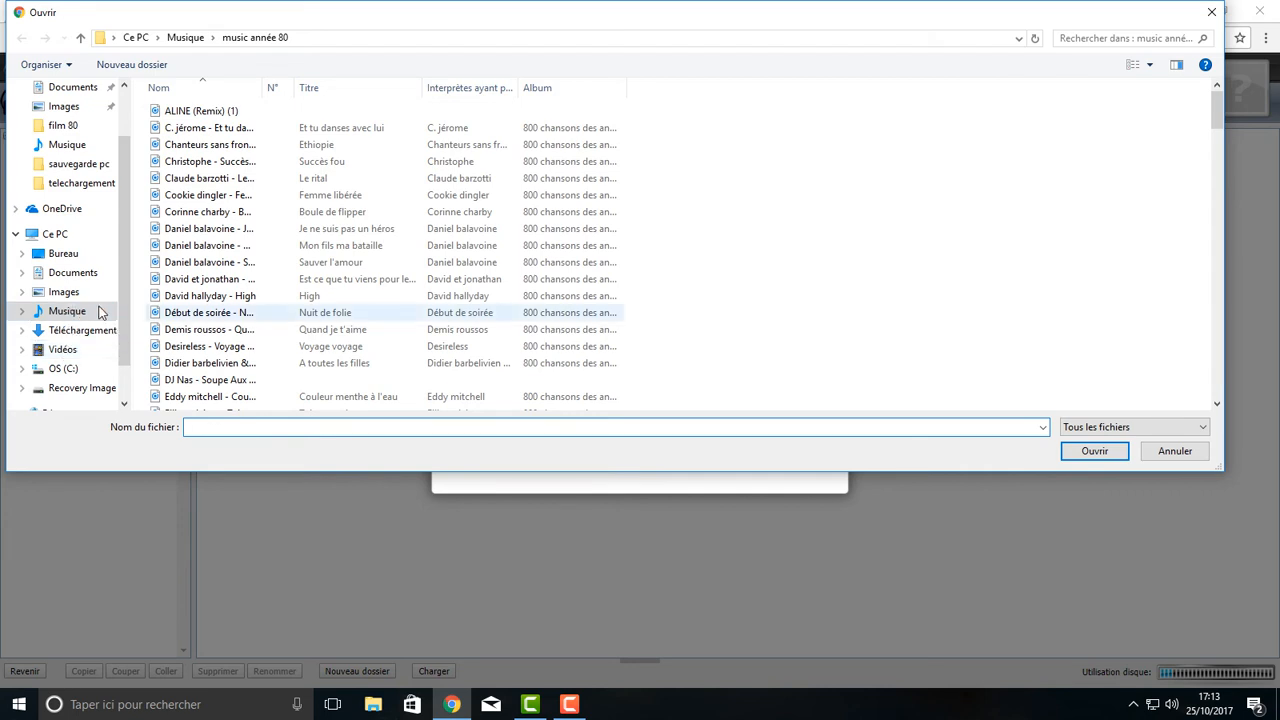
{"action": "left_click", "coordinate": [64, 311]}
{"action": "scroll", "coordinate": [774, 250], "scroll_direction": "down", "scroll_amount": 2}
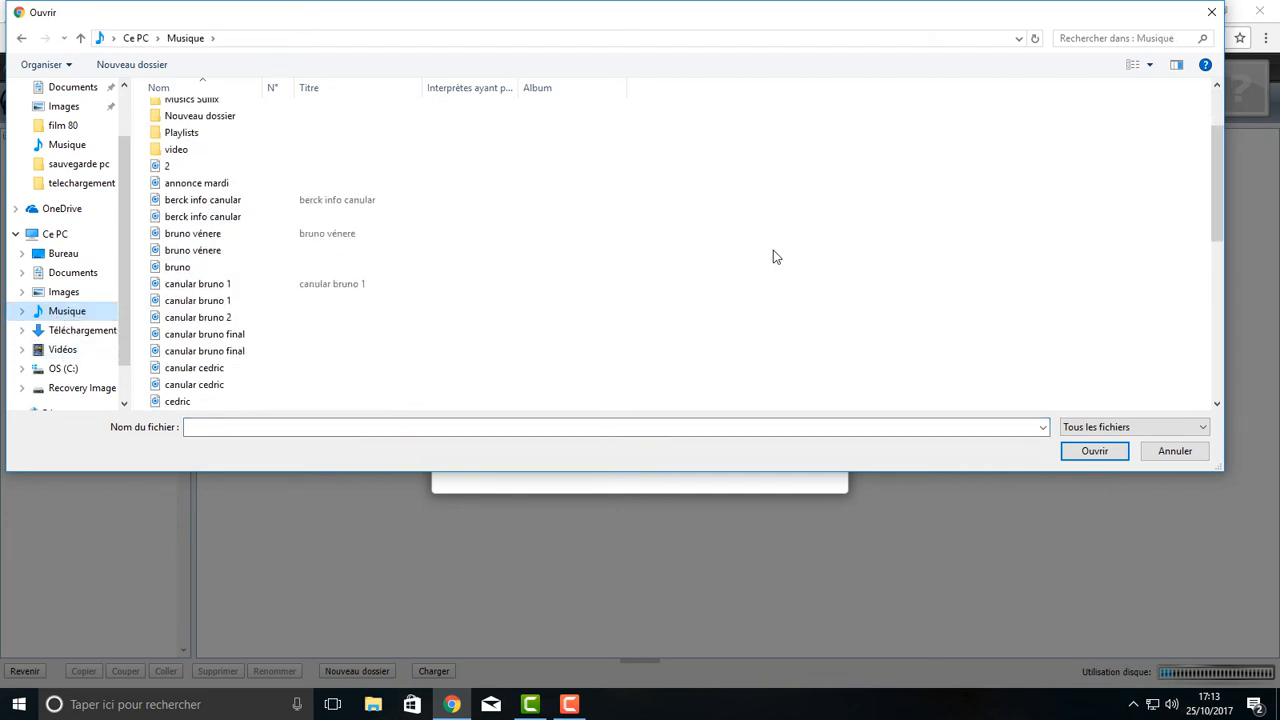
{"action": "scroll", "coordinate": [773, 250], "scroll_direction": "down", "scroll_amount": 6}
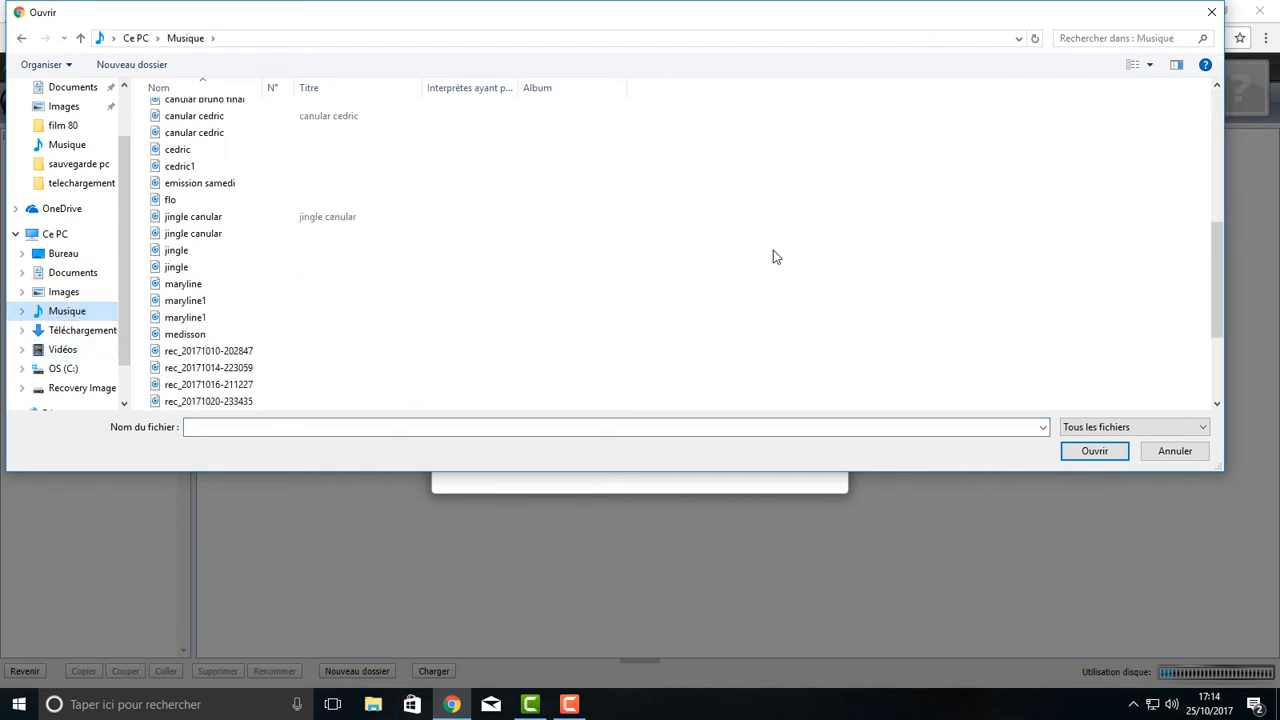
{"action": "left_click", "coordinate": [319, 170]}
{"action": "left_click", "coordinate": [1105, 450]}
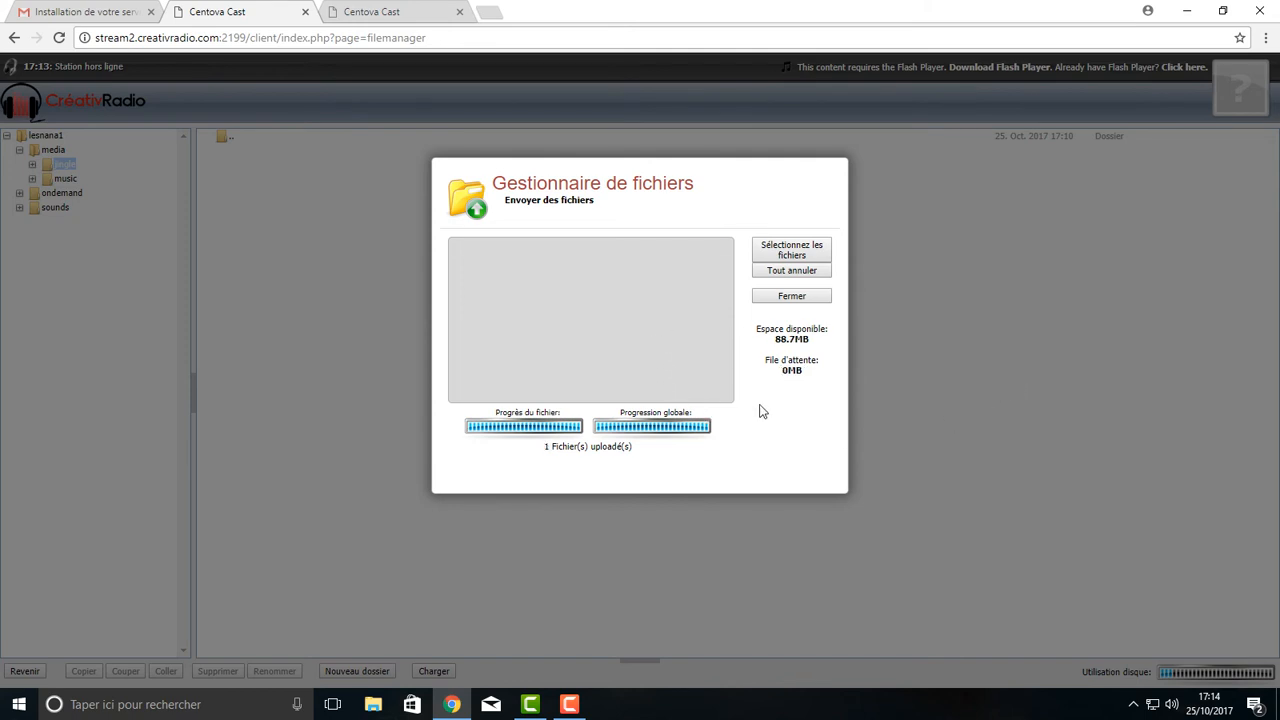
{"action": "left_click", "coordinate": [806, 295]}
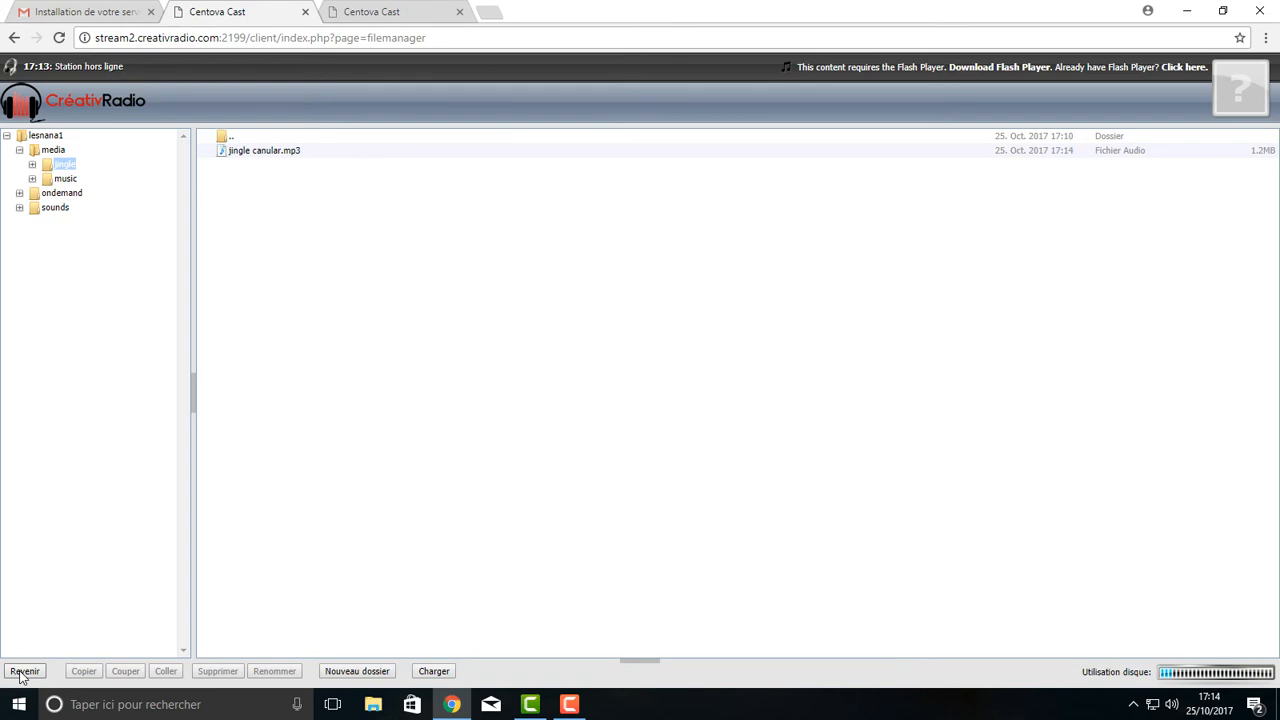
Step: Check the uploaded files in the music and jingle folders and return to the account overview
{"action": "left_click", "coordinate": [72, 179]}
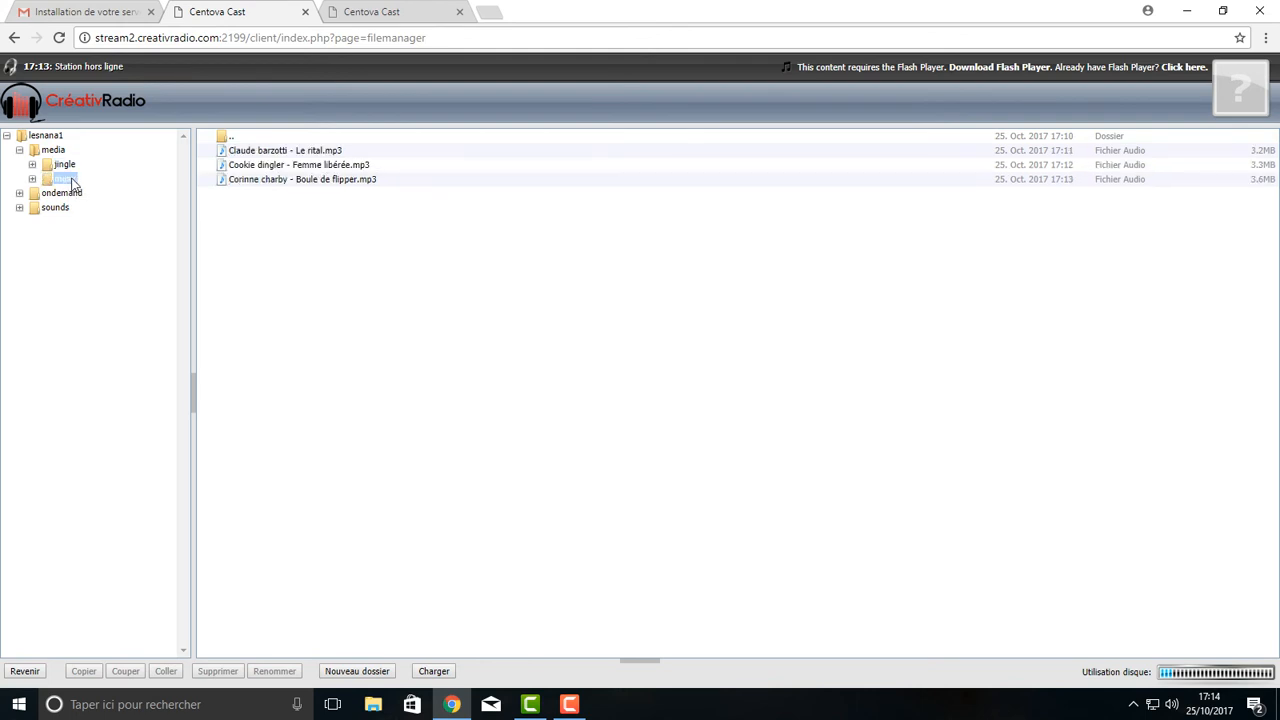
{"action": "left_click", "coordinate": [64, 165]}
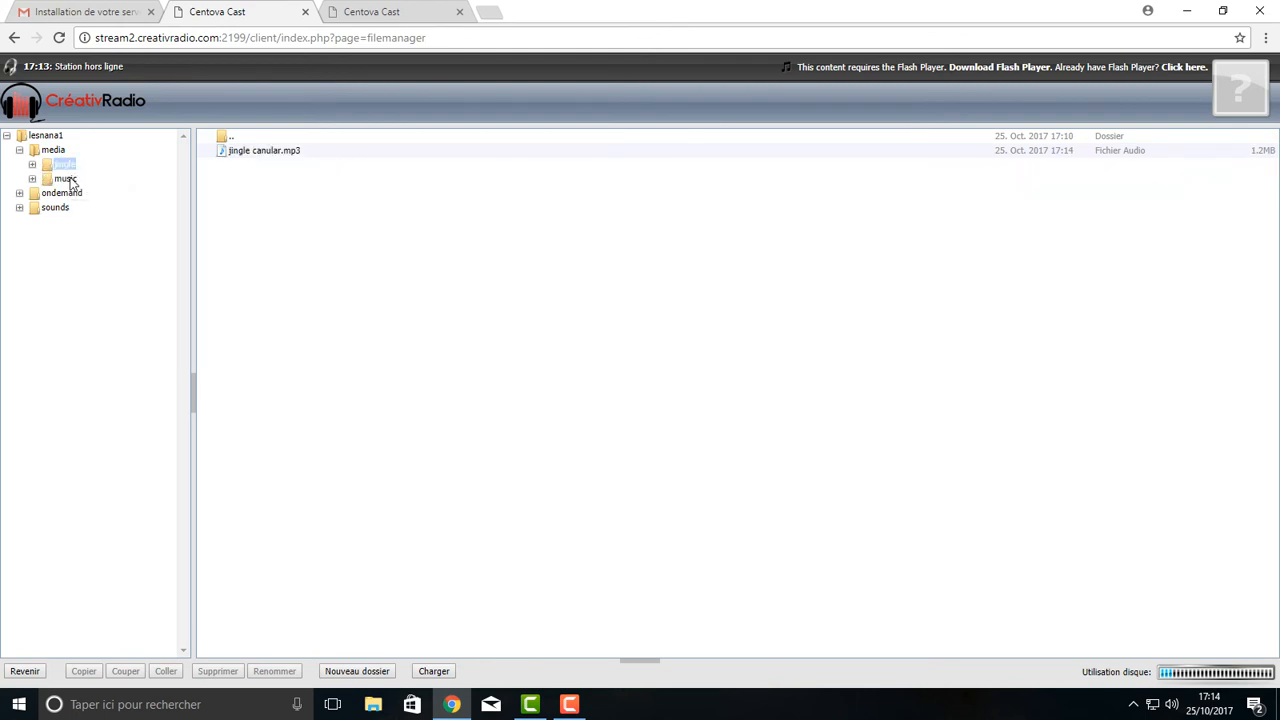
{"action": "left_click", "coordinate": [66, 179]}
{"action": "left_click", "coordinate": [25, 671]}
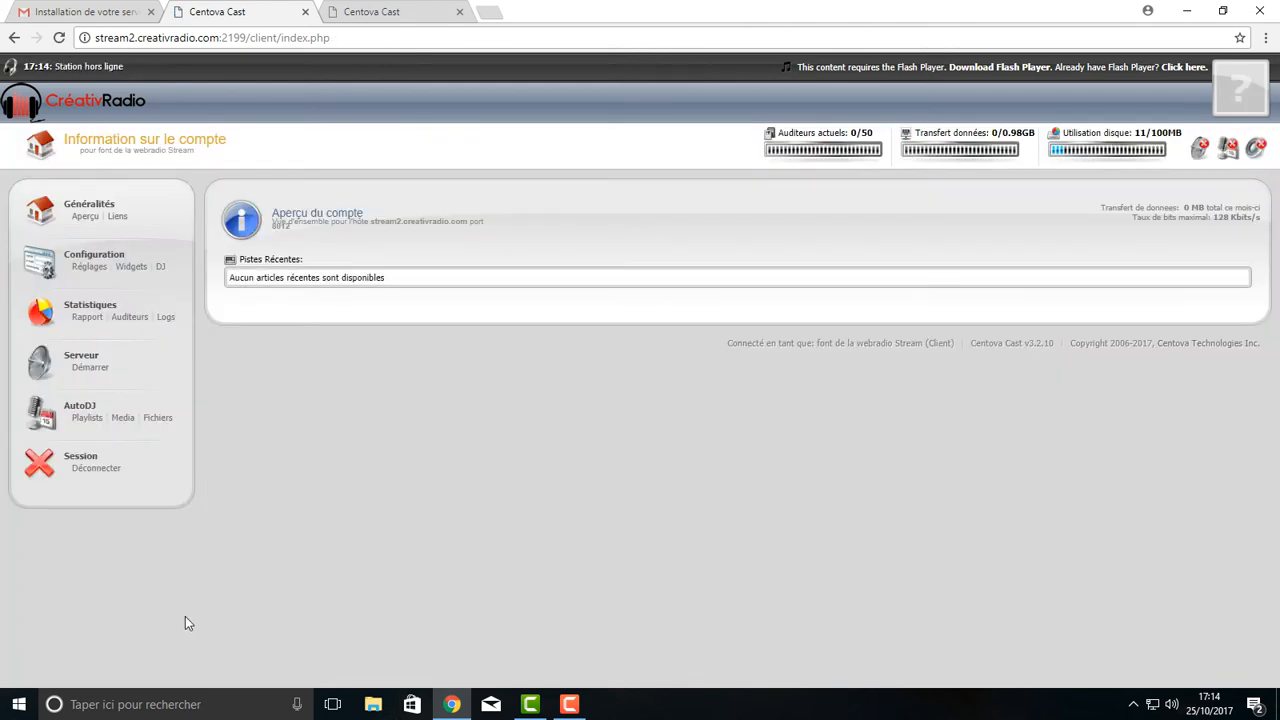
Step: Start a new AutoDJ playlist titled music with the type Rotation générale
{"action": "left_click", "coordinate": [84, 421]}
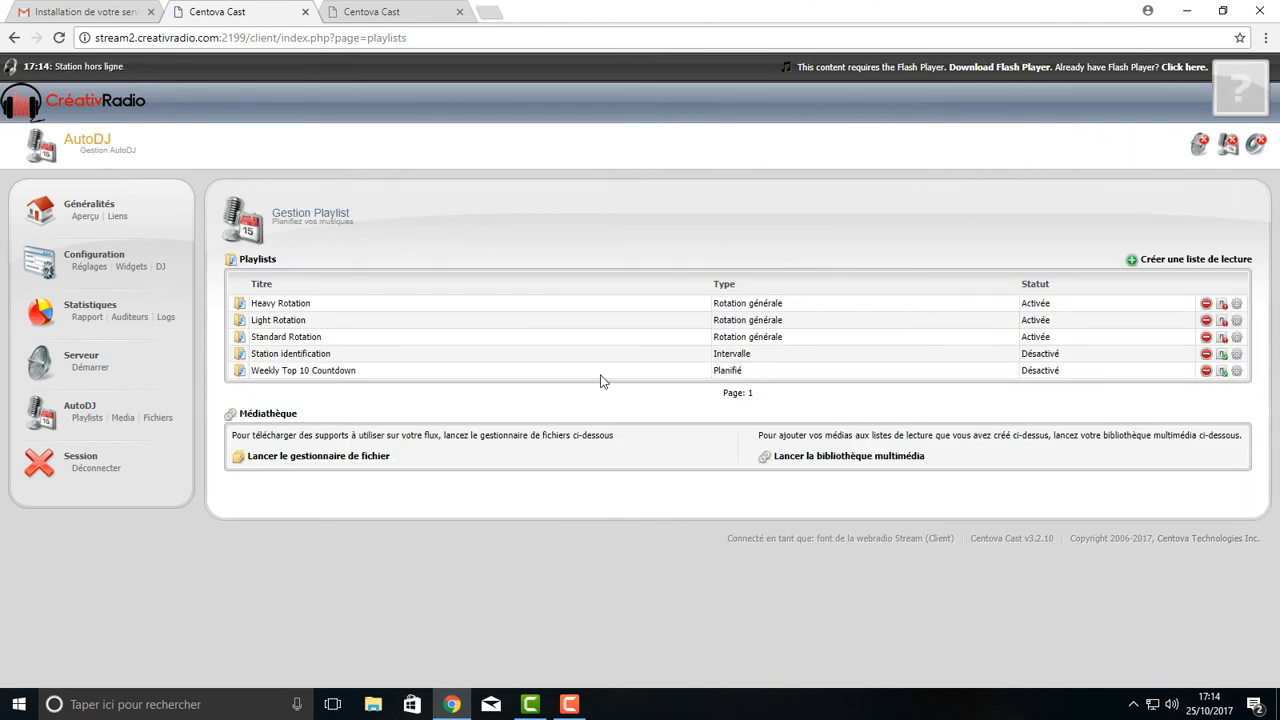
{"action": "left_click", "coordinate": [1166, 261]}
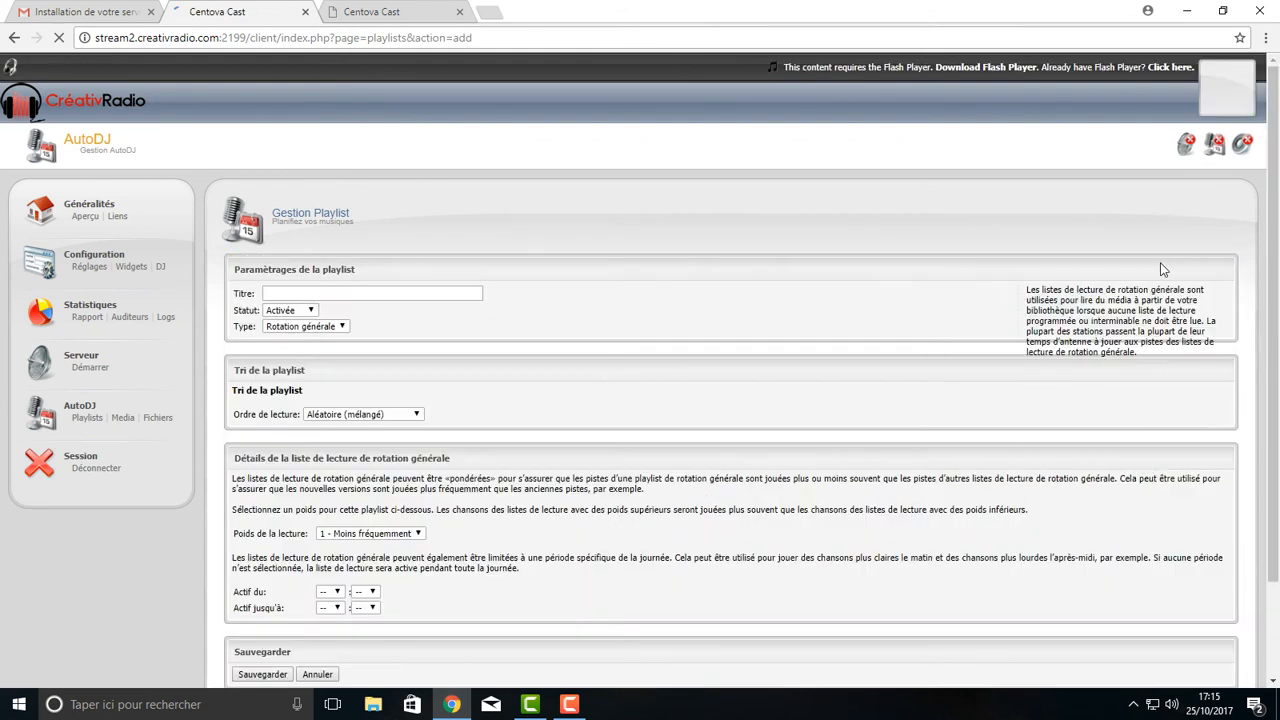
{"action": "left_click", "coordinate": [317, 293]}
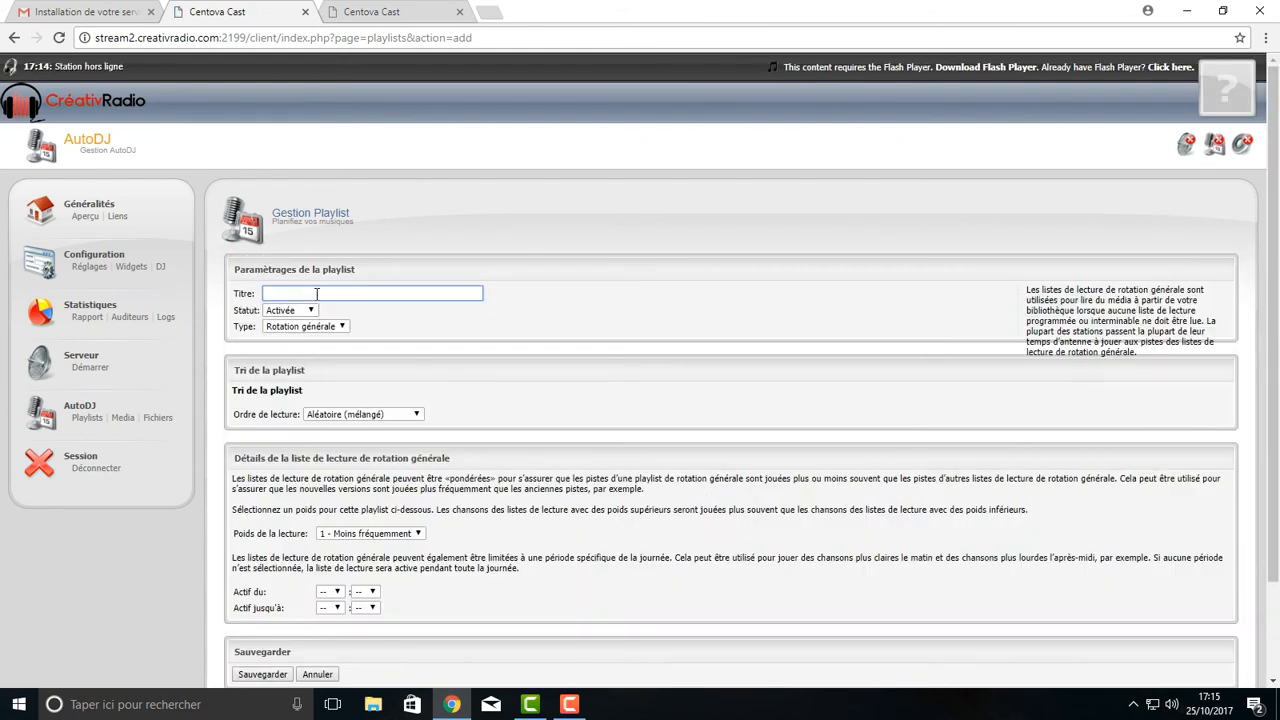
{"action": "type", "text": "music"}
{"action": "left_click", "coordinate": [342, 327]}
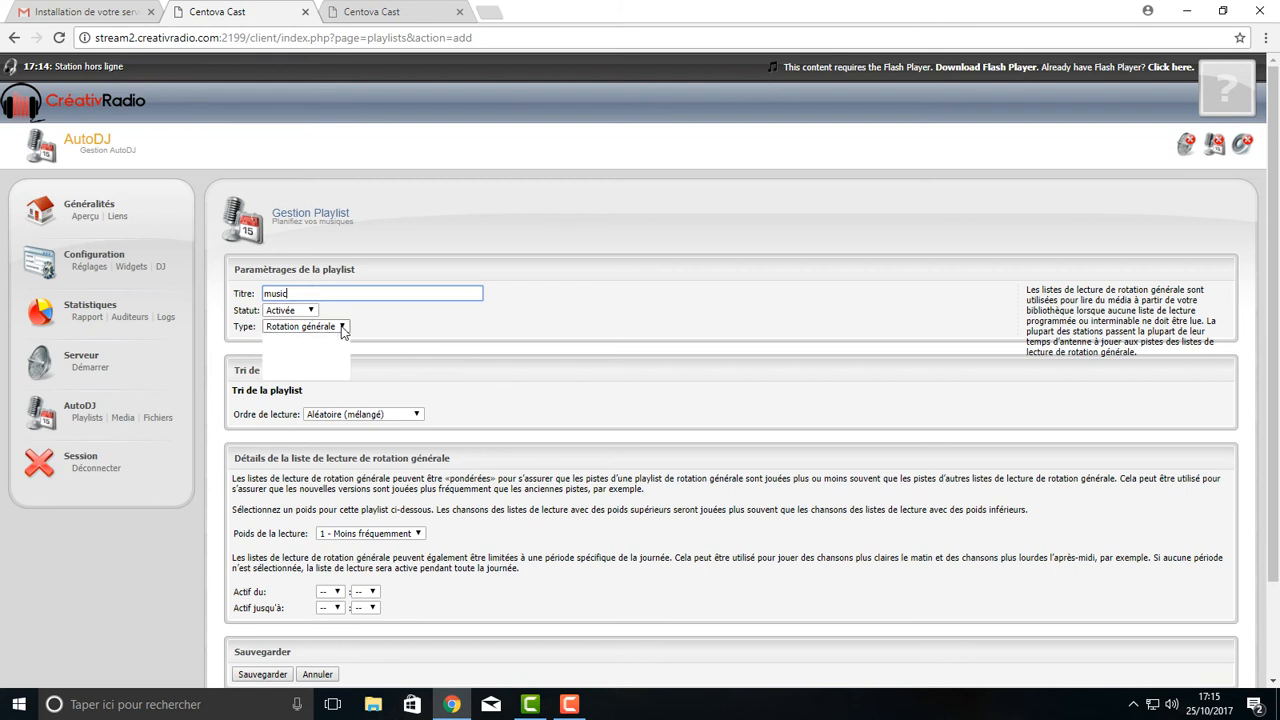
{"action": "left_click", "coordinate": [342, 327]}
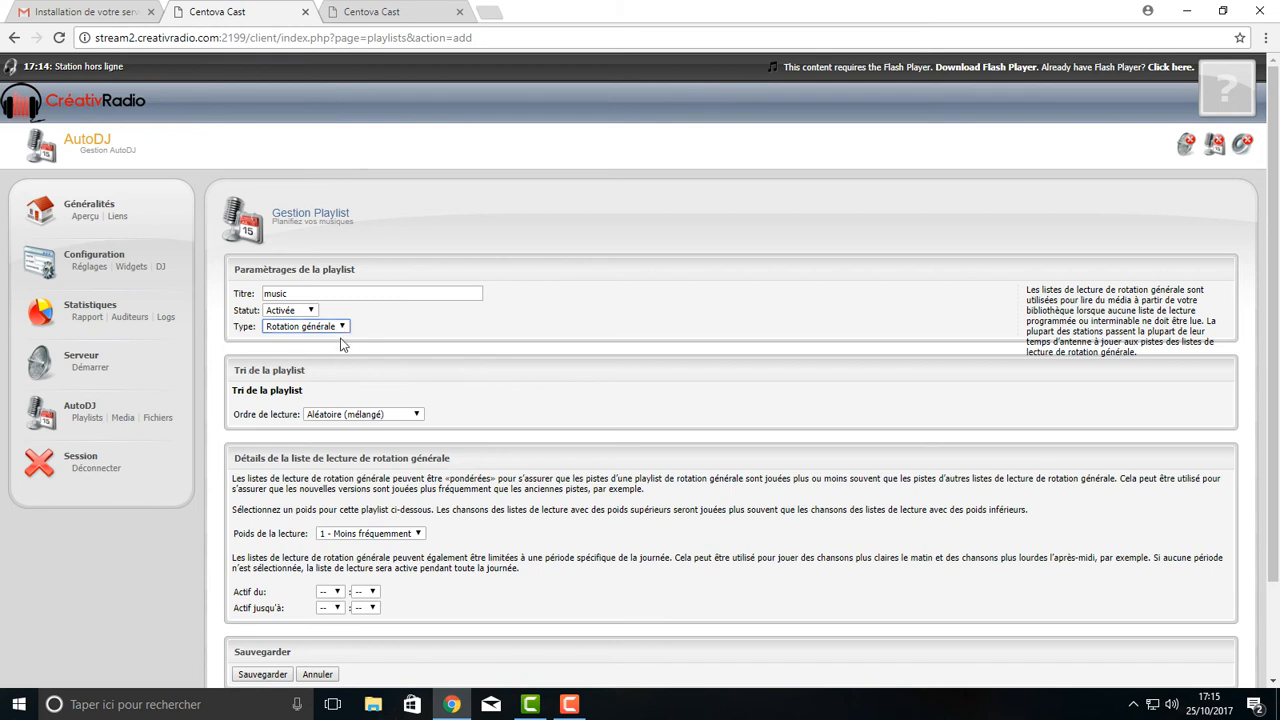
{"action": "left_click", "coordinate": [299, 293]}
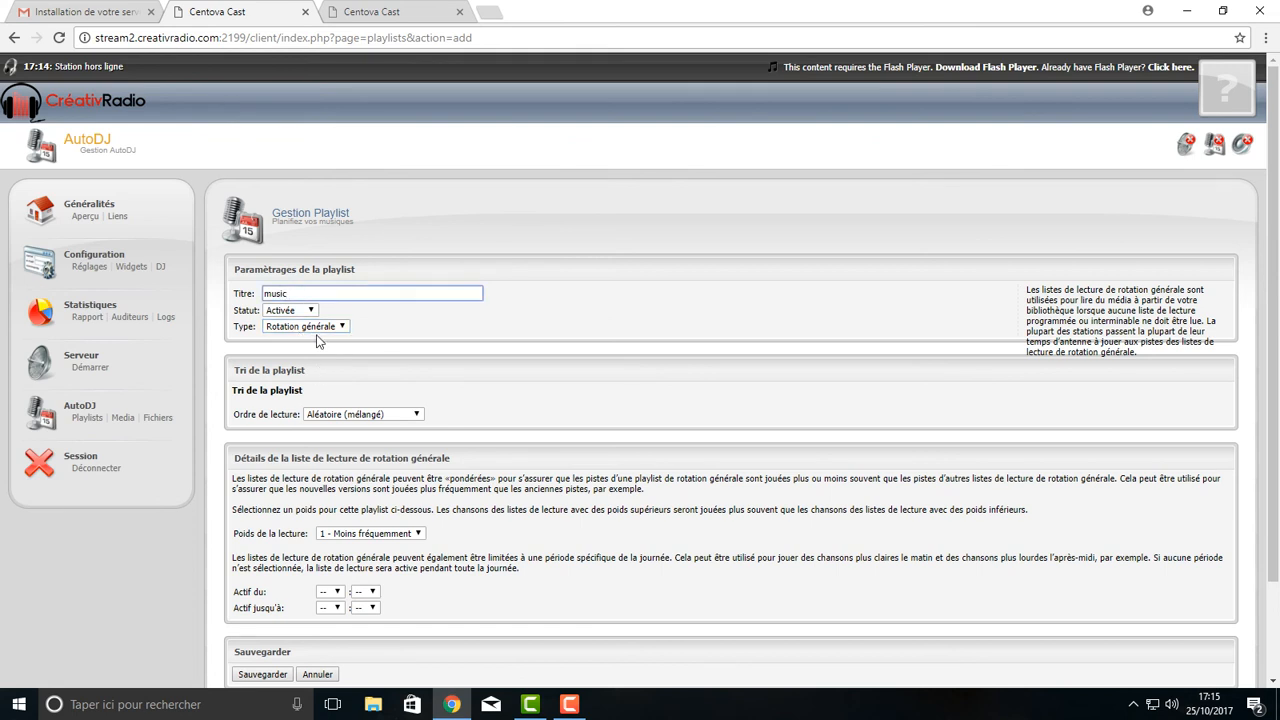
Step: Set the music playlist's playback order to Aléatoire (mélangé) and save the playlist
{"action": "scroll", "coordinate": [316, 340], "scroll_direction": "down", "scroll_amount": 2}
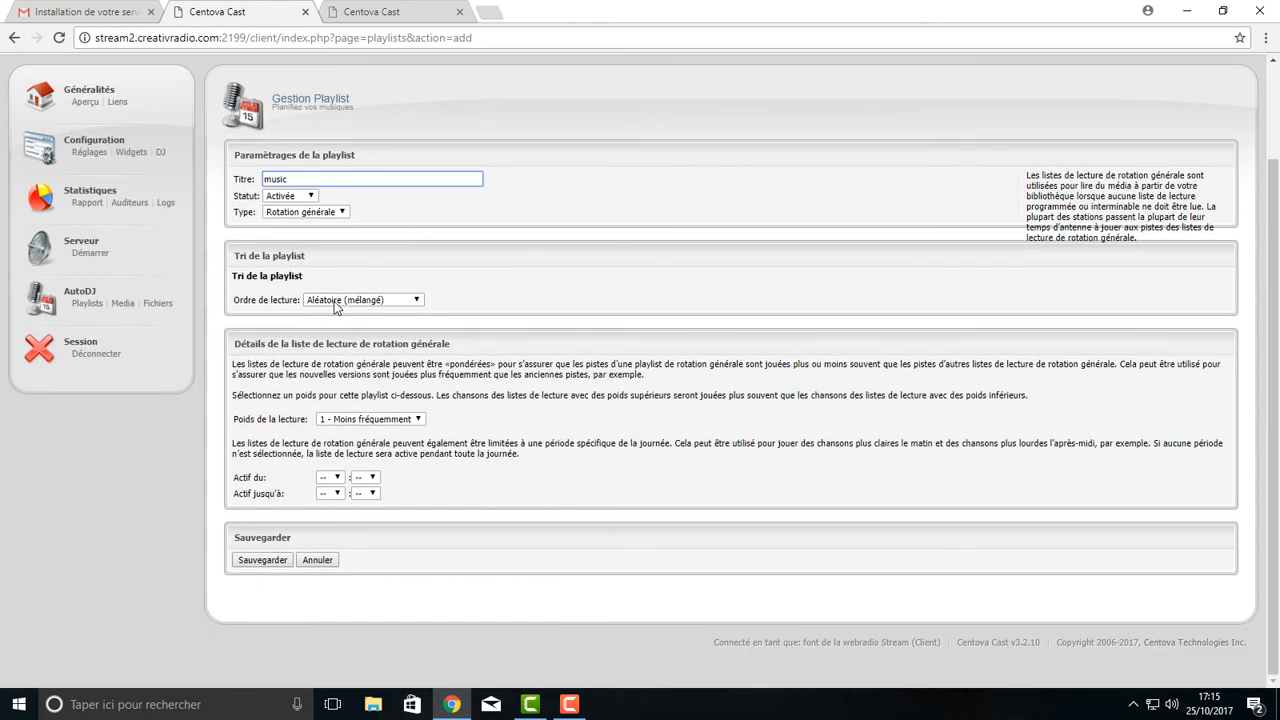
{"action": "left_click", "coordinate": [415, 301]}
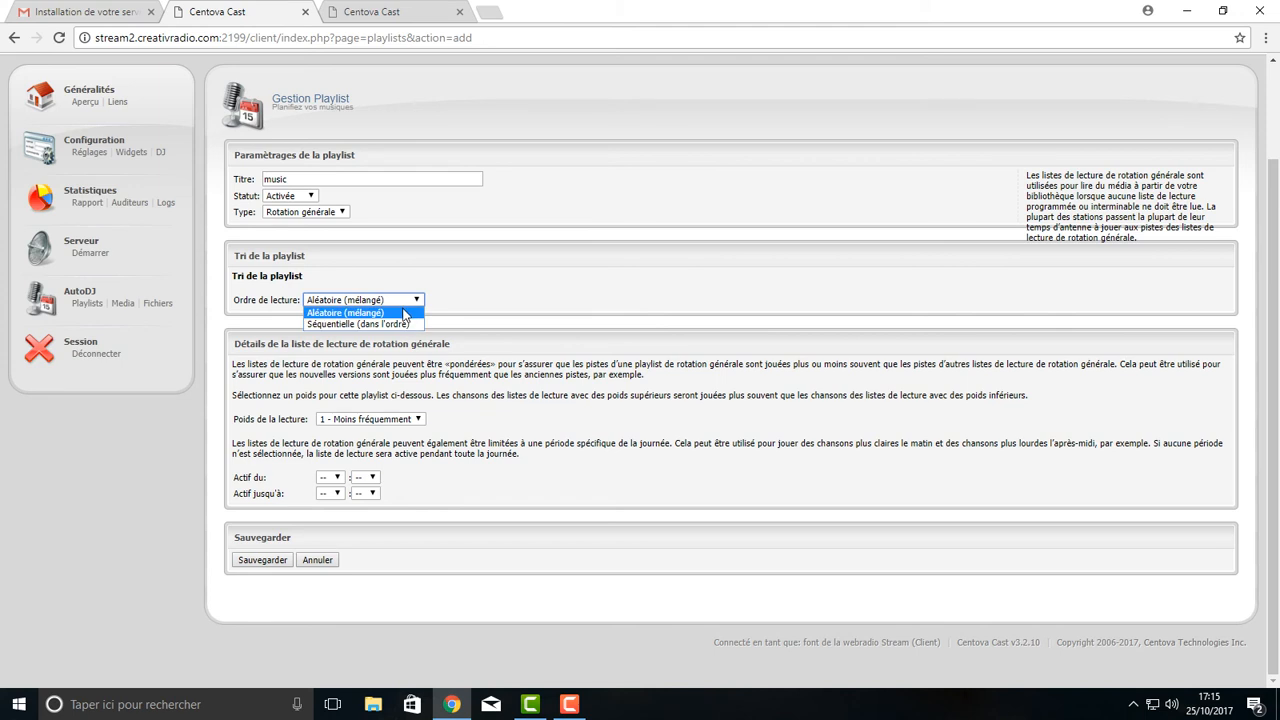
{"action": "left_click", "coordinate": [405, 313]}
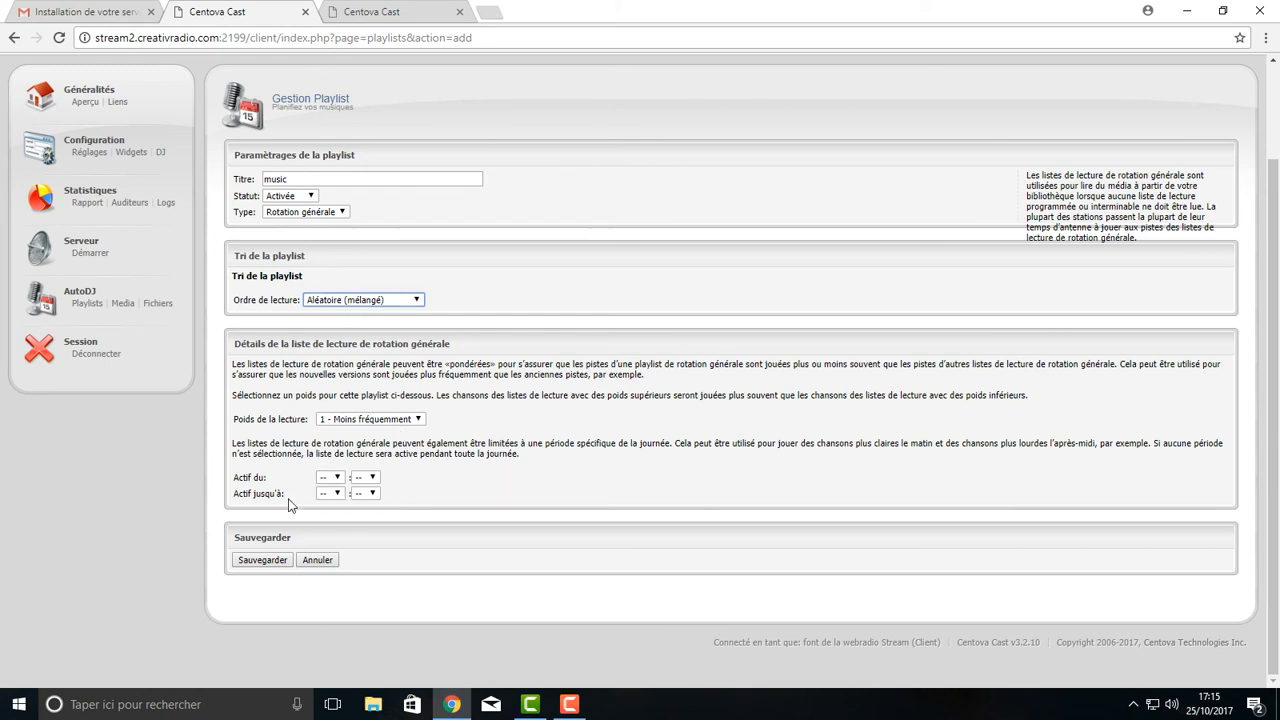
{"action": "left_click", "coordinate": [261, 560]}
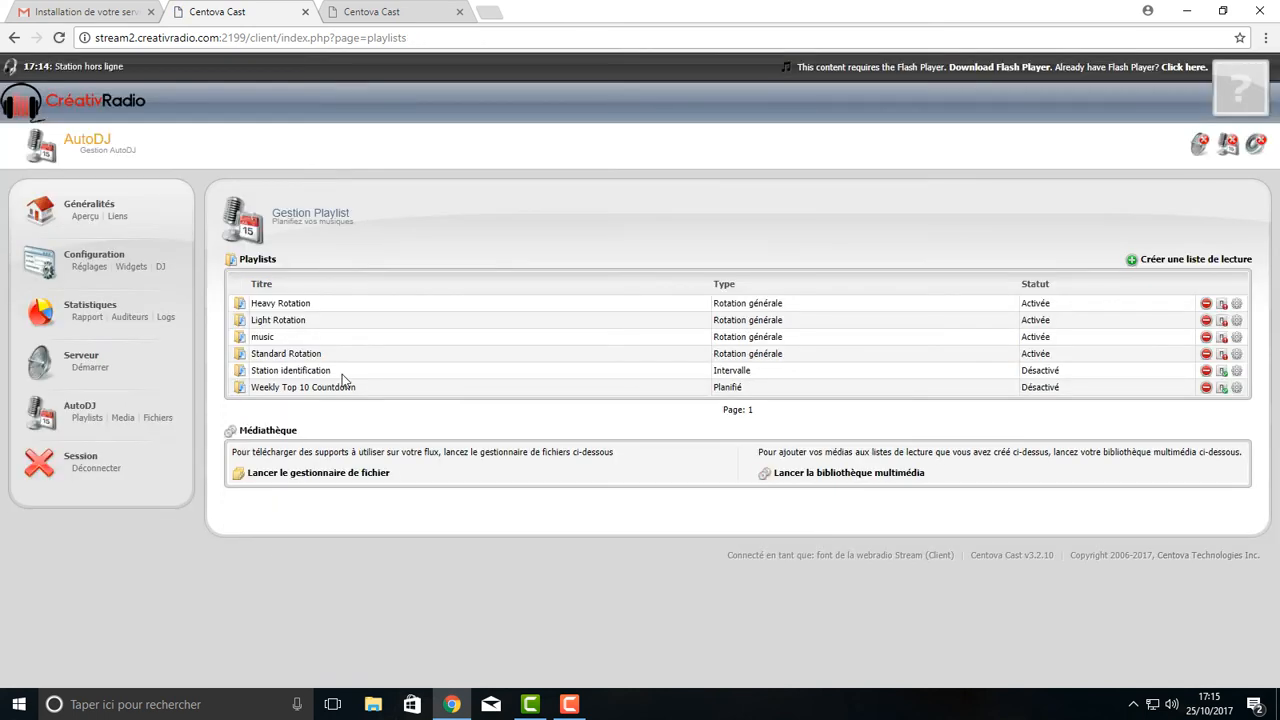
Step: Start another playlist titled jingle with the type Intervalle
{"action": "left_click", "coordinate": [1201, 262]}
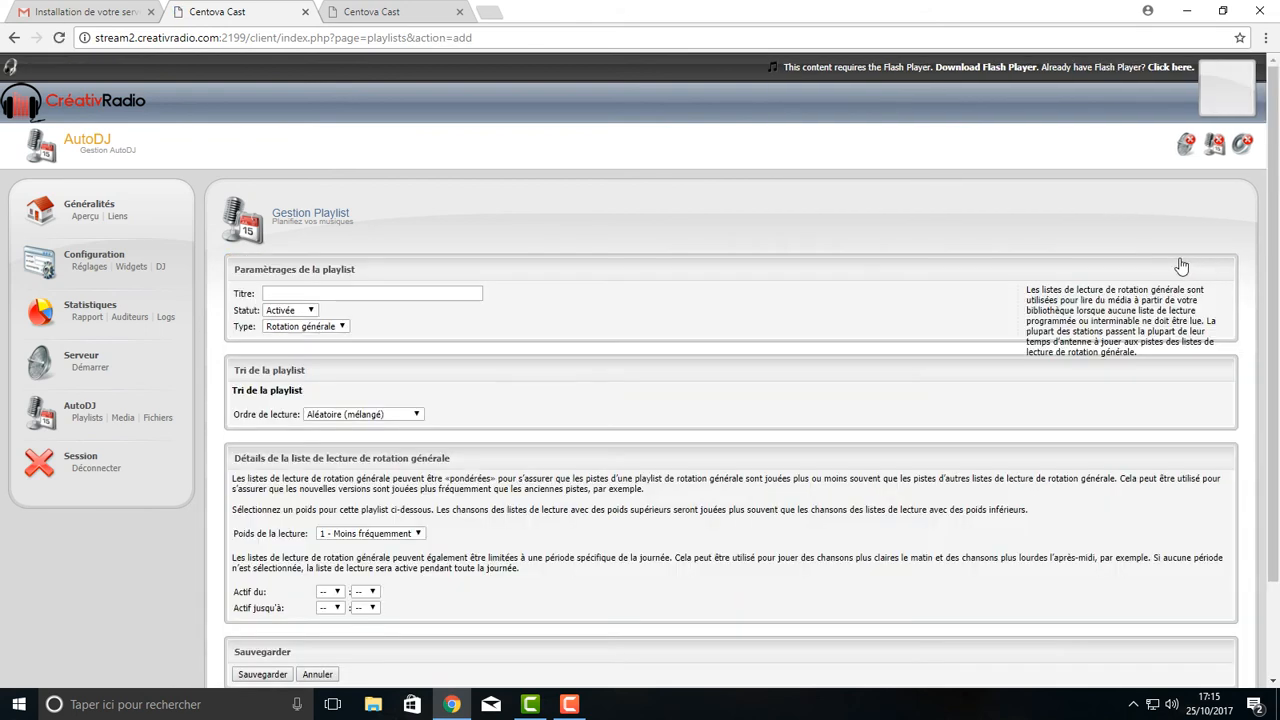
{"action": "left_click", "coordinate": [370, 296]}
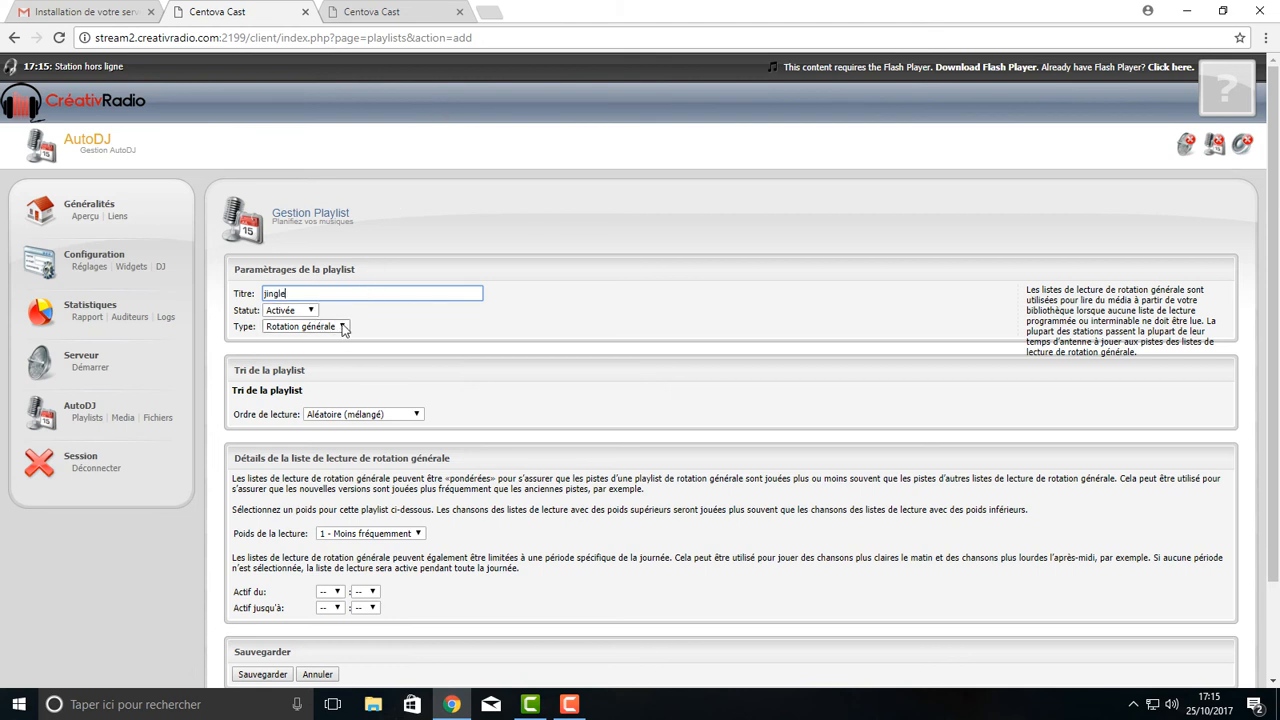
{"action": "left_click", "coordinate": [343, 328]}
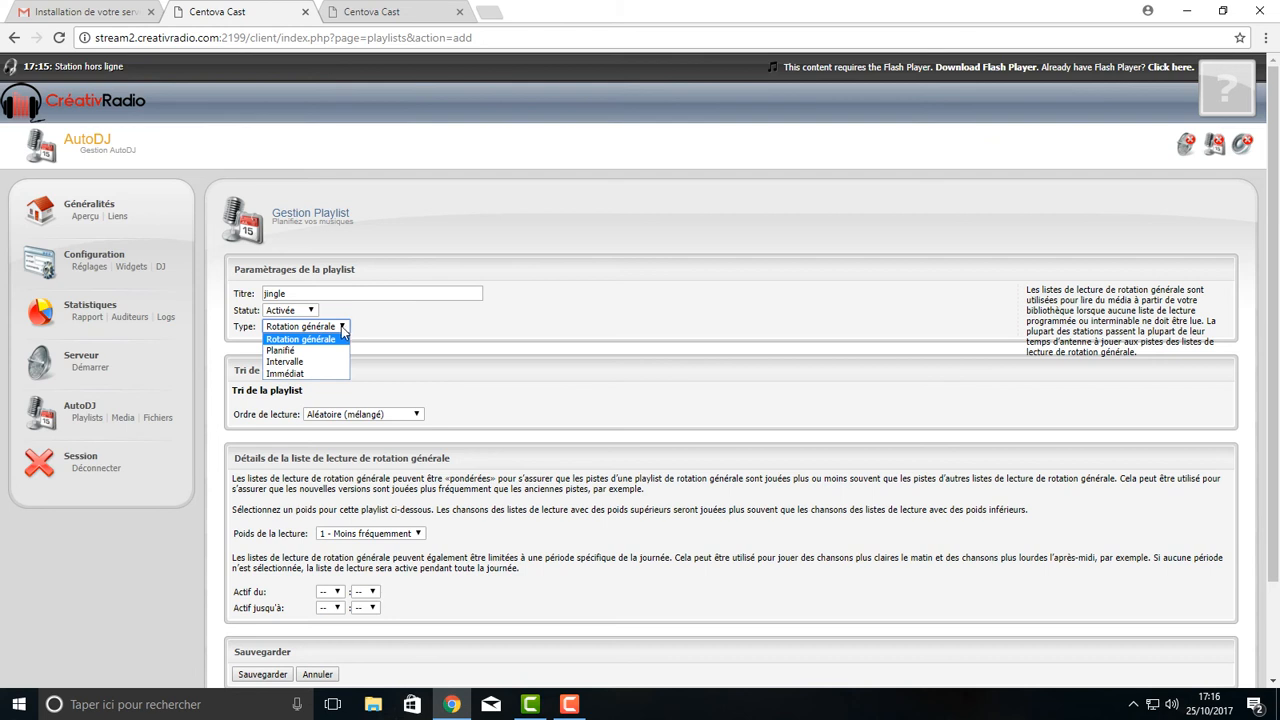
{"action": "left_click", "coordinate": [303, 362]}
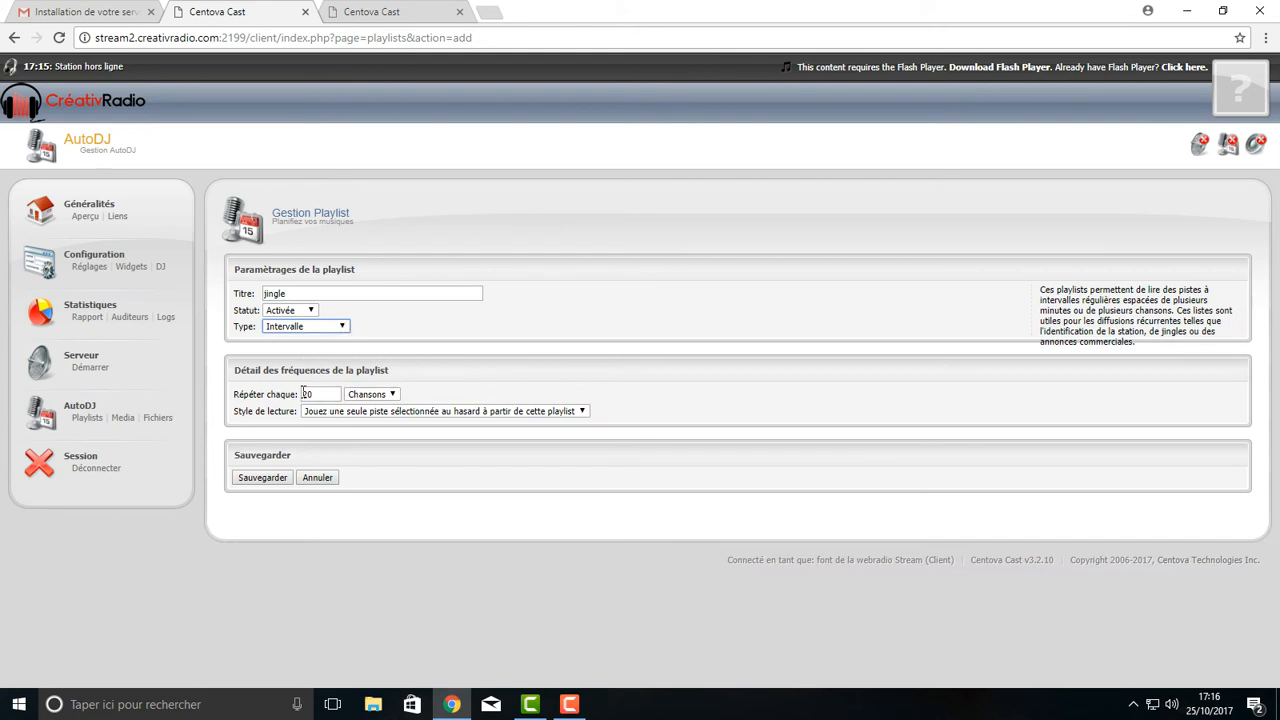
Step: Set the jingle playlist to repeat every 2 songs, playing a single randomly selected track, and save it
{"action": "left_click", "coordinate": [302, 395]}
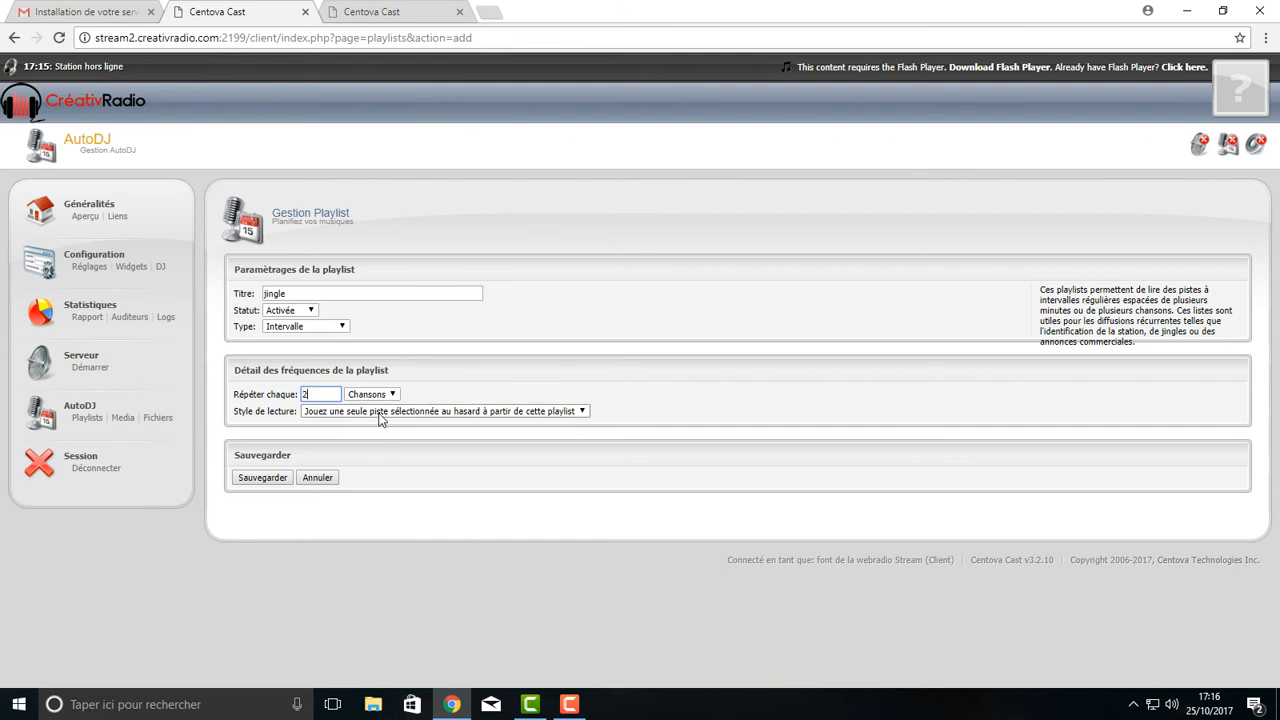
{"action": "left_click", "coordinate": [582, 412]}
{"action": "left_click", "coordinate": [585, 413]}
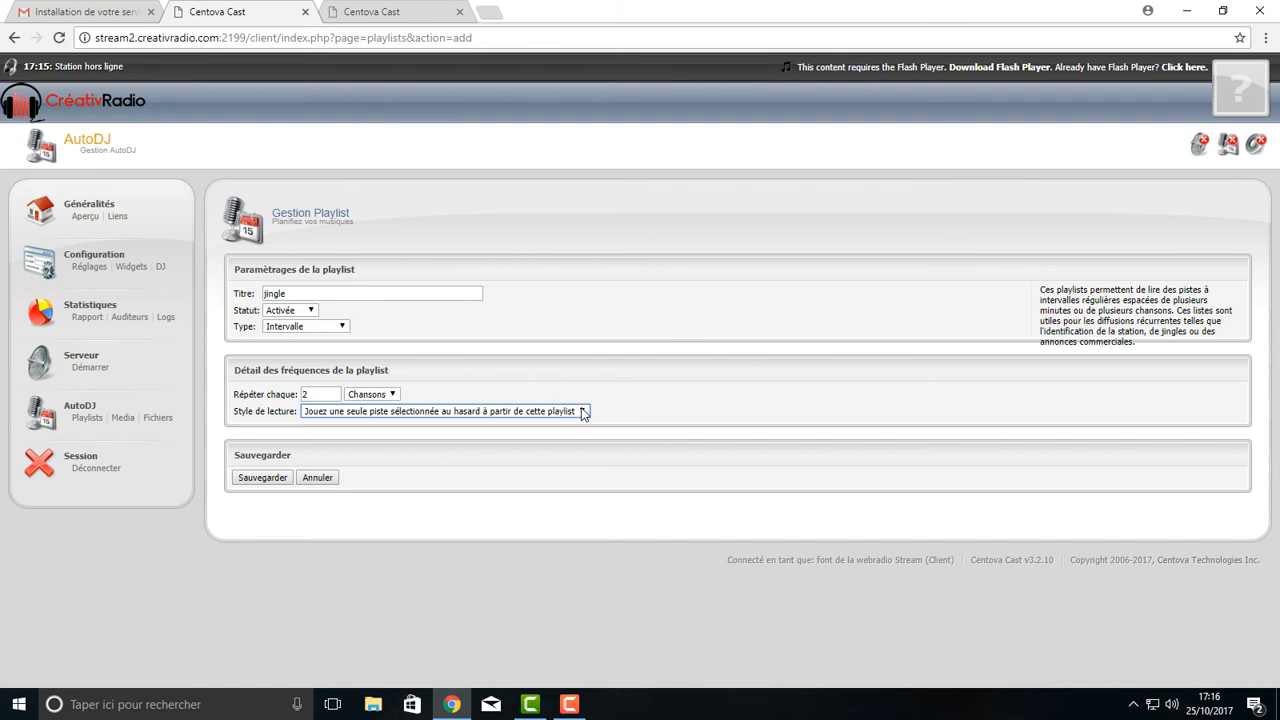
{"action": "left_click", "coordinate": [584, 413]}
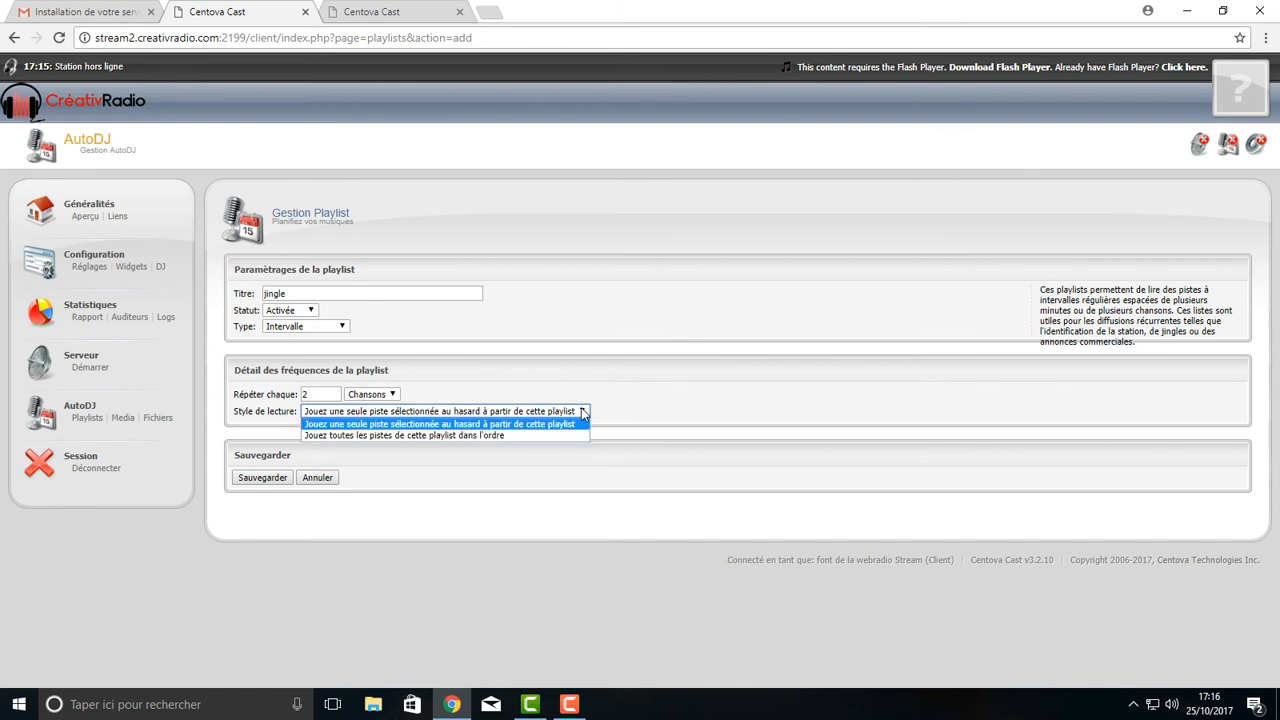
{"action": "left_click", "coordinate": [528, 424]}
{"action": "left_click", "coordinate": [246, 481]}
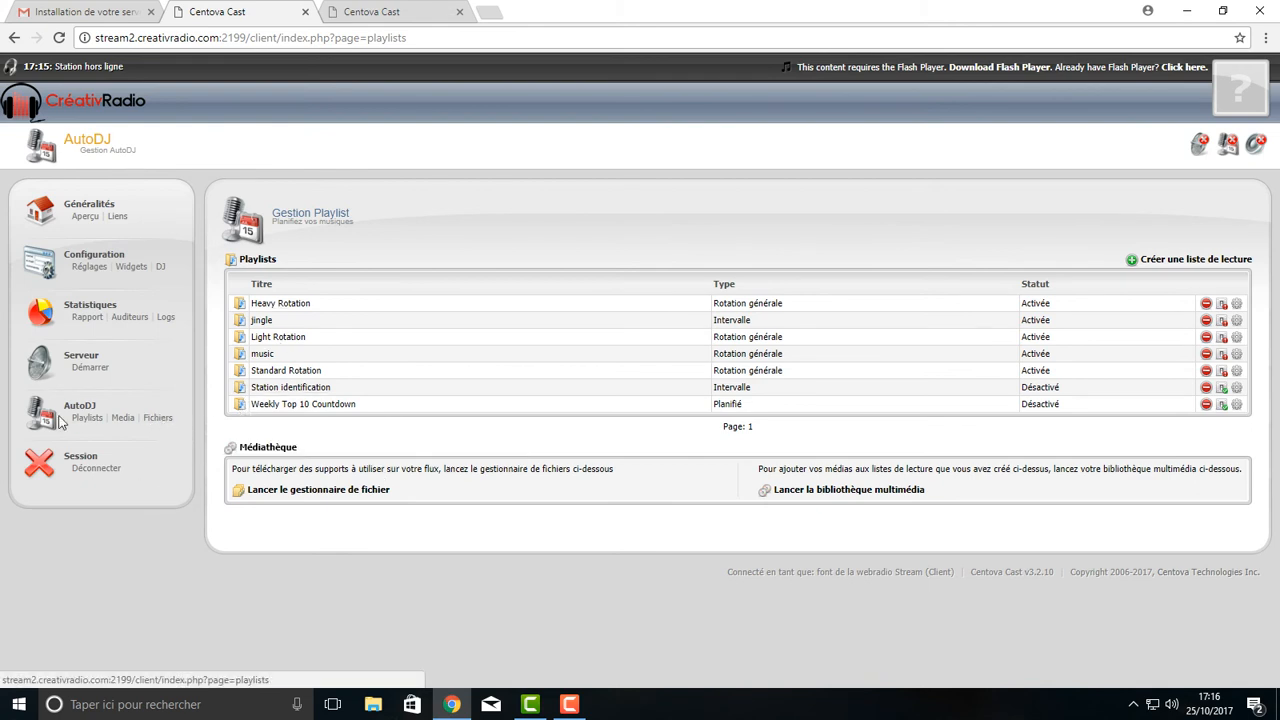
Step: View the jingle and music playlists in the AutoDJ media library and switch the library to browsing by folders
{"action": "left_click", "coordinate": [121, 419]}
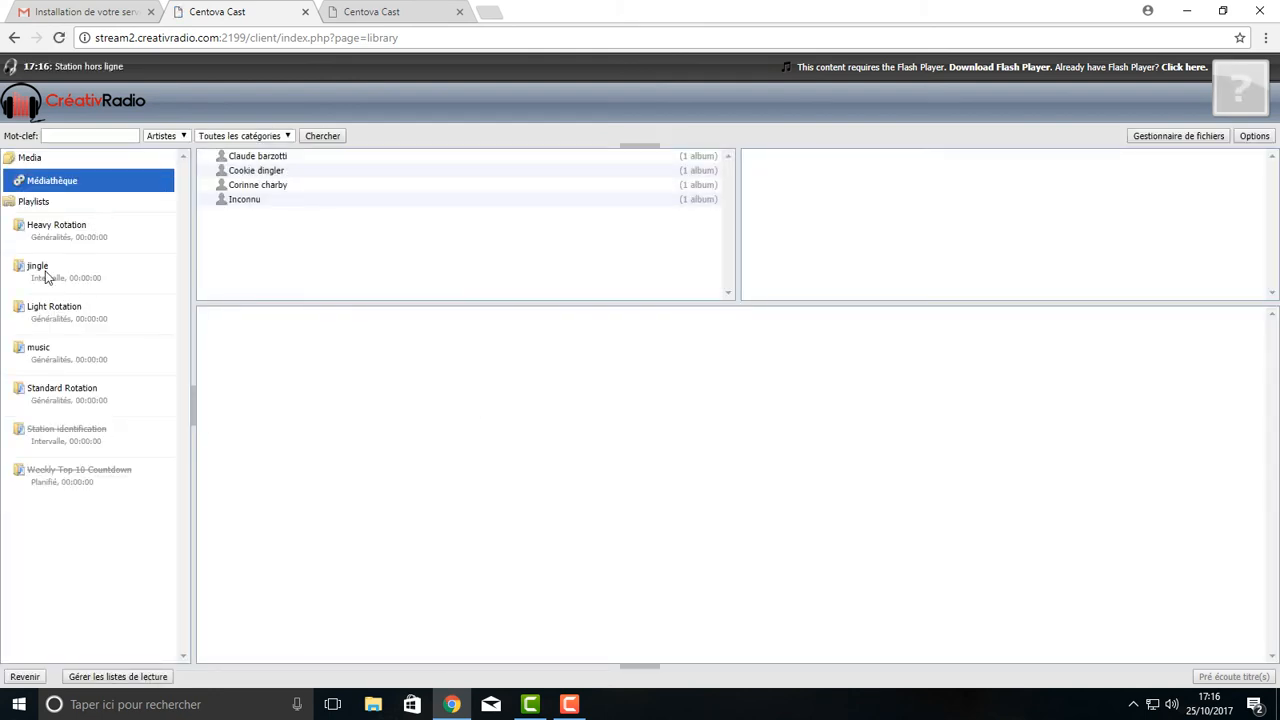
{"action": "left_click", "coordinate": [40, 268]}
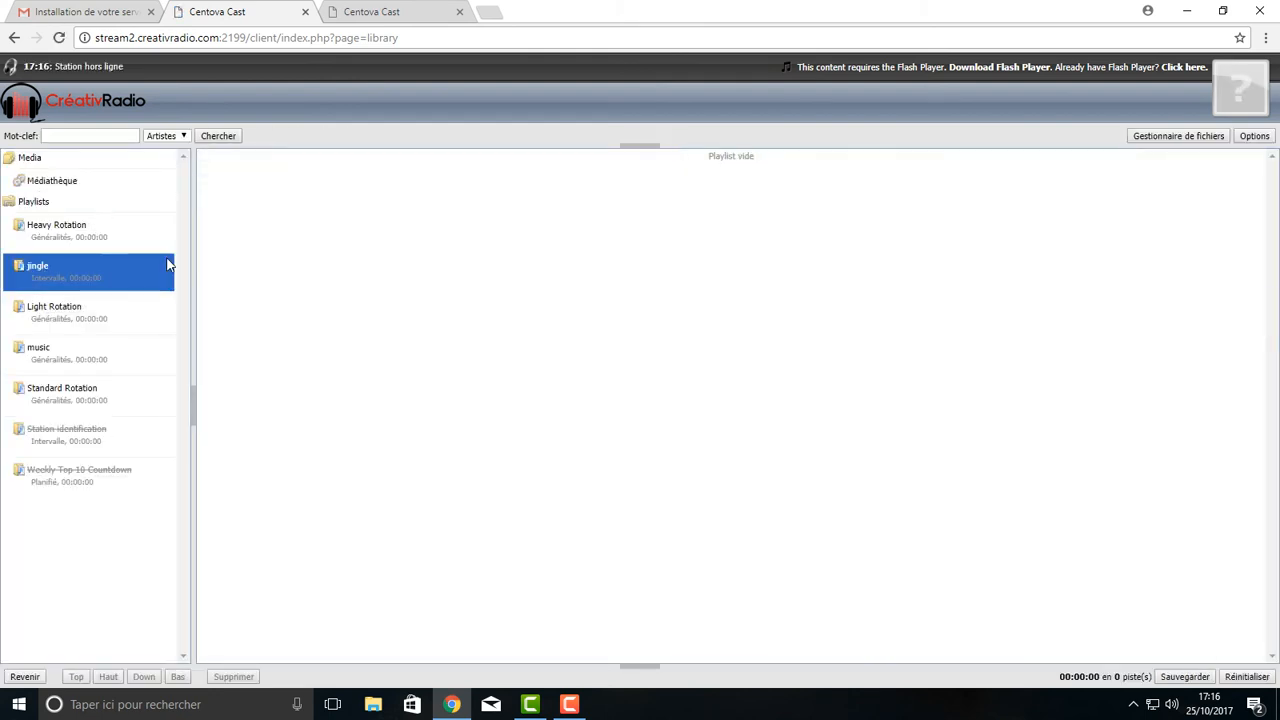
{"action": "left_click", "coordinate": [46, 355]}
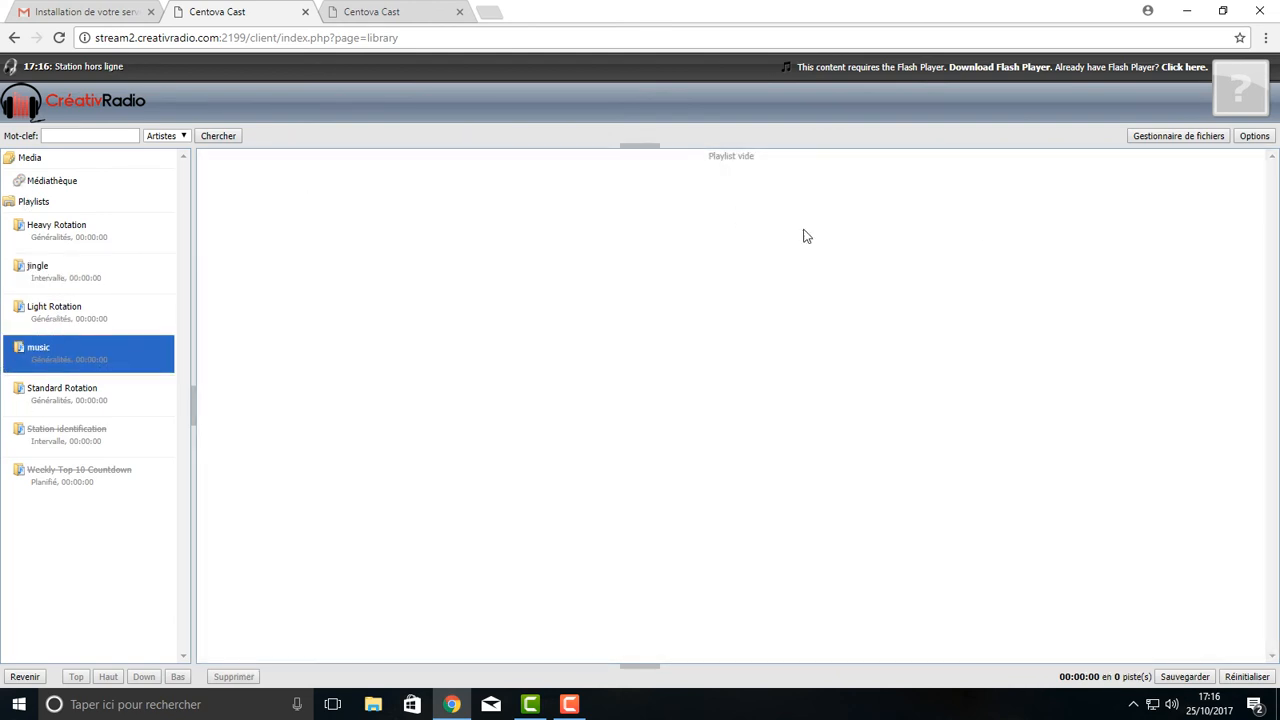
{"action": "left_click", "coordinate": [1254, 136]}
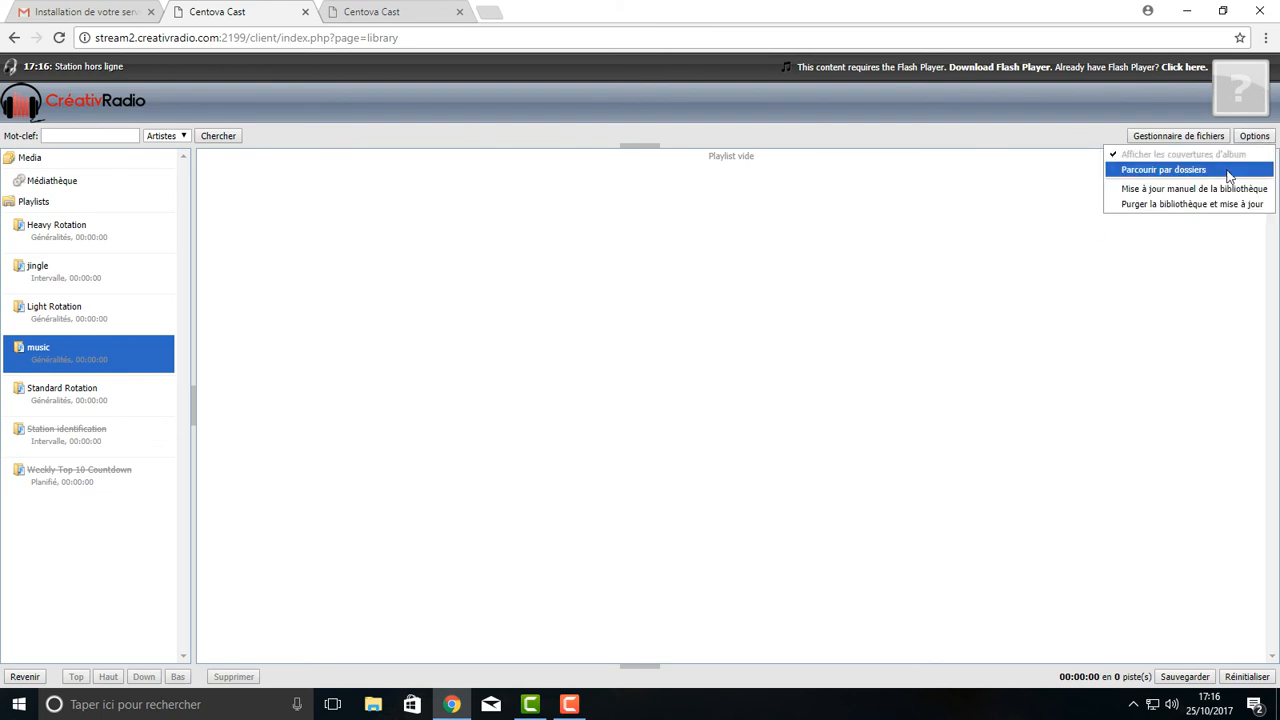
{"action": "left_click", "coordinate": [1228, 172]}
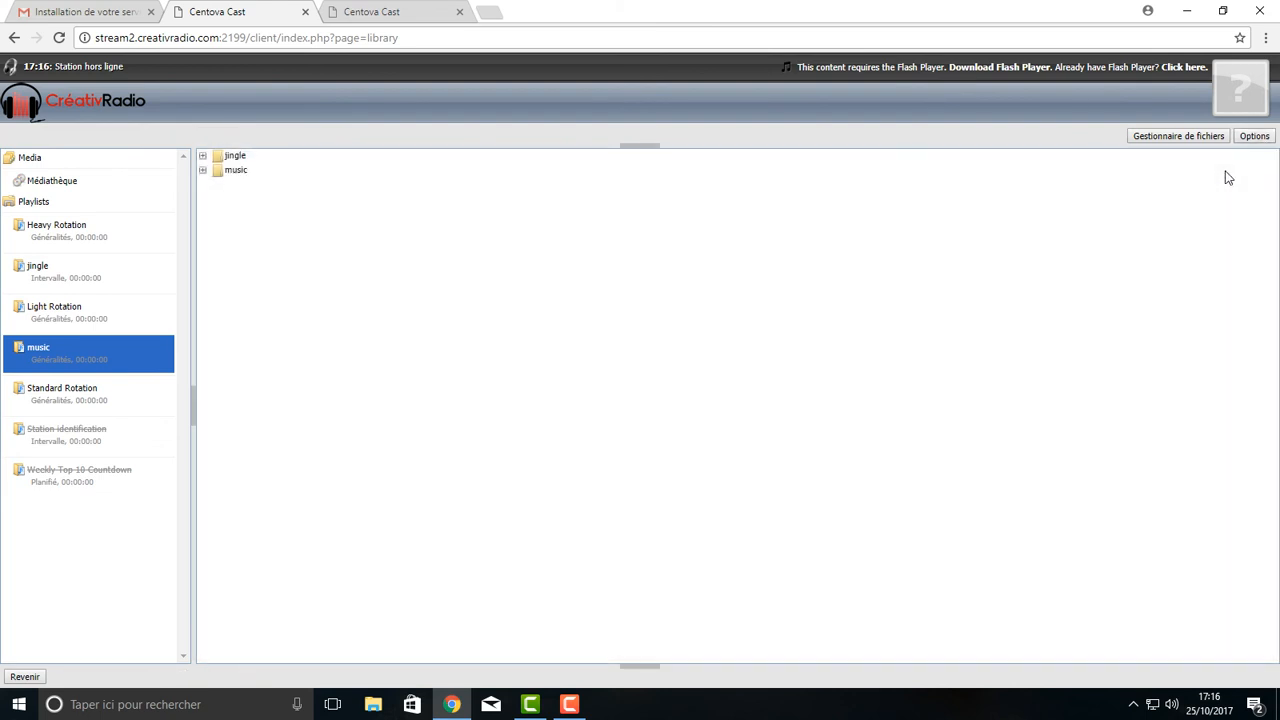
Step: Add Le rital, Femme libérée and Boule de flipper from the music folder to the music playlist
{"action": "double_click", "coordinate": [229, 172]}
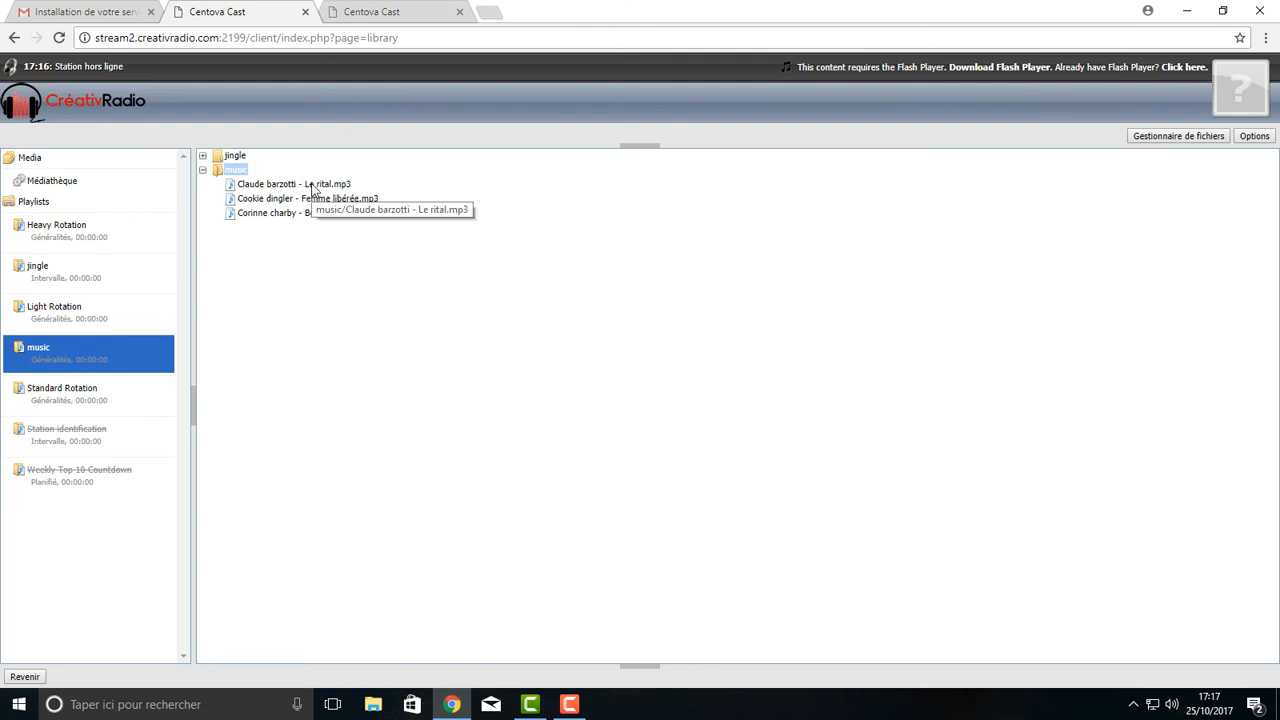
{"action": "left_click", "coordinate": [313, 188]}
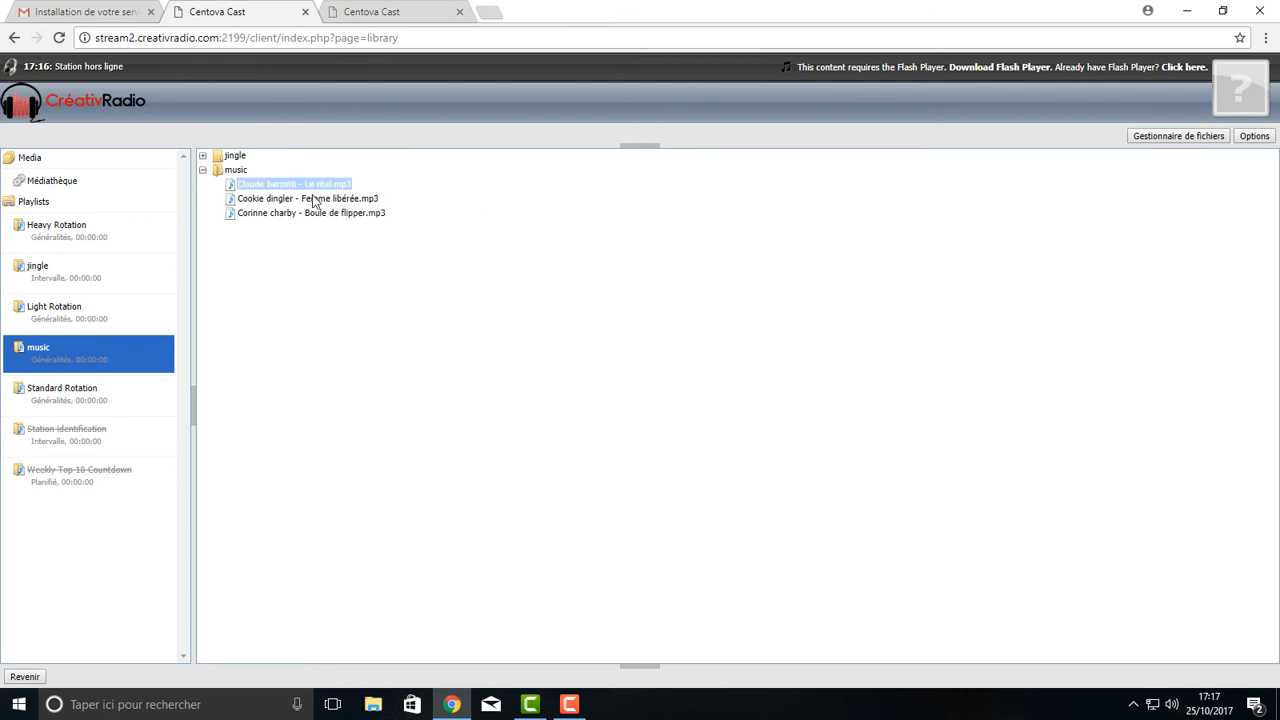
{"action": "left_click", "coordinate": [314, 199], "text": "ctrl"}
{"action": "left_click", "coordinate": [318, 214], "text": "ctrl"}
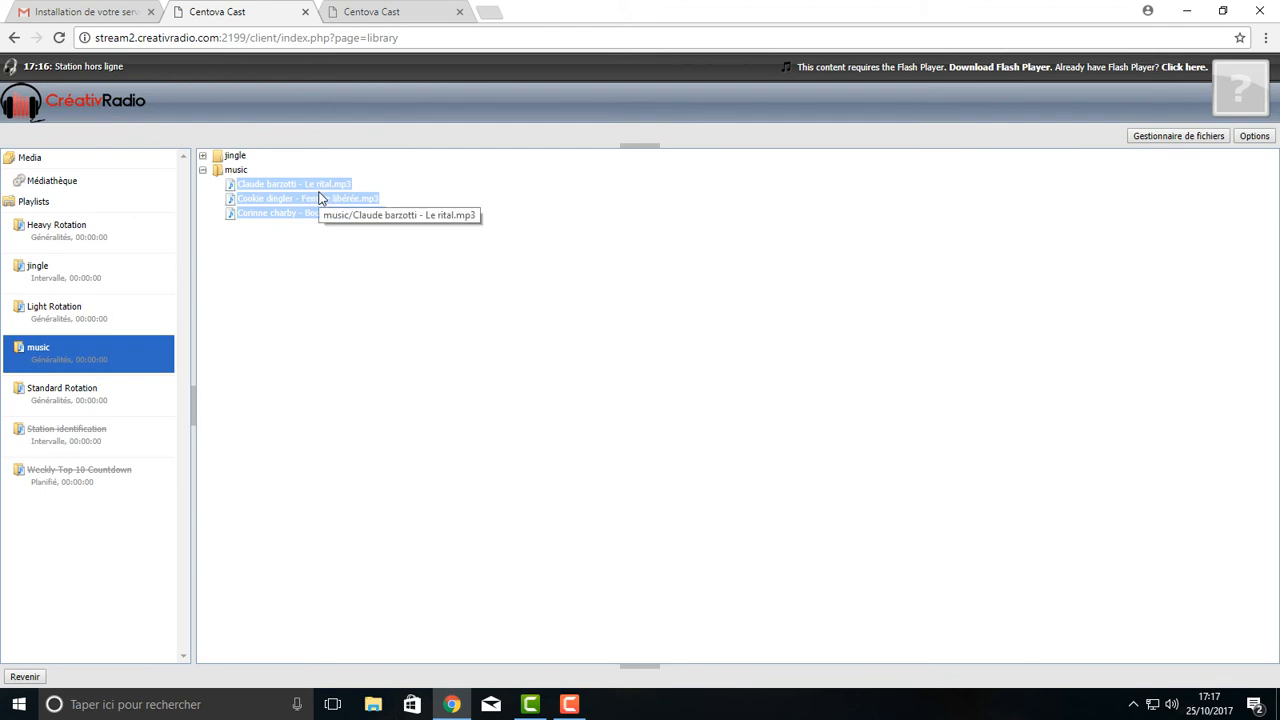
{"action": "left_click_drag", "start_coordinate": [320, 198], "coordinate": [94, 358]}
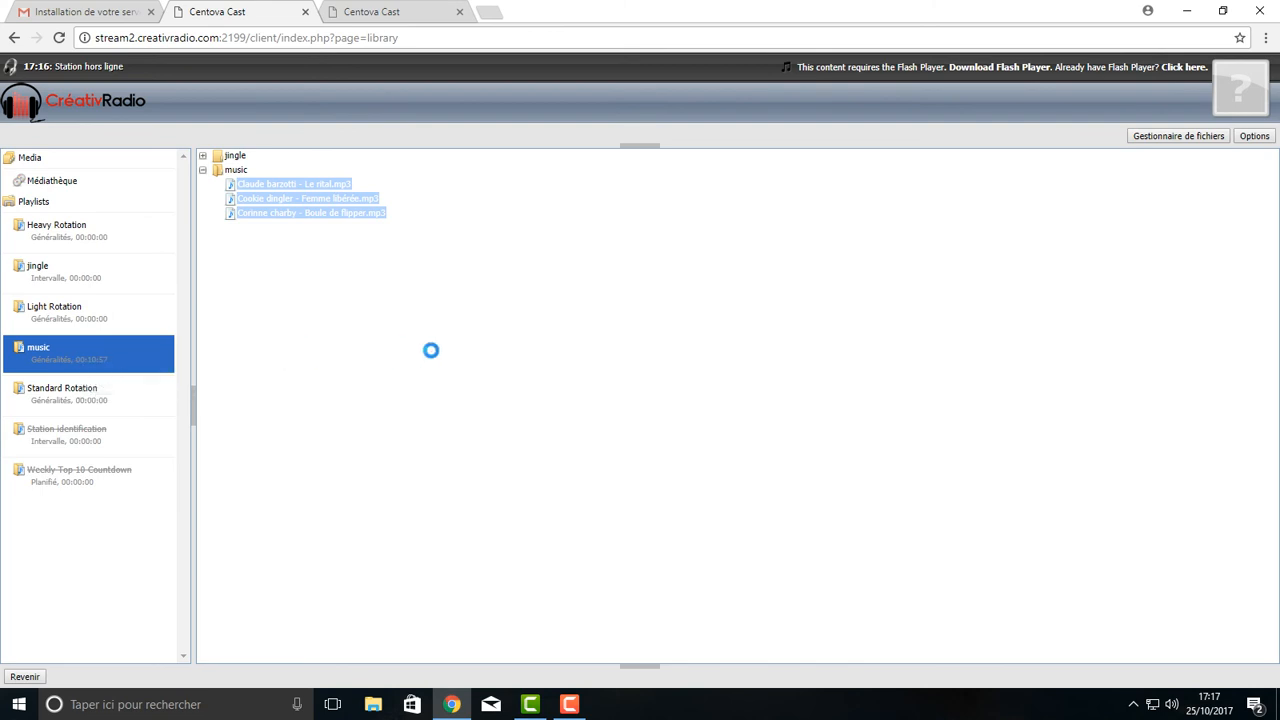
Step: Browse the library by folders again and add jingle canular.mp3 from the jingle folder to the jingle playlist
{"action": "left_click", "coordinate": [64, 276]}
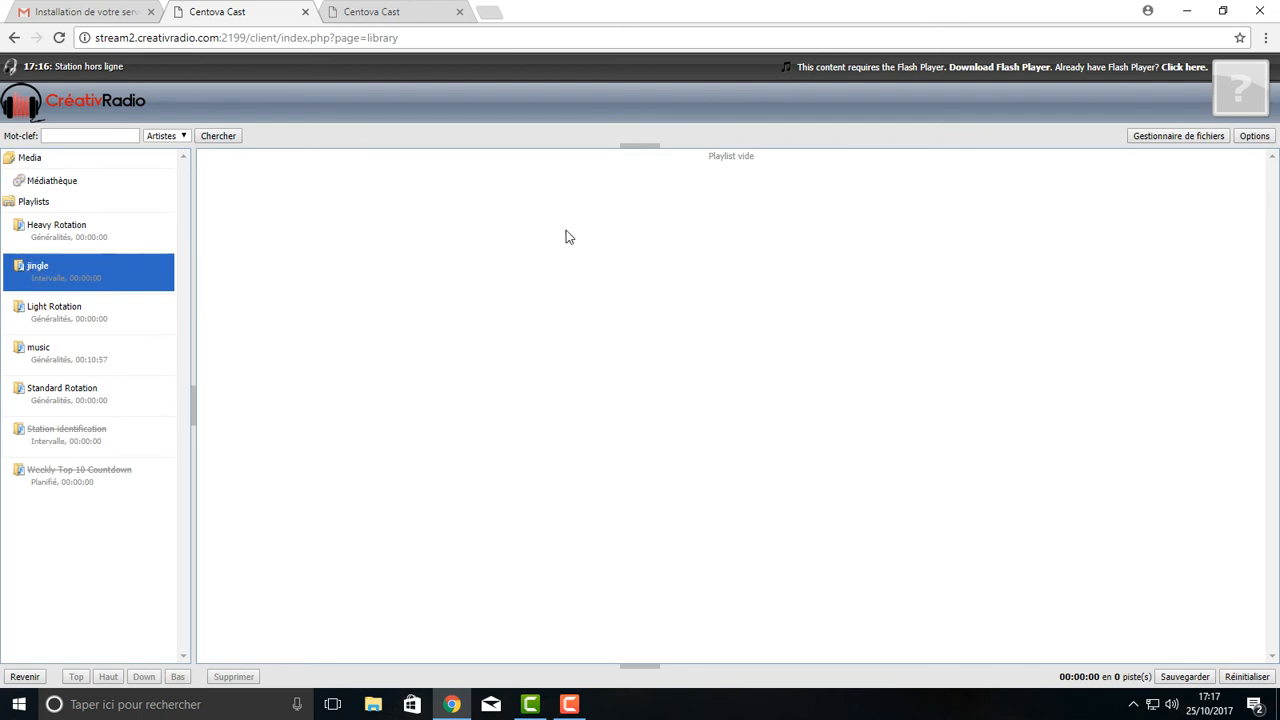
{"action": "left_click", "coordinate": [1254, 135]}
{"action": "left_click", "coordinate": [1200, 169]}
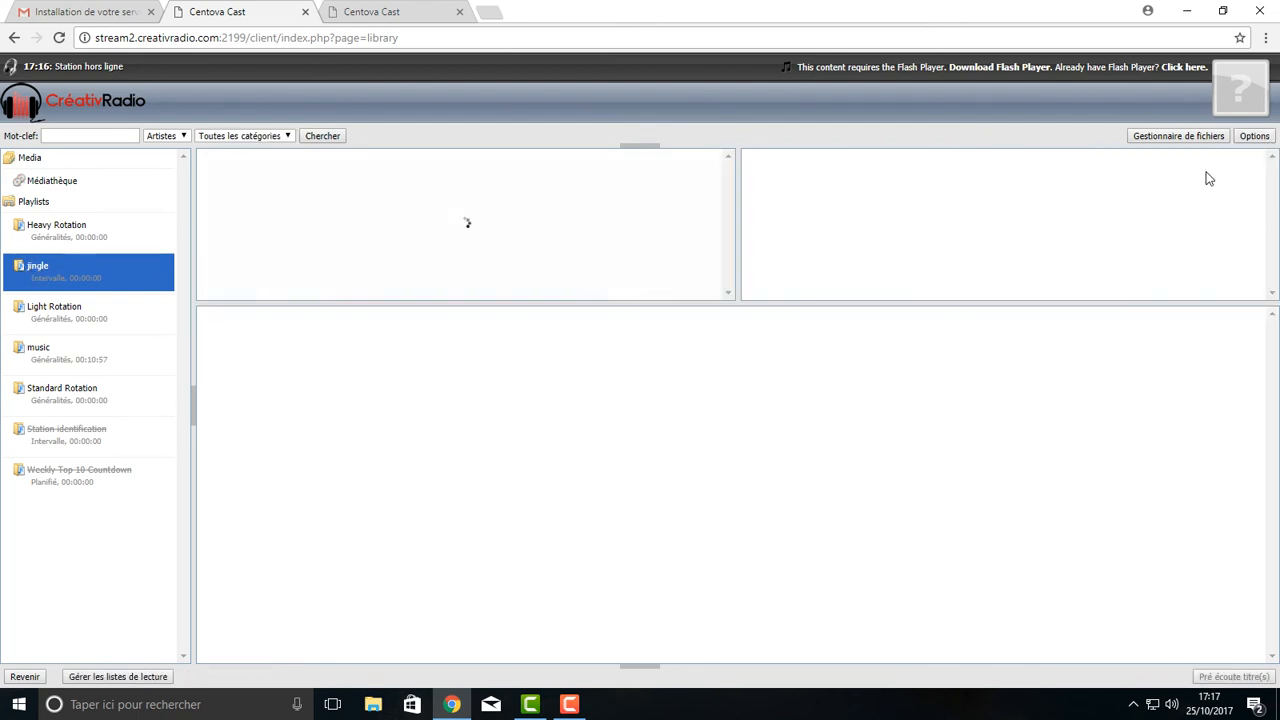
{"action": "left_click", "coordinate": [1252, 136]}
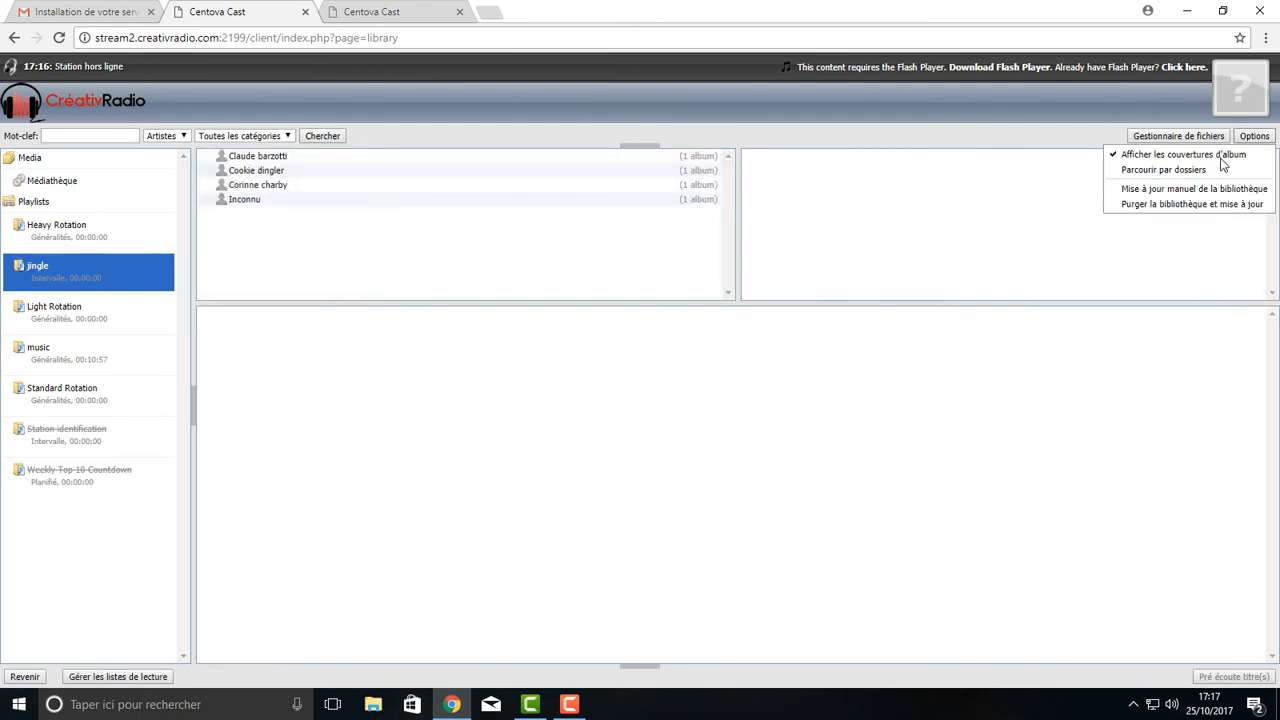
{"action": "left_click", "coordinate": [1210, 170]}
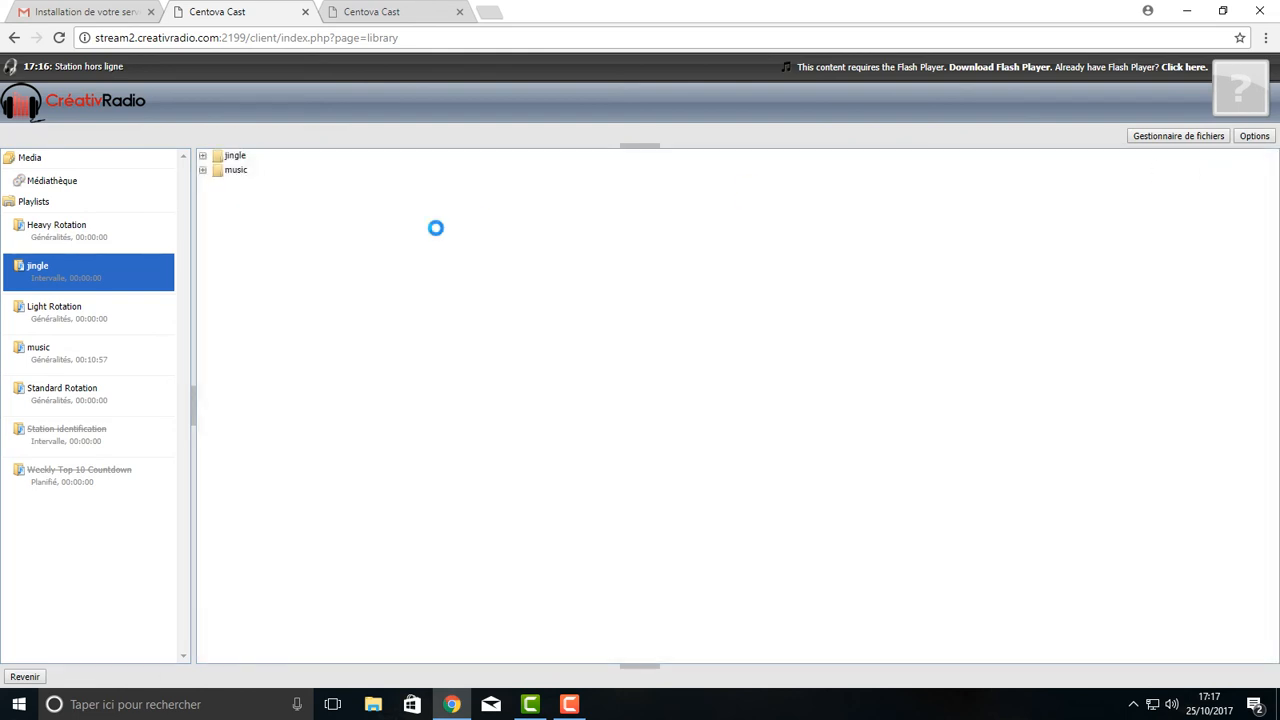
{"action": "double_click", "coordinate": [236, 157]}
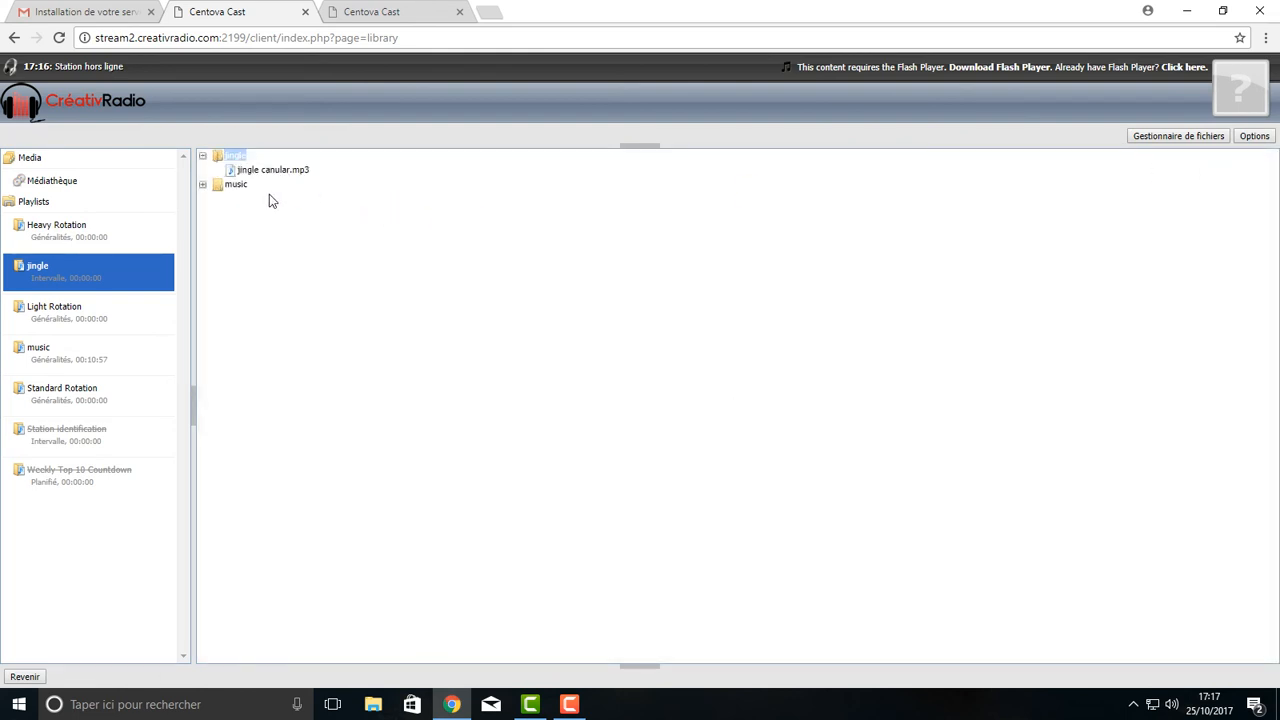
{"action": "left_click_drag", "start_coordinate": [270, 170], "coordinate": [82, 285]}
Step: Leave the media library and open the music playlist's settings from the AutoDJ playlists
{"action": "left_click", "coordinate": [22, 677]}
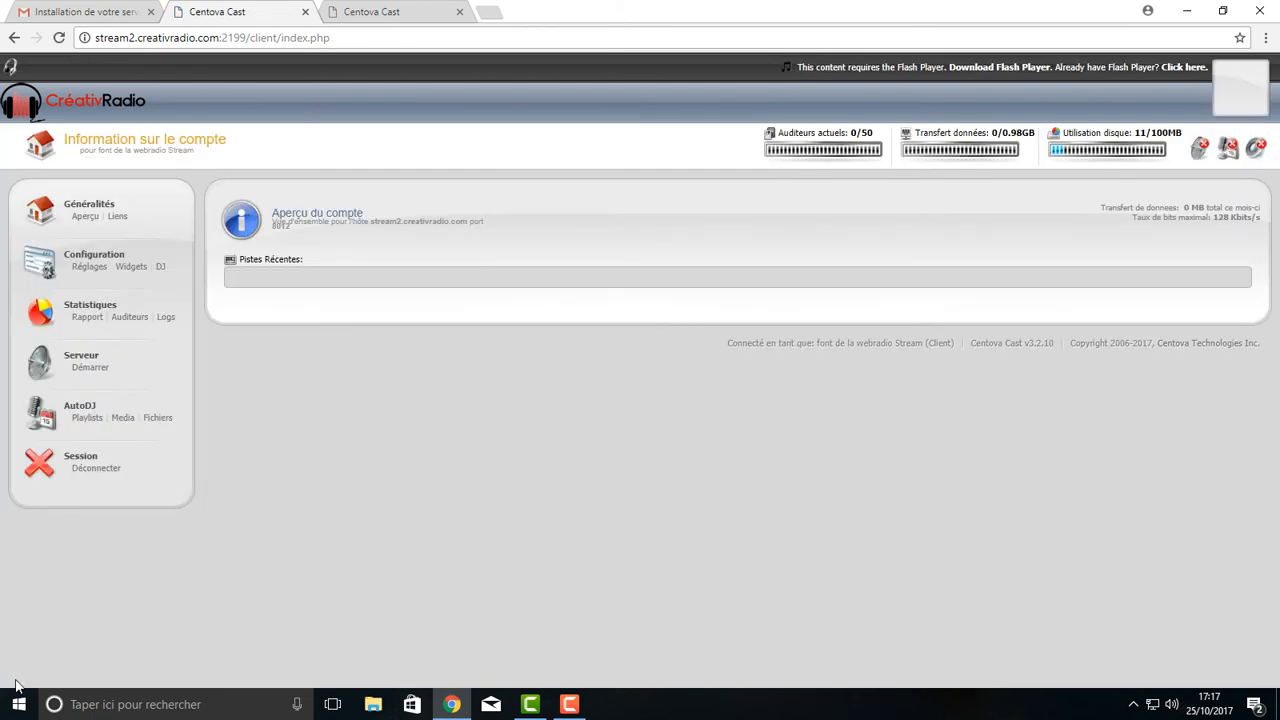
{"action": "left_click", "coordinate": [88, 420]}
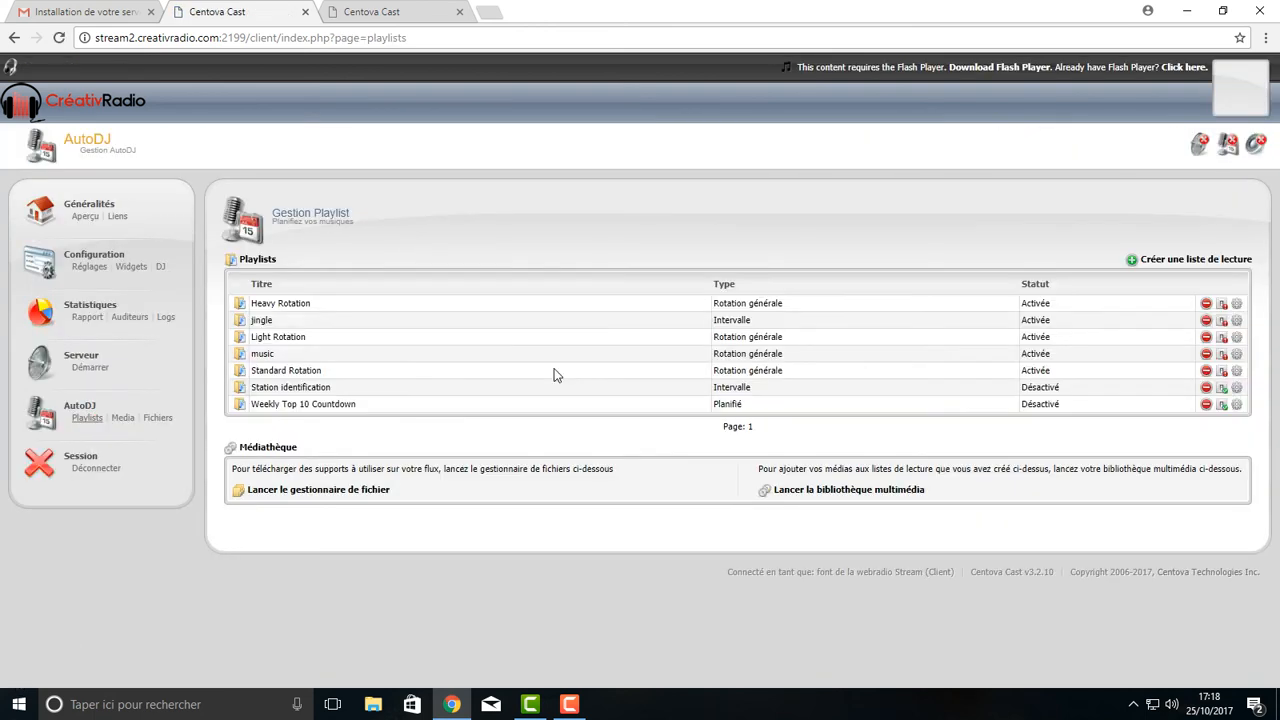
{"action": "left_click", "coordinate": [263, 355]}
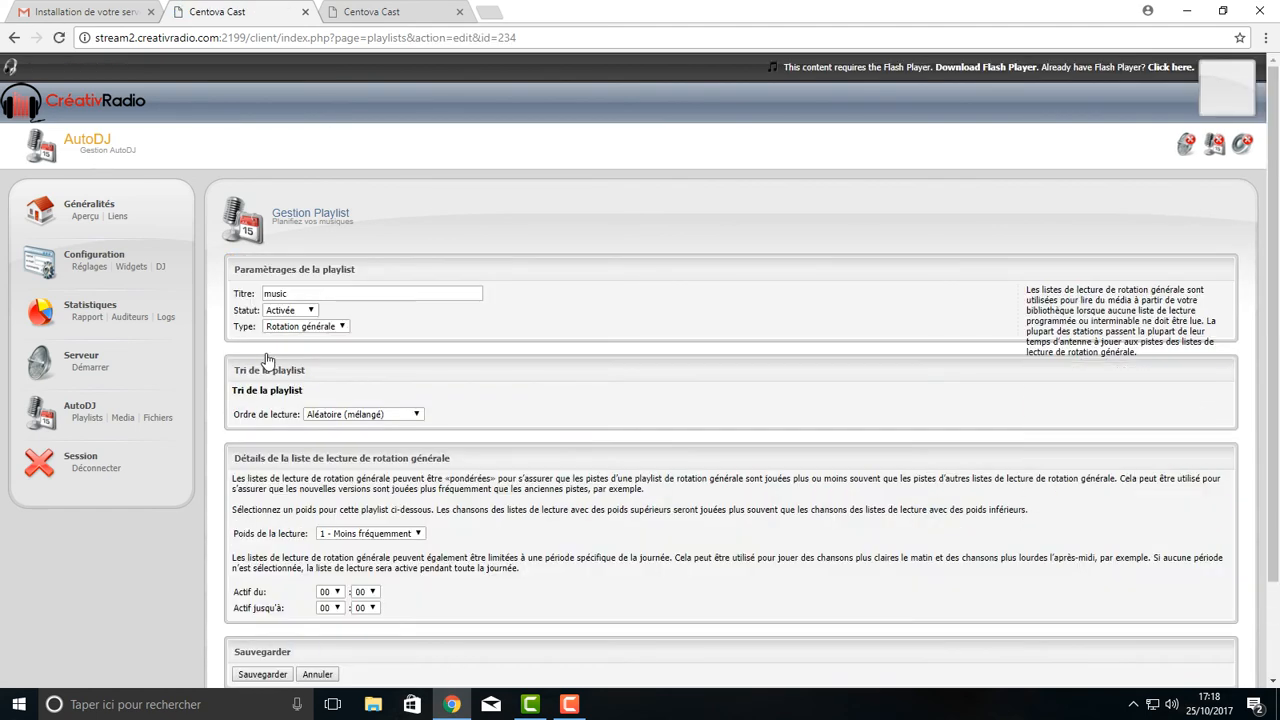
Step: Review the music playlist's playback order, rotation weight and active-hours settings
{"action": "scroll", "coordinate": [300, 360], "scroll_direction": "down", "scroll_amount": 1}
{"action": "scroll", "coordinate": [597, 455], "scroll_direction": "up", "scroll_amount": 1}
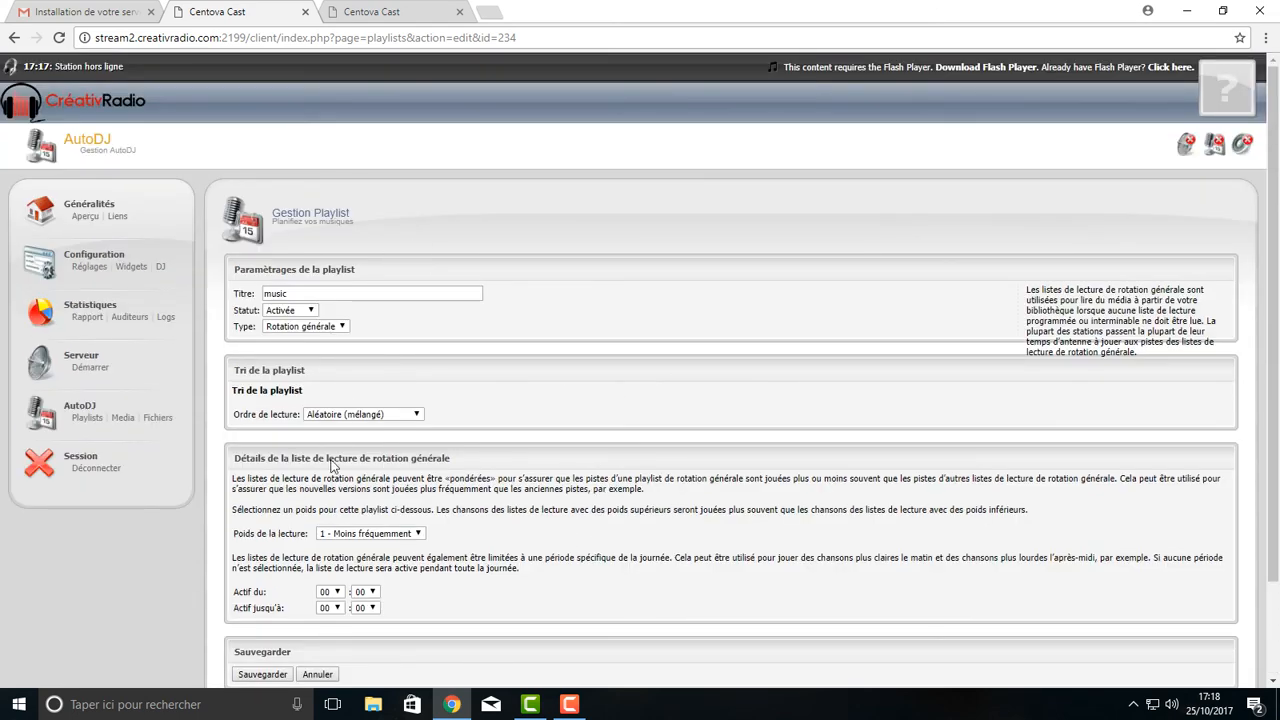
{"action": "scroll", "coordinate": [401, 444], "scroll_direction": "down", "scroll_amount": 1}
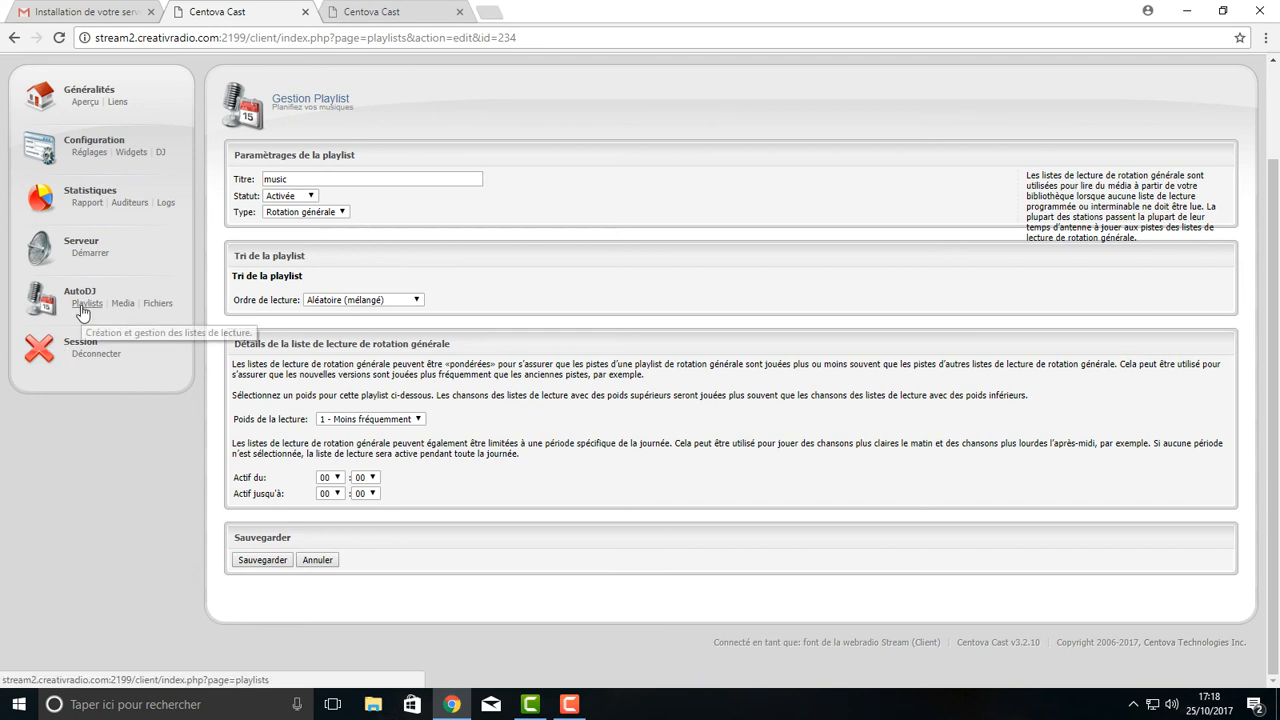
{"action": "scroll", "coordinate": [83, 313], "scroll_direction": "up", "scroll_amount": 1}
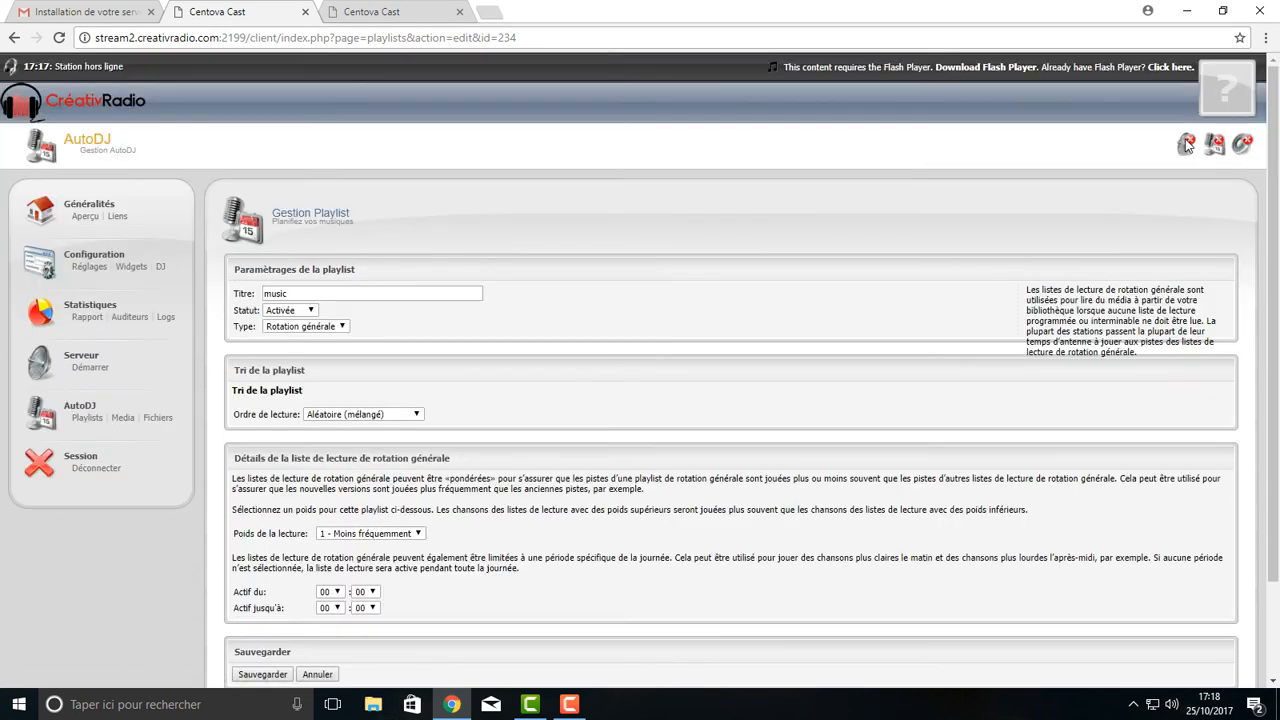
Step: Start the streaming server and return to the account overview
{"action": "left_click_drag", "start_coordinate": [1172, 145], "coordinate": [1250, 150]}
{"action": "left_click", "coordinate": [1125, 145]}
{"action": "left_click", "coordinate": [102, 368]}
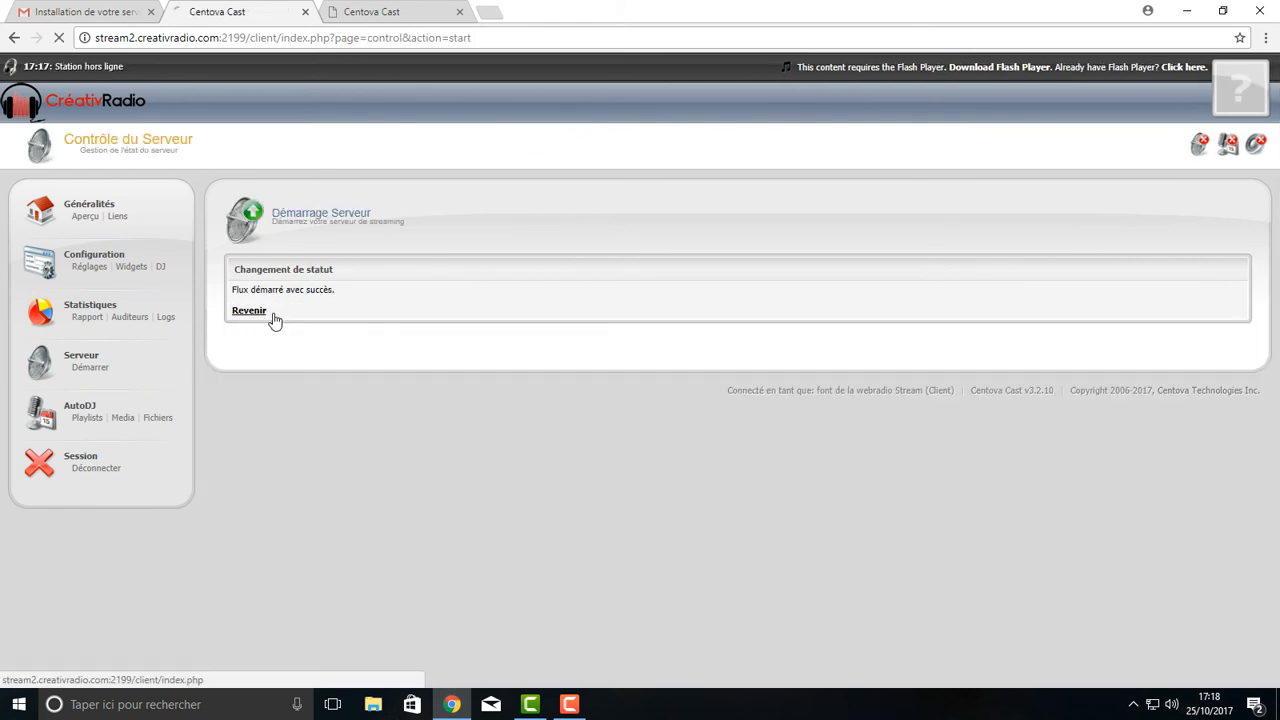
{"action": "left_click", "coordinate": [258, 312]}
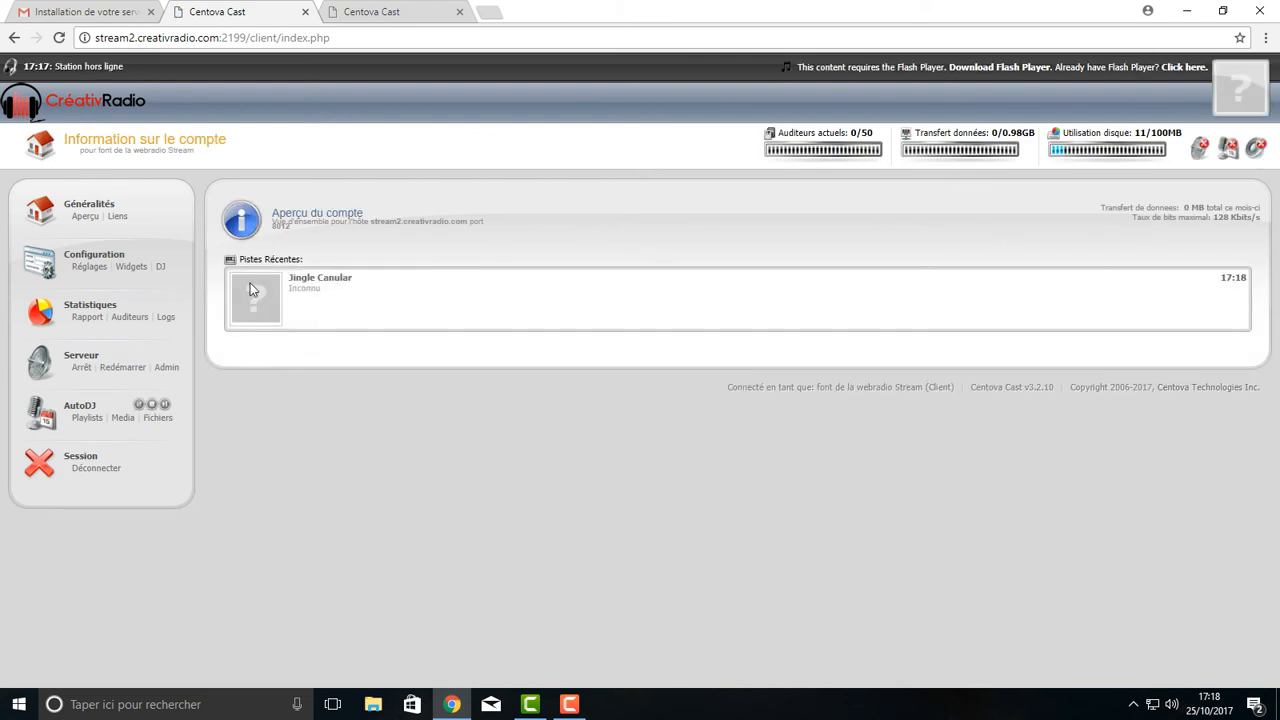
Step: Enable the Flash player for the panel, allow the site to run Flash, and play the live stream
{"action": "triple_click", "coordinate": [331, 279]}
{"action": "left_click", "coordinate": [397, 287]}
{"action": "left_click", "coordinate": [1192, 68]}
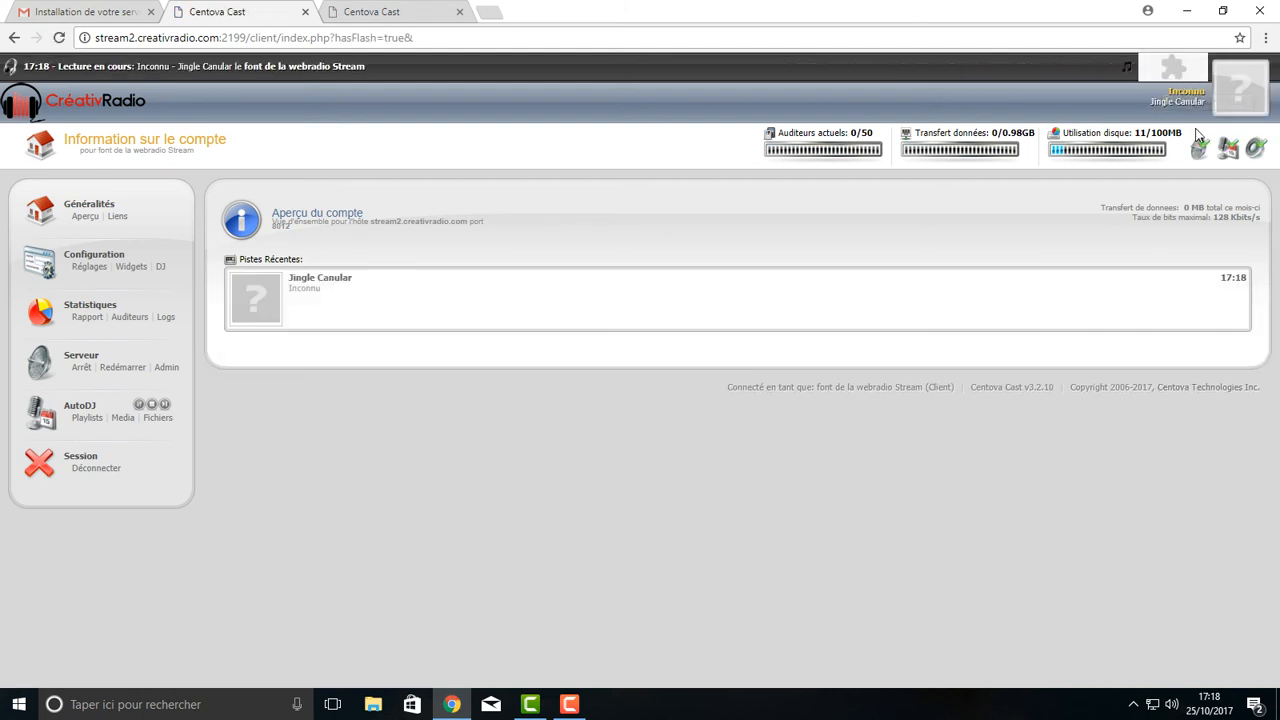
{"action": "left_click", "coordinate": [1176, 72]}
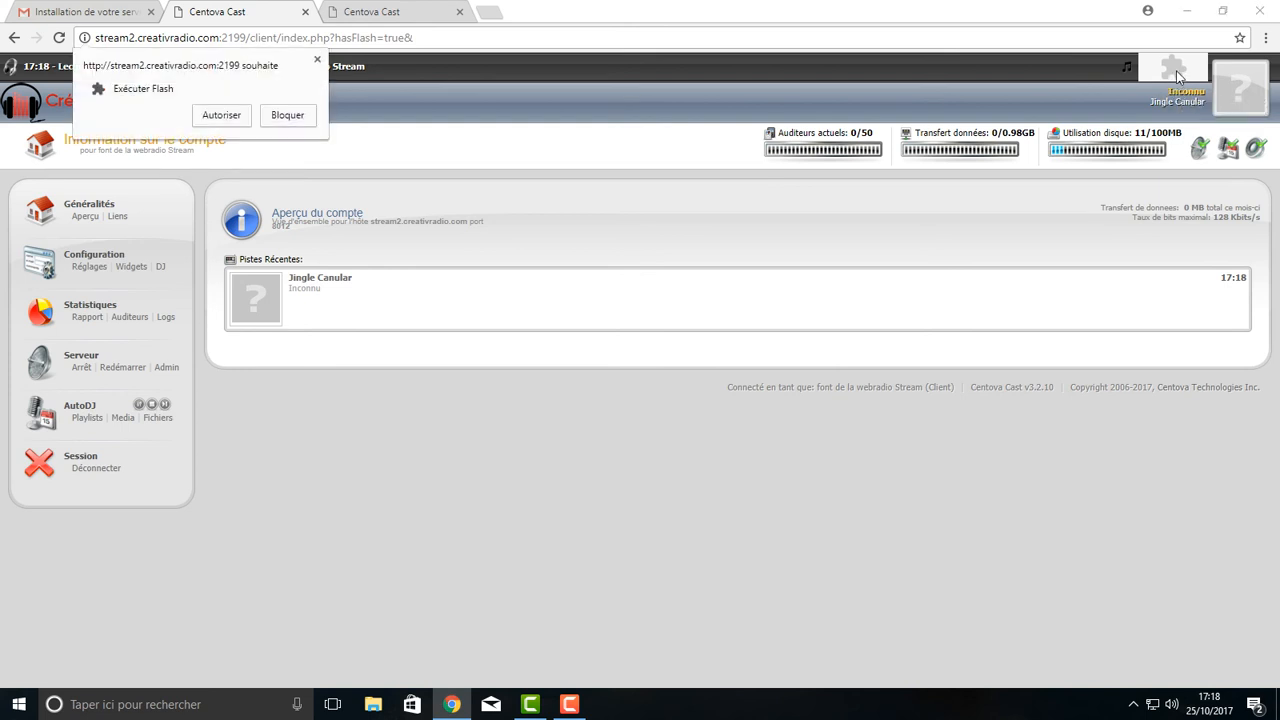
{"action": "left_click", "coordinate": [222, 115]}
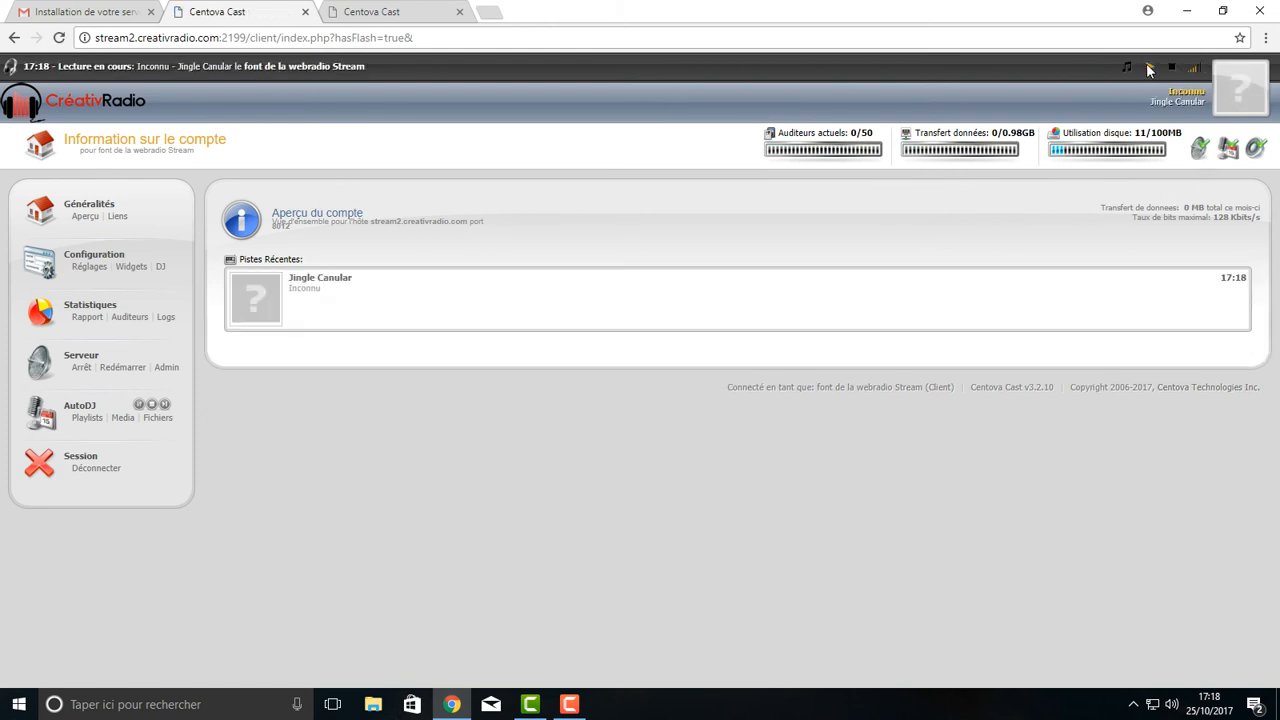
{"action": "left_click", "coordinate": [1149, 68]}
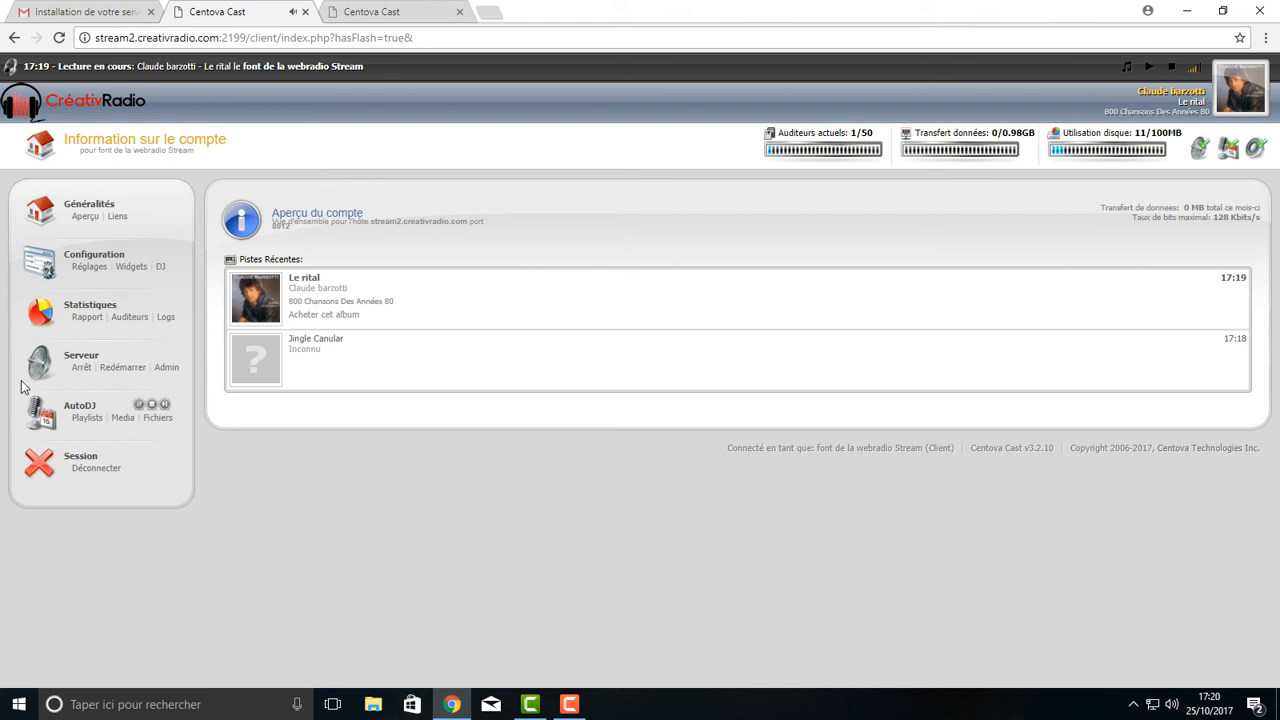
Step: Look at the jingle and music folders in the AutoDJ file manager and return to the account overview
{"action": "left_click", "coordinate": [162, 420]}
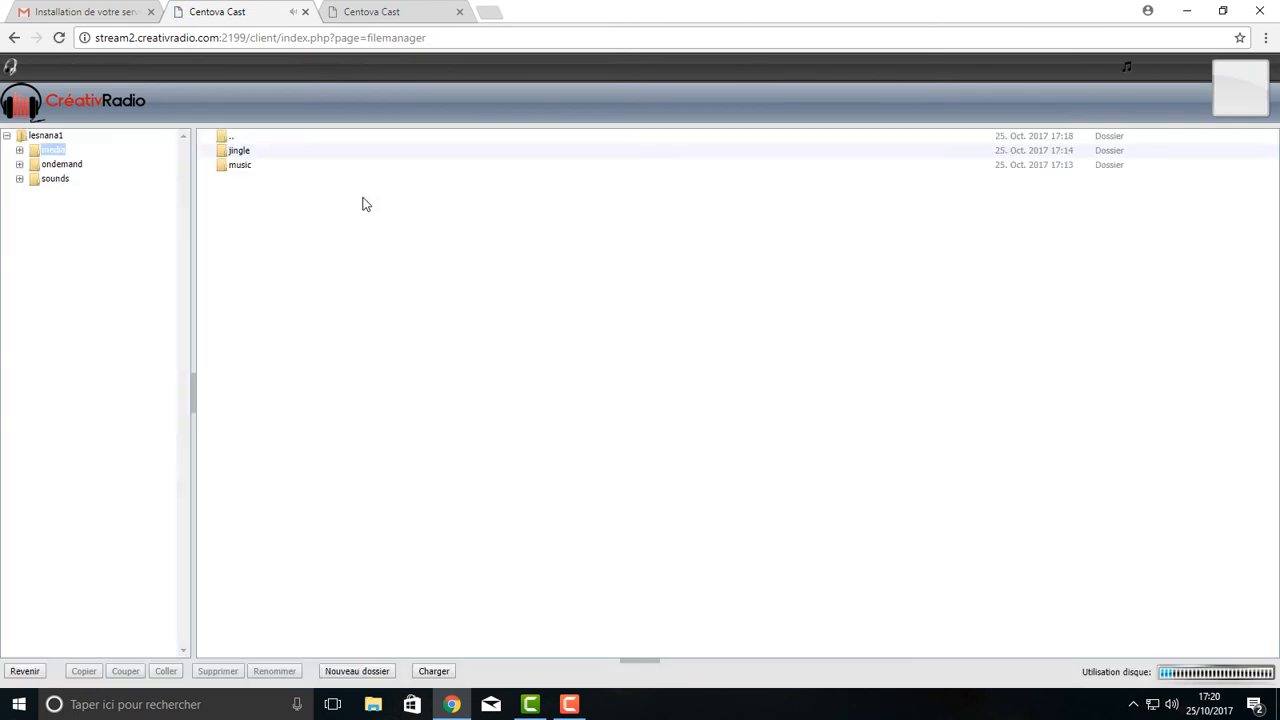
{"action": "left_click", "coordinate": [268, 167]}
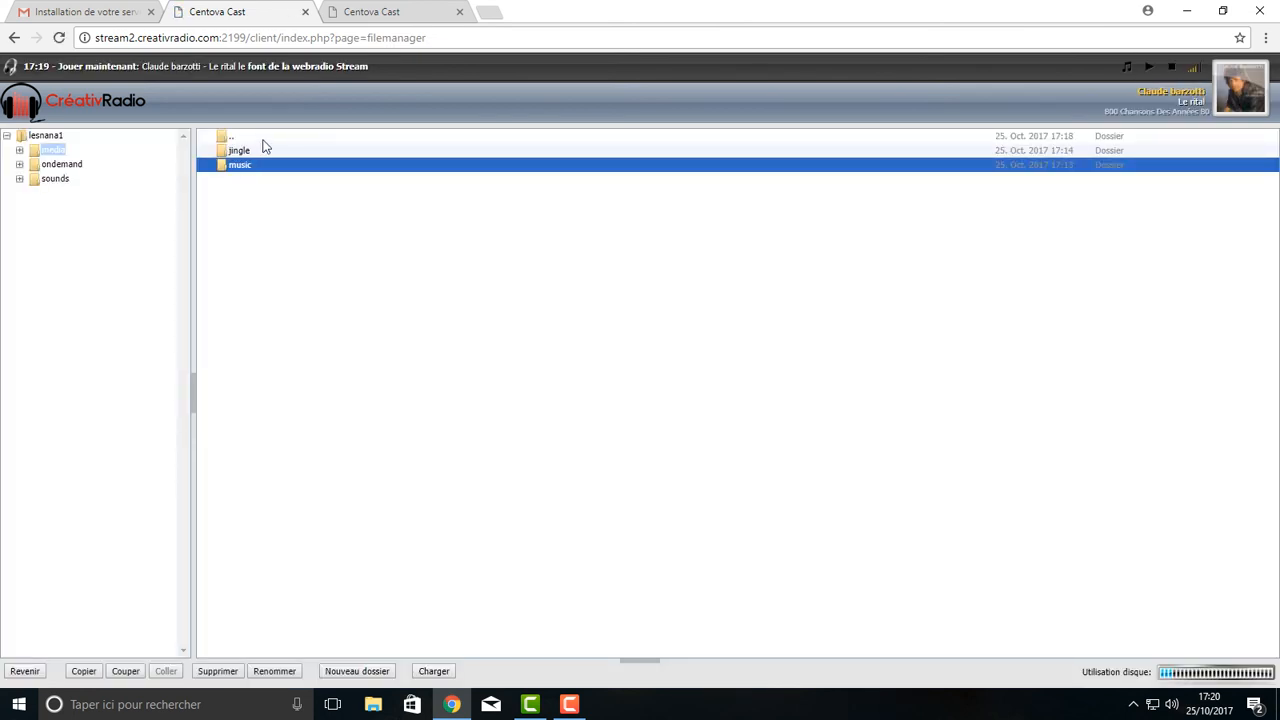
{"action": "left_click", "coordinate": [262, 148]}
{"action": "left_click", "coordinate": [265, 166]}
{"action": "left_click", "coordinate": [33, 671]}
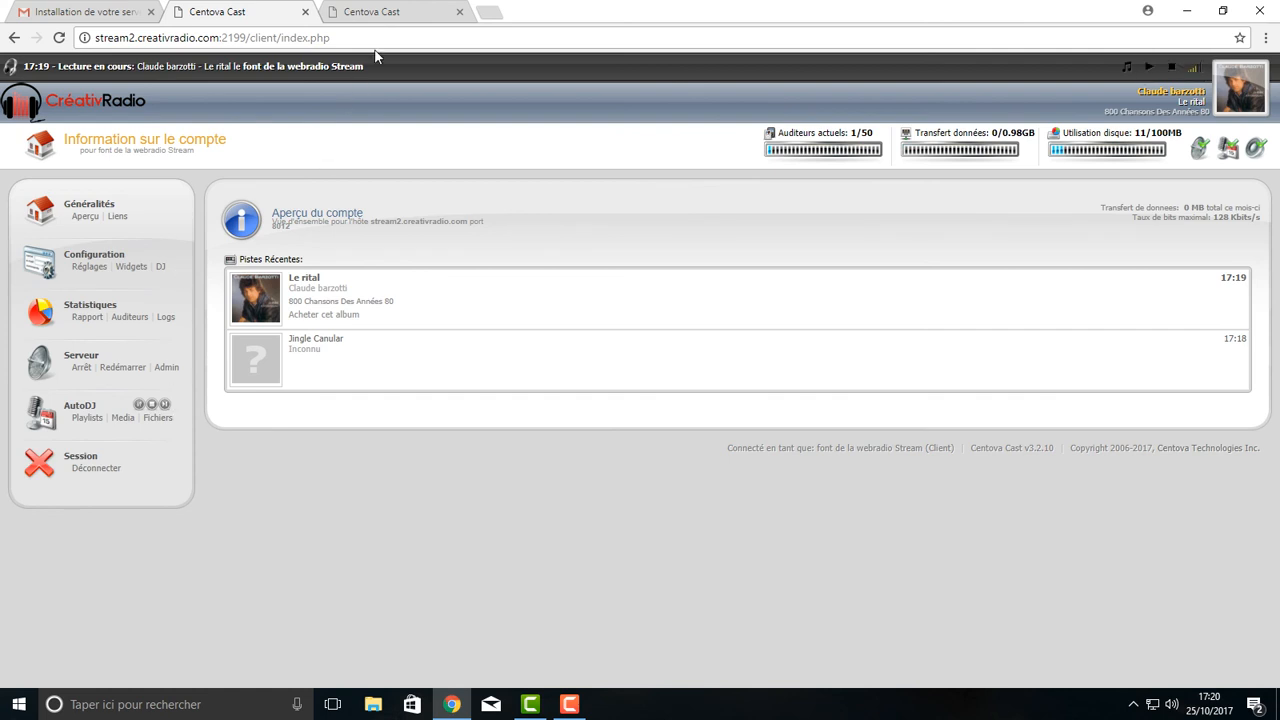
Step: Switch to the other station's panel, look through its hourly scheduled playlists and reload the AutoDJ playlists page
{"action": "left_click", "coordinate": [388, 12]}
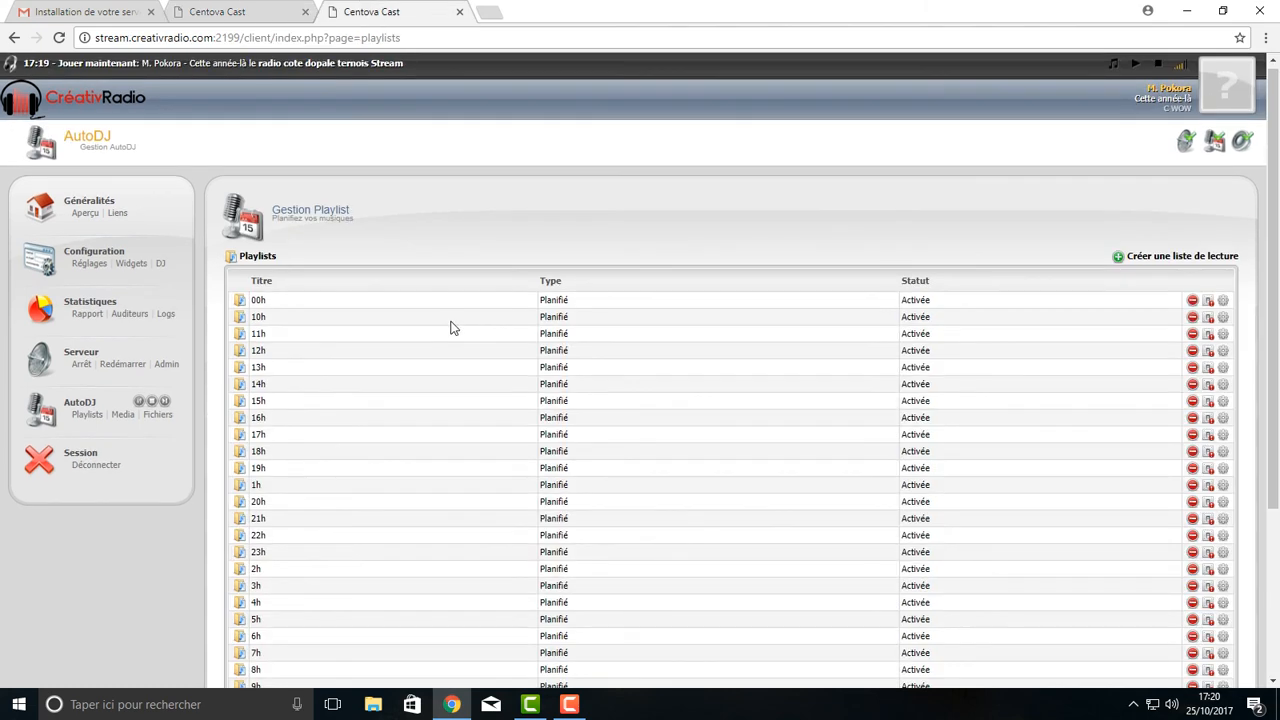
{"action": "scroll", "coordinate": [450, 327], "scroll_direction": "down", "scroll_amount": 2}
{"action": "scroll", "coordinate": [180, 322], "scroll_direction": "up", "scroll_amount": 2}
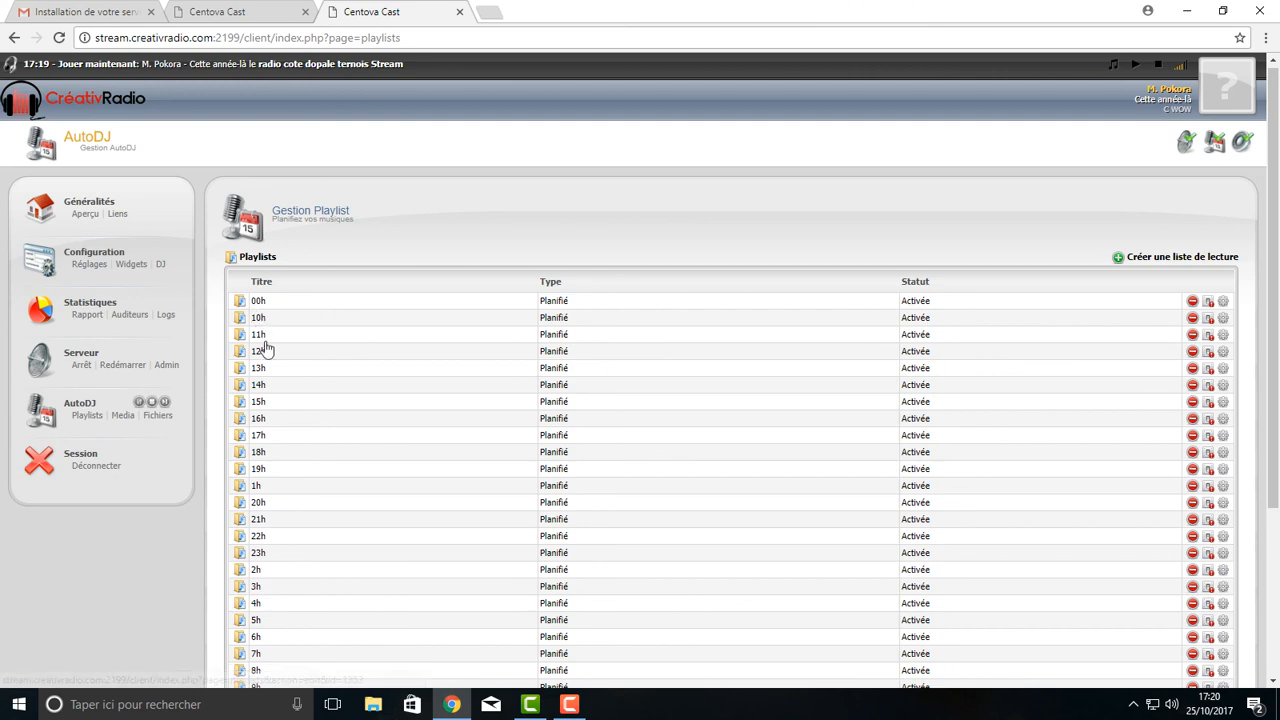
{"action": "scroll", "coordinate": [277, 406], "scroll_direction": "down", "scroll_amount": 2}
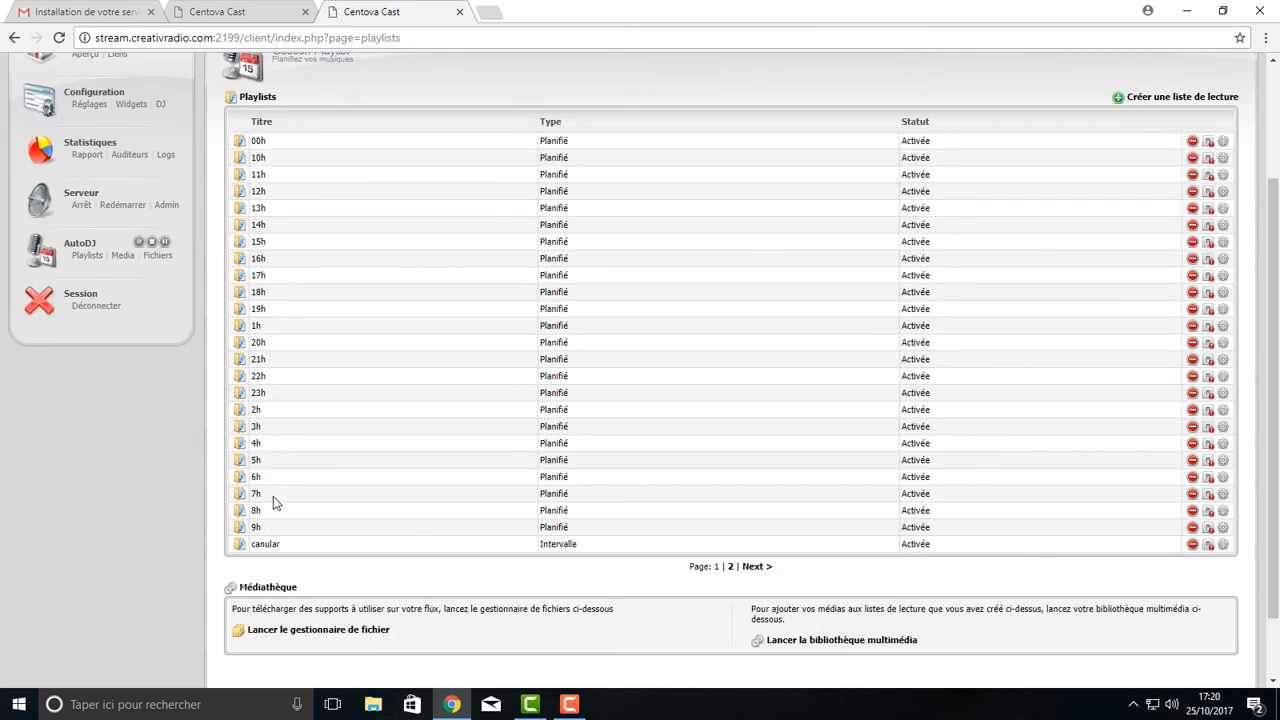
{"action": "scroll", "coordinate": [280, 480], "scroll_direction": "up", "scroll_amount": 2}
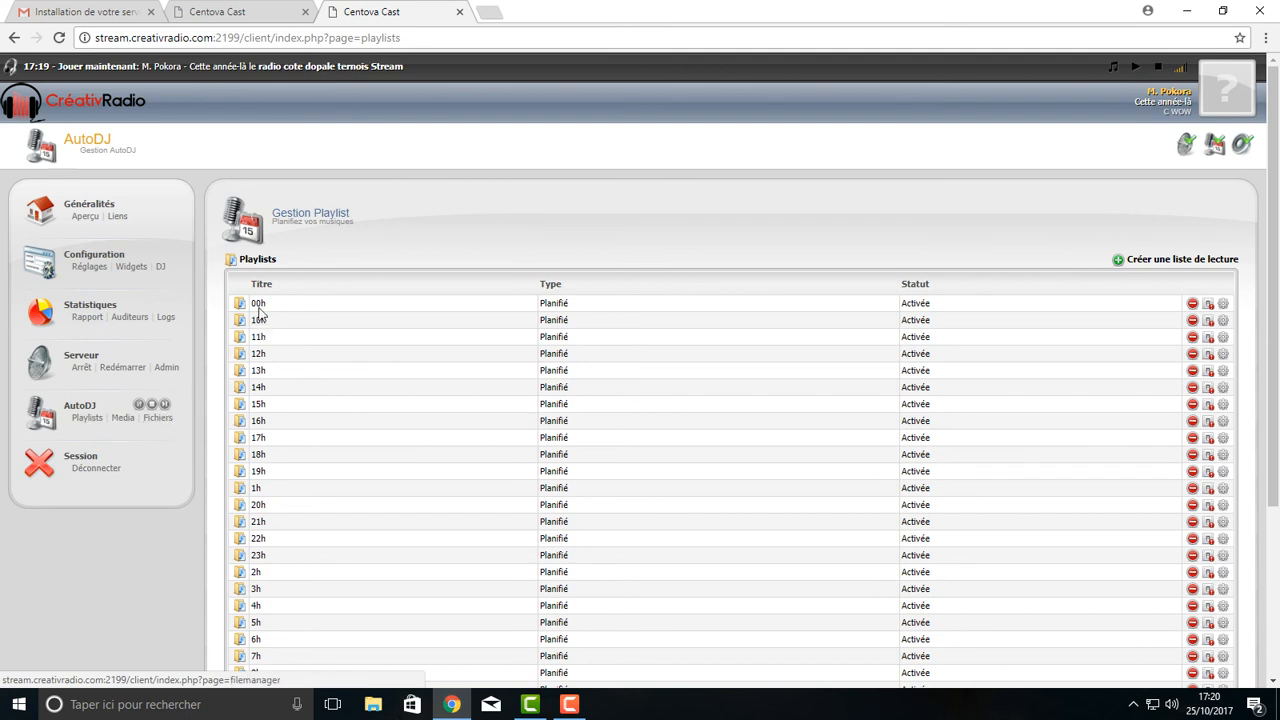
{"action": "left_click", "coordinate": [85, 418]}
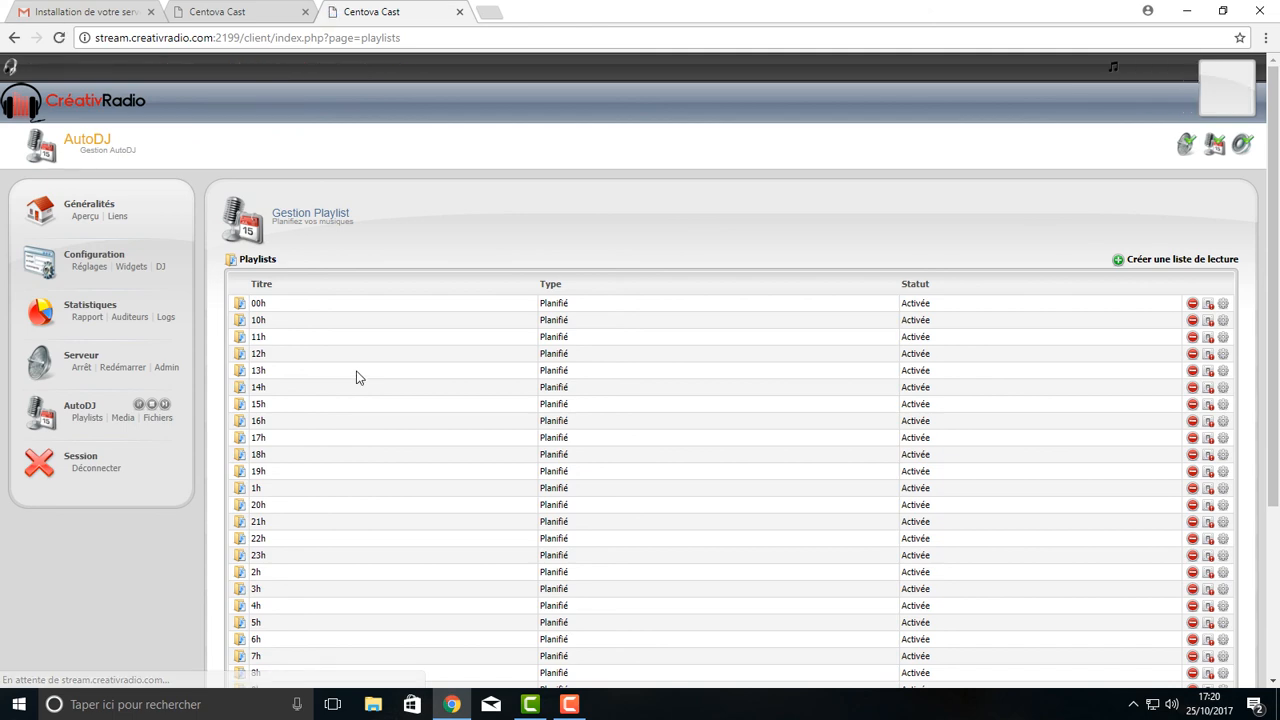
Step: Open the 00h playlist's settings and examine its title, scheduled time and repetition
{"action": "left_click", "coordinate": [257, 307]}
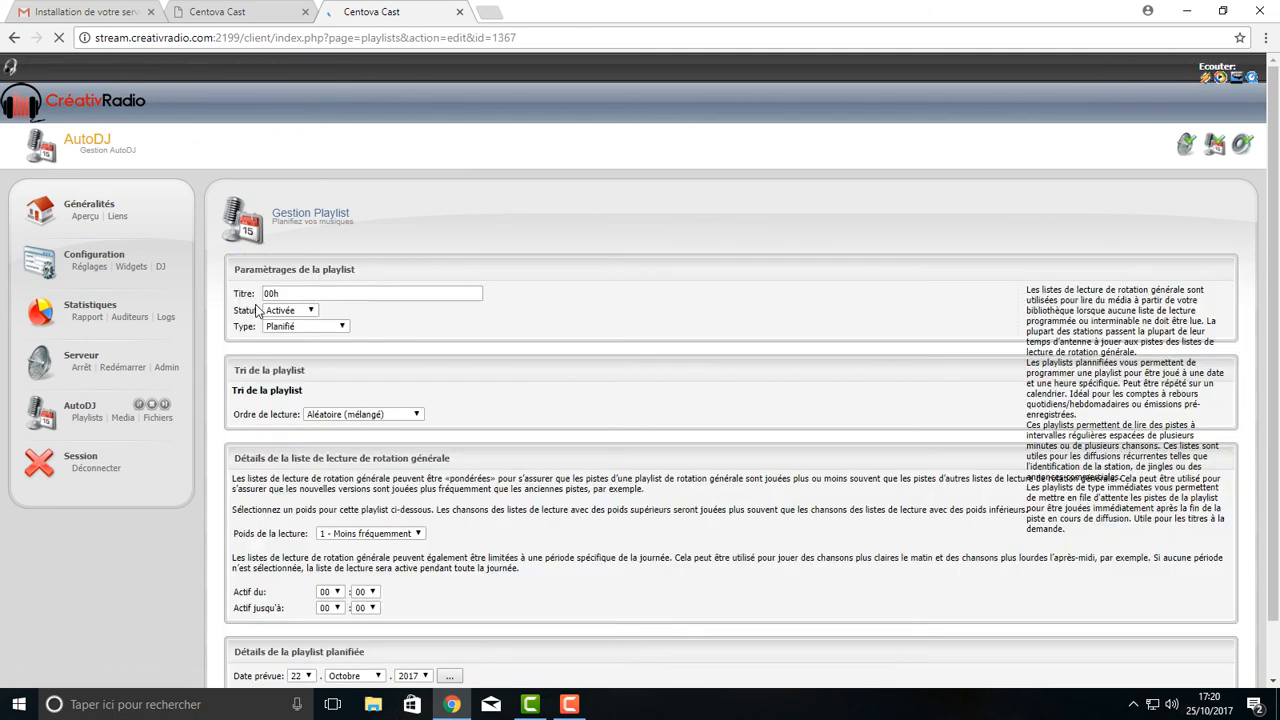
{"action": "left_click", "coordinate": [285, 293]}
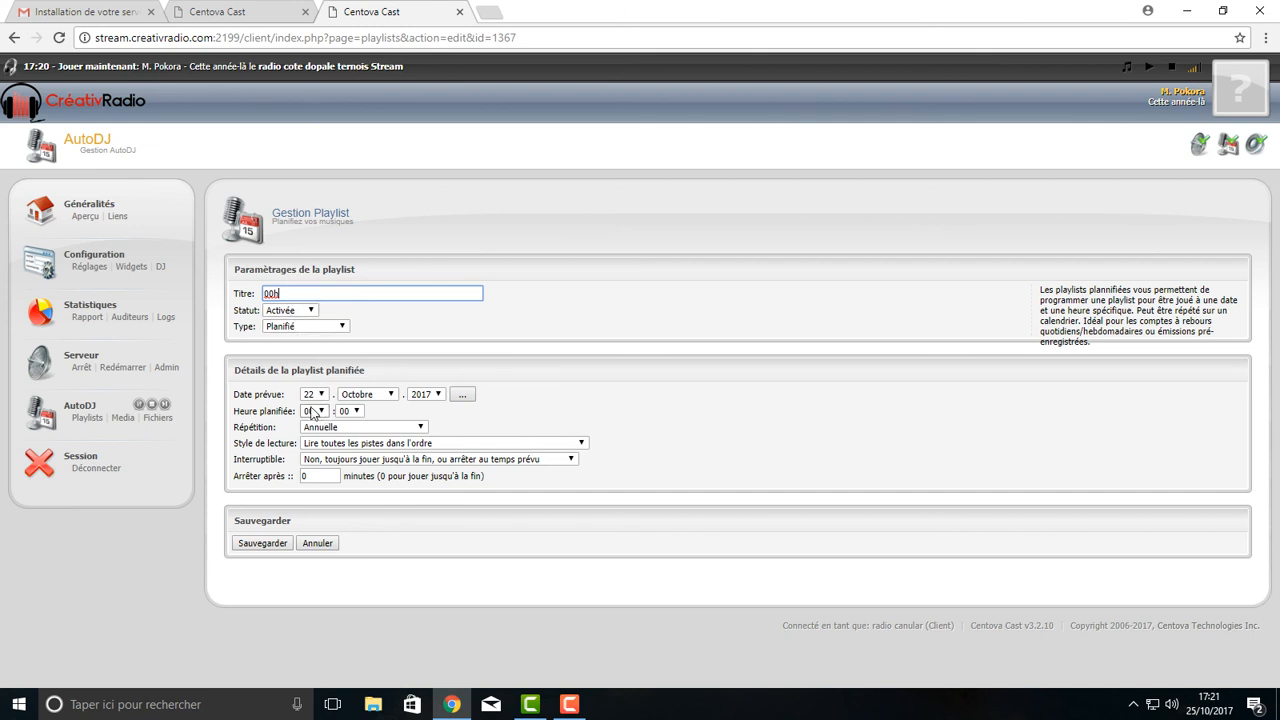
{"action": "left_click_drag", "start_coordinate": [233, 410], "coordinate": [333, 410]}
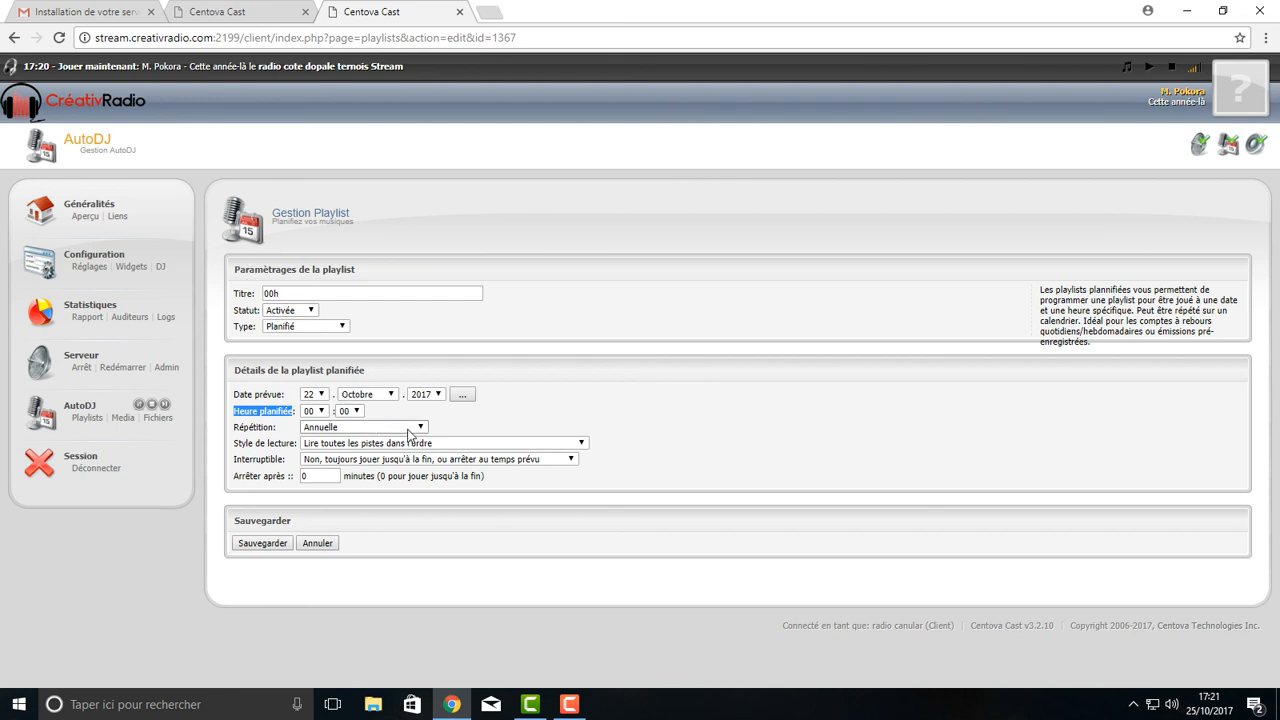
{"action": "left_click", "coordinate": [104, 573]}
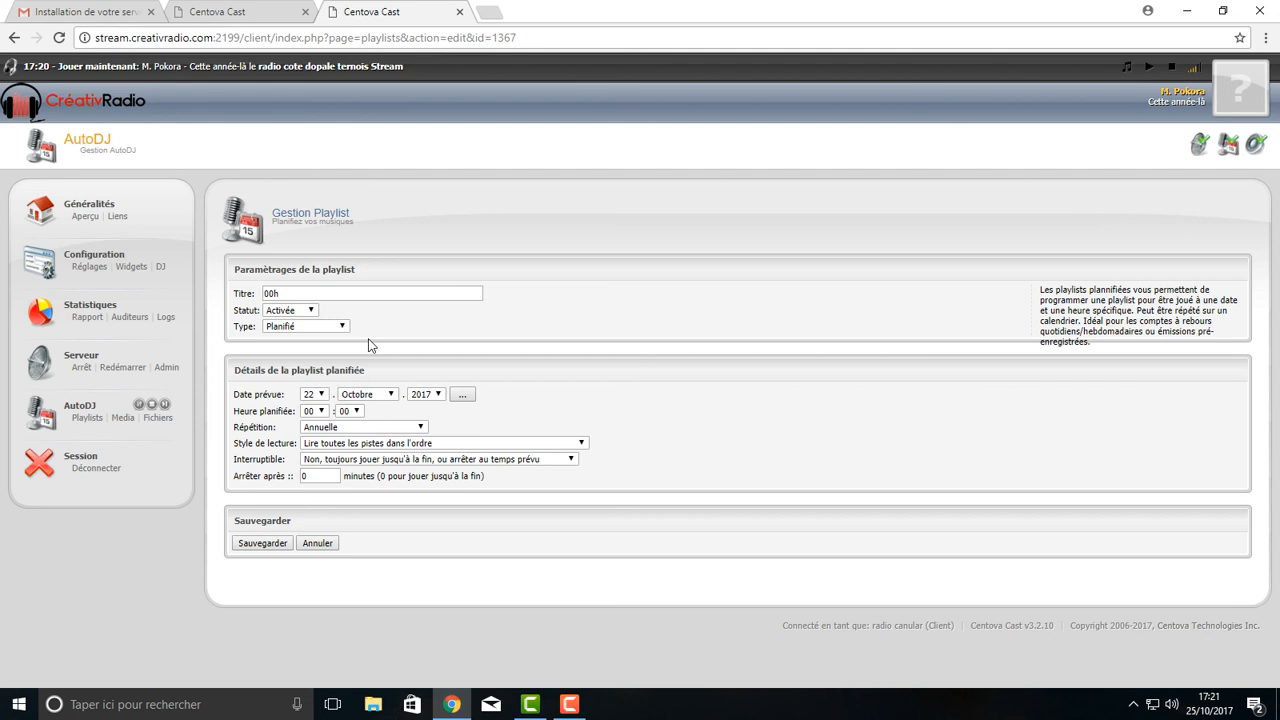
Step: Return to the first station's panel and view its DJ accounts, statistics report and live listener report
{"action": "left_click", "coordinate": [254, 18]}
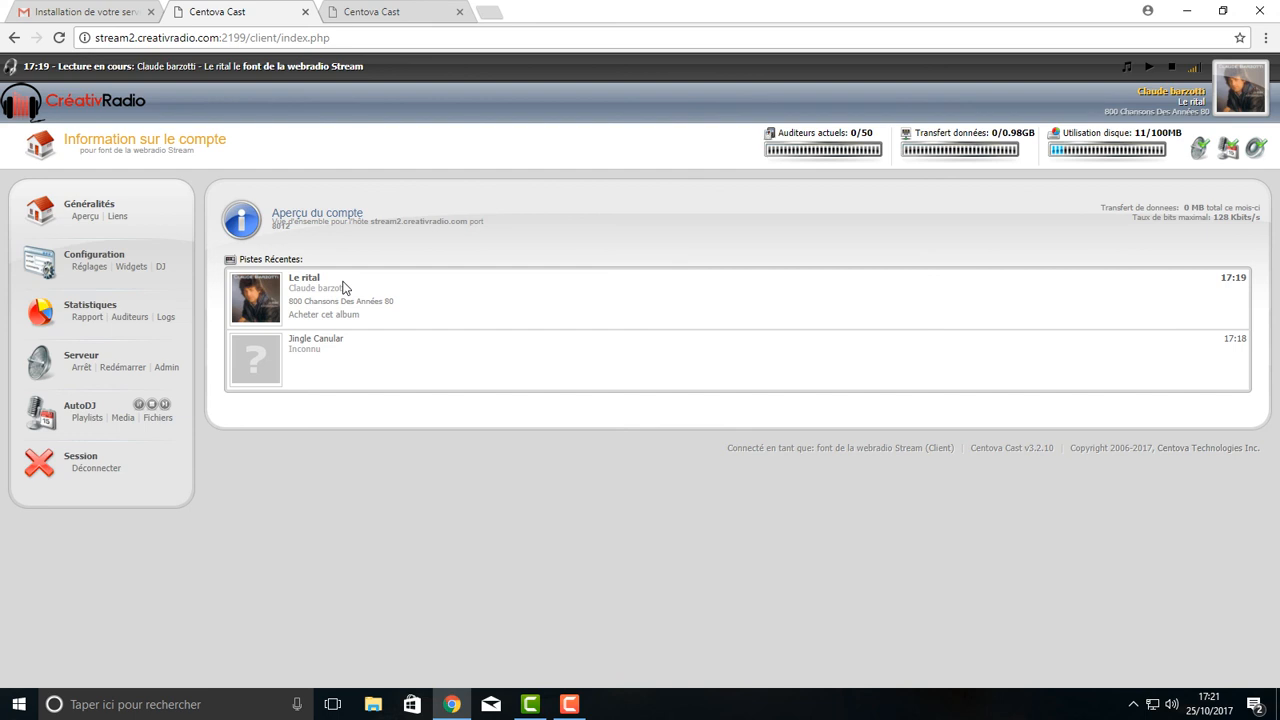
{"action": "left_click", "coordinate": [1148, 72]}
{"action": "left_click", "coordinate": [161, 268]}
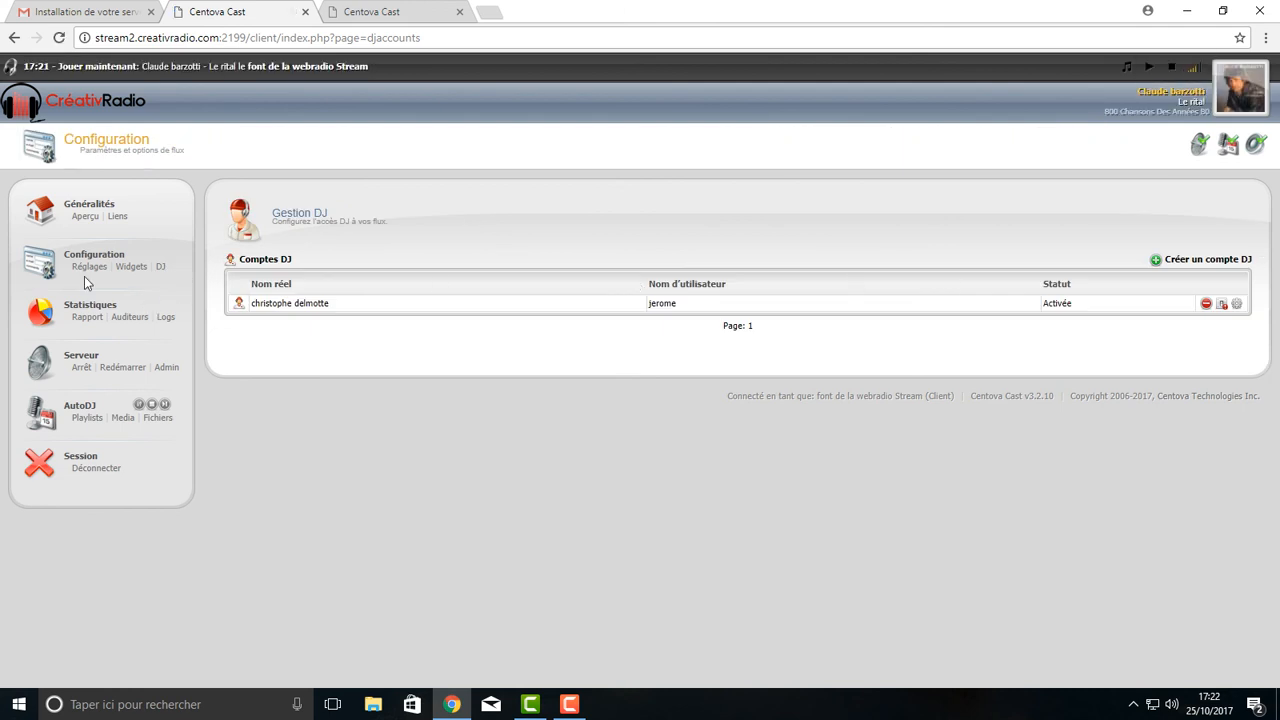
{"action": "left_click", "coordinate": [90, 318]}
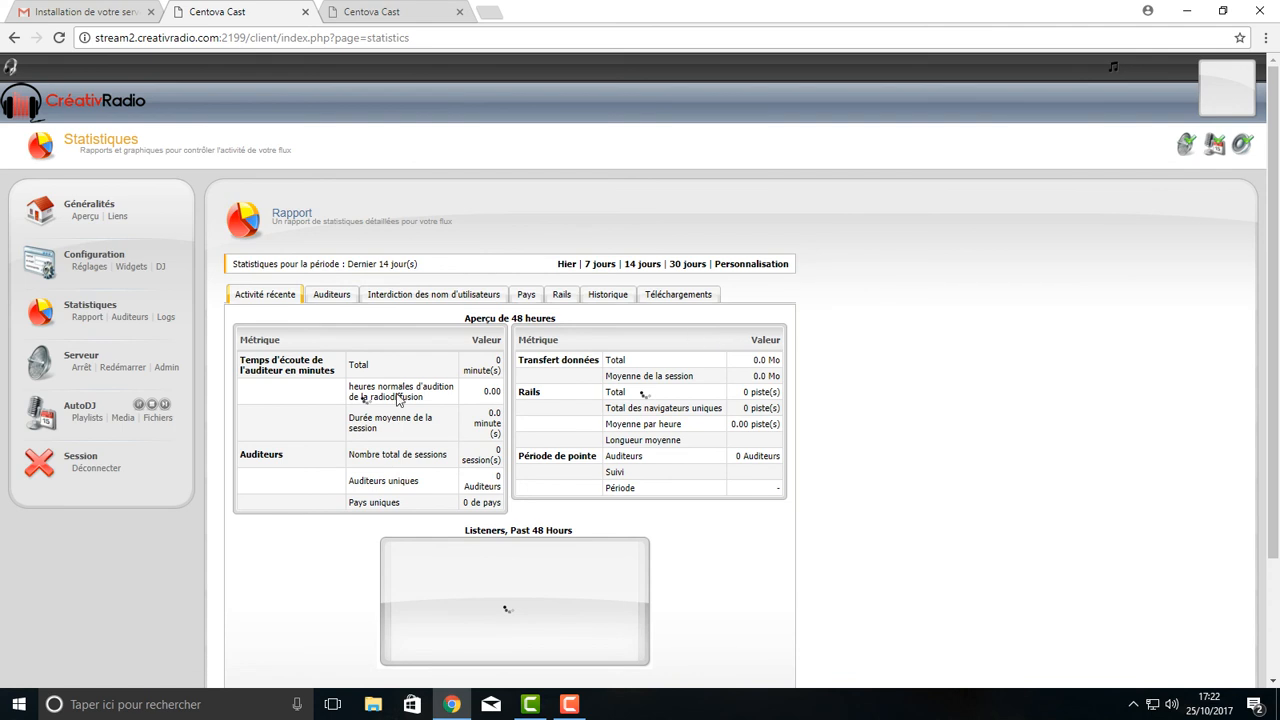
{"action": "left_click", "coordinate": [130, 316]}
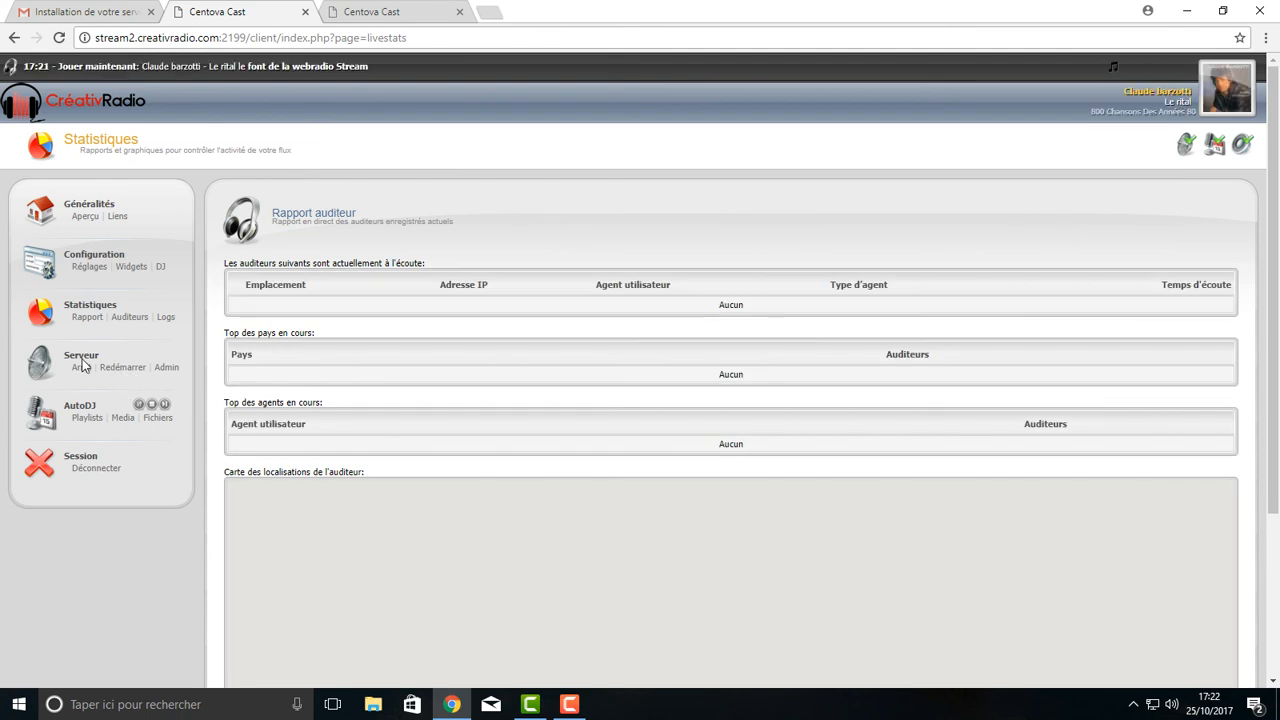
Step: View the station's AutoDJ playlists and media library, and leave the library for the account overview
{"action": "left_click", "coordinate": [85, 420]}
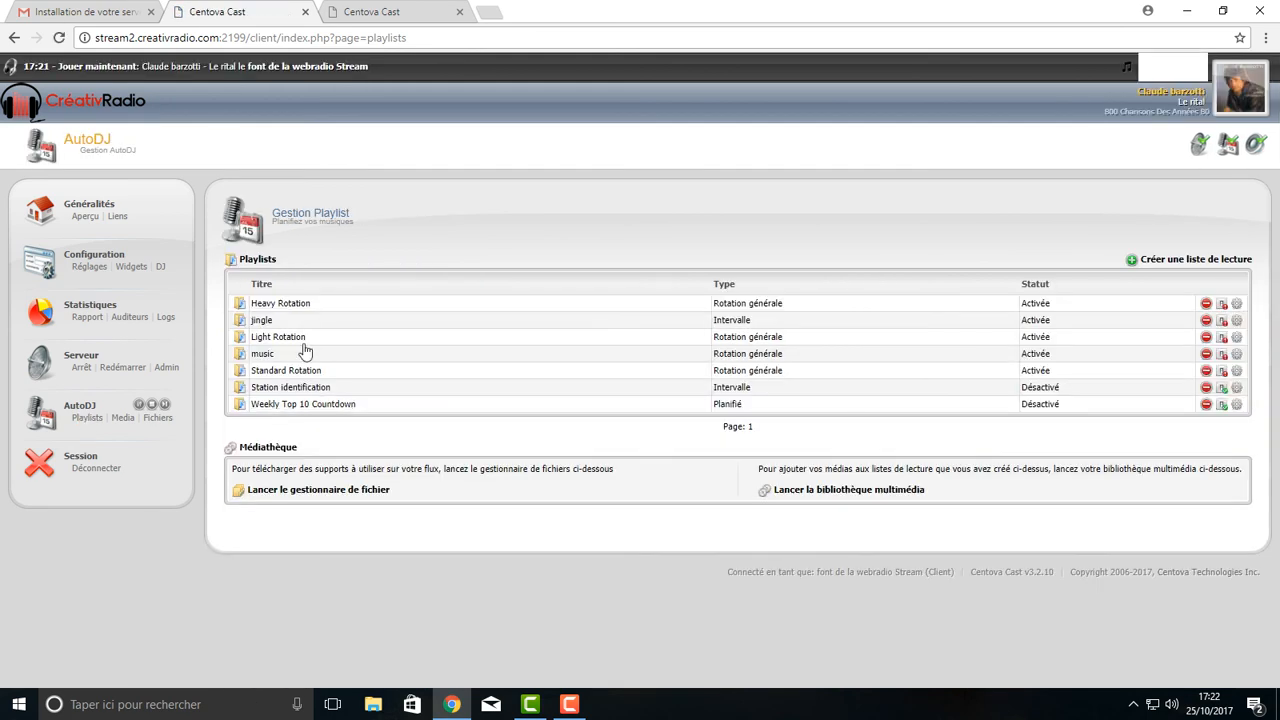
{"action": "left_click", "coordinate": [123, 418]}
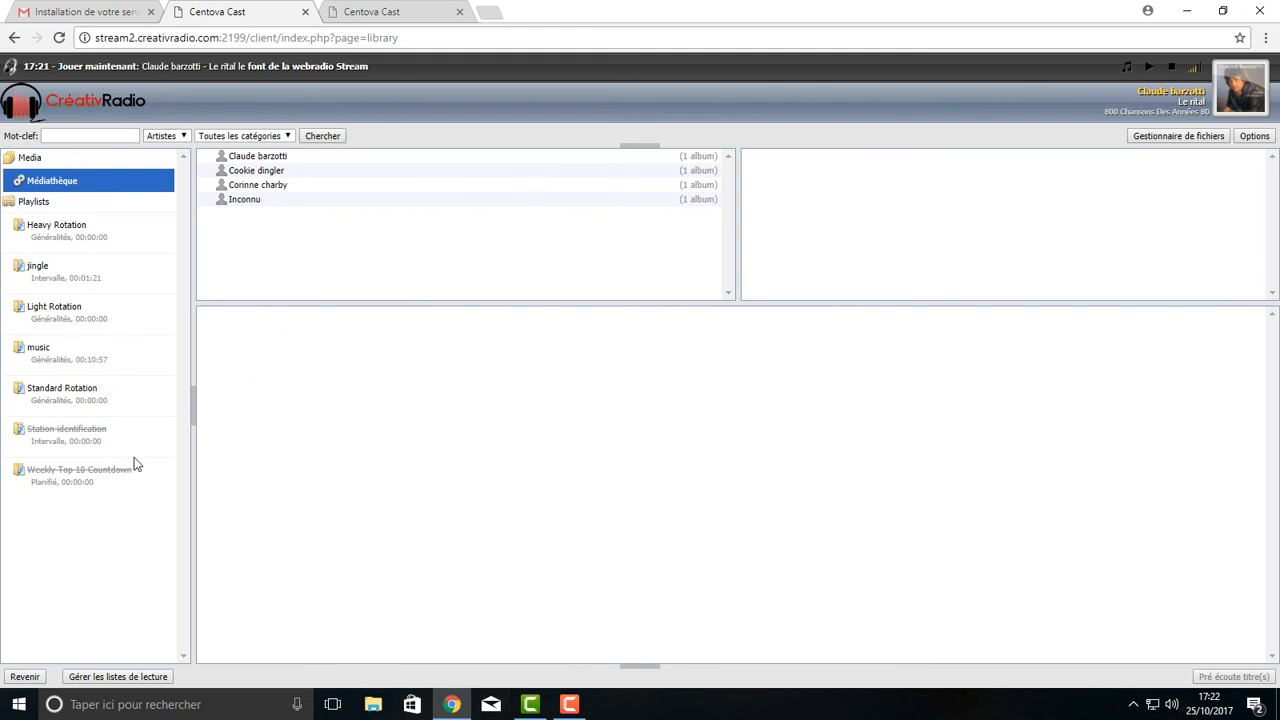
{"action": "left_click", "coordinate": [22, 676]}
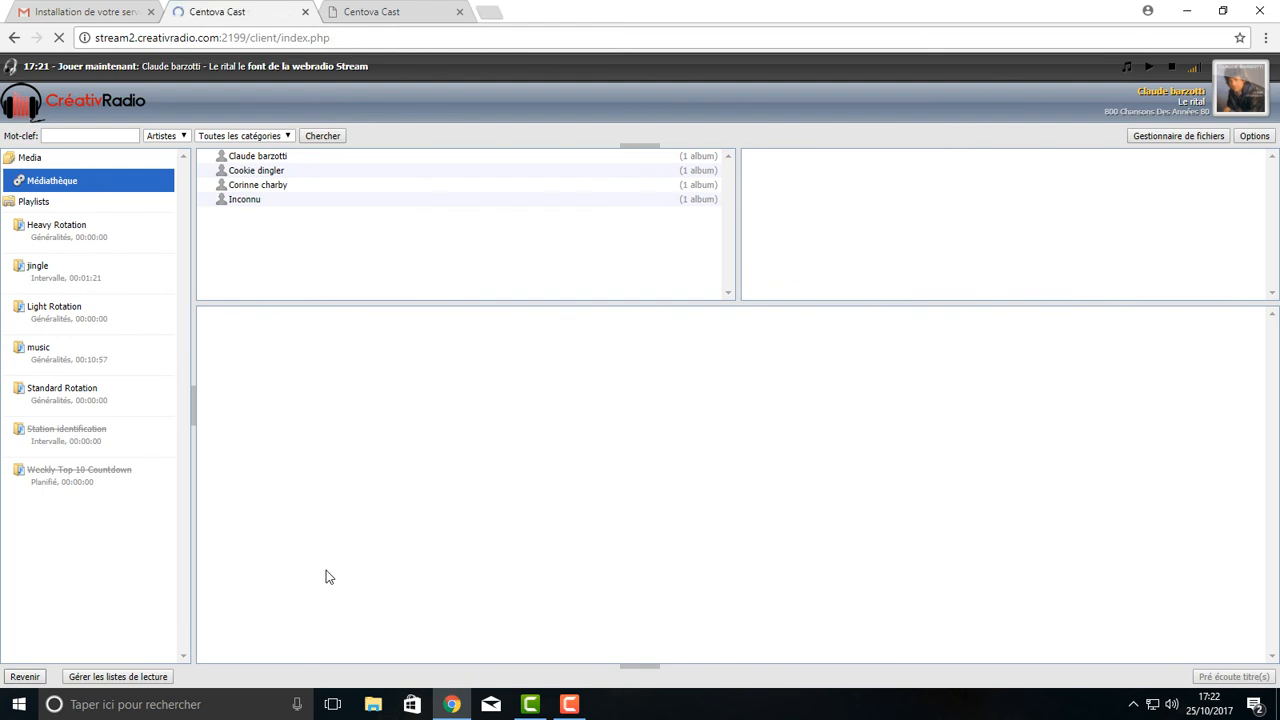